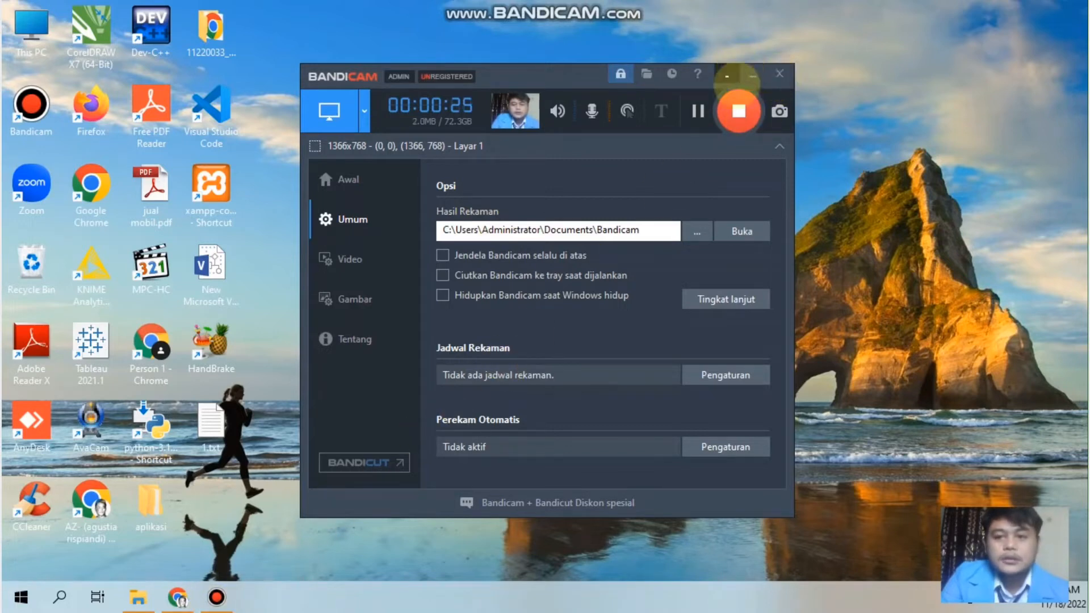
Step: Minimize the recorder and load odoo.com in Google Chrome
click(752, 75)
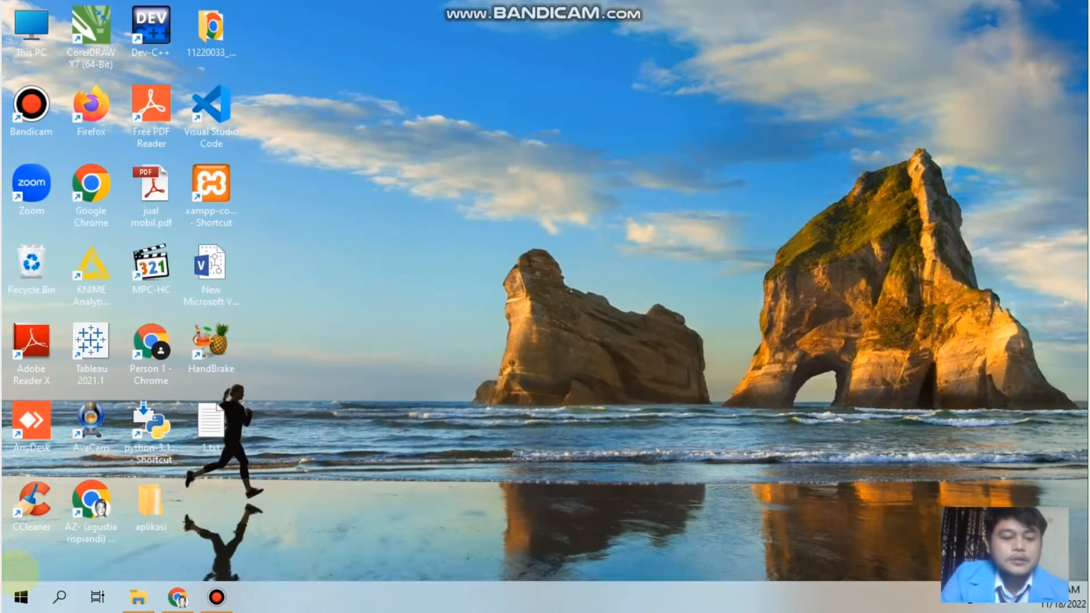
click(177, 596)
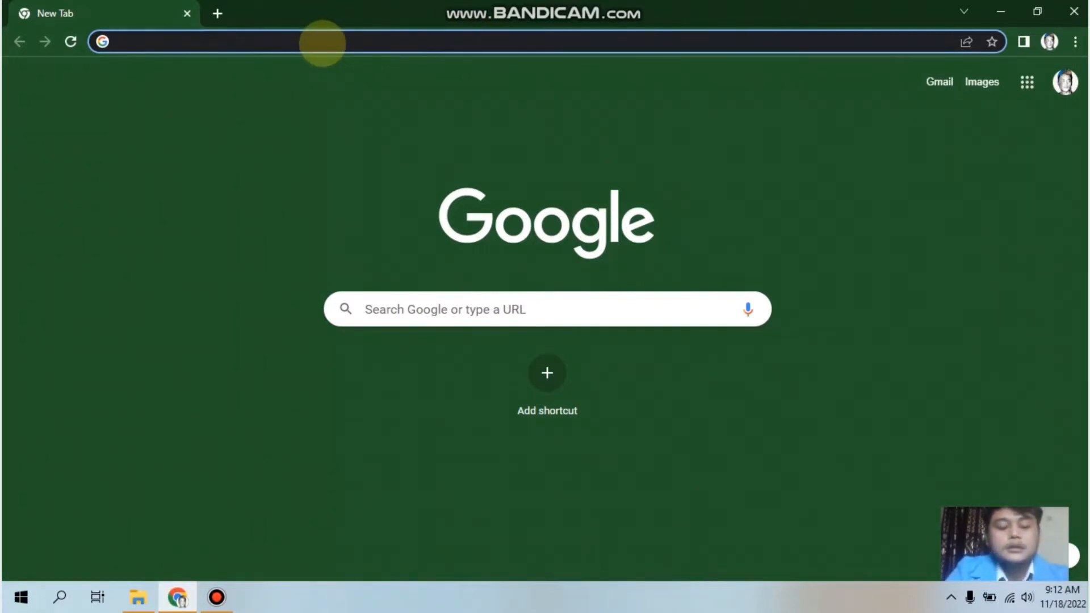
text(odoo)
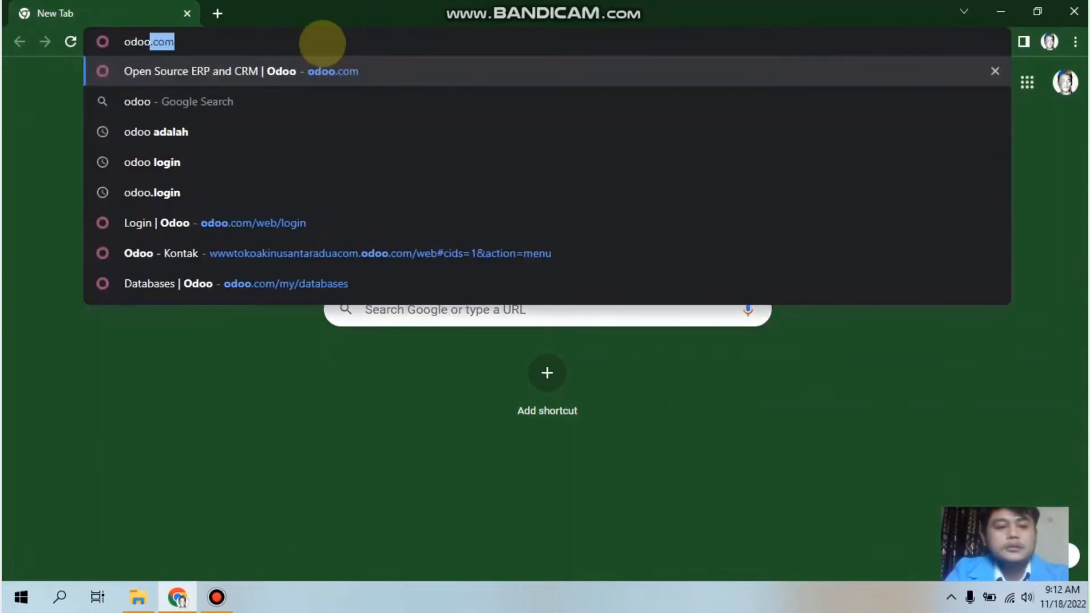
key(Return)
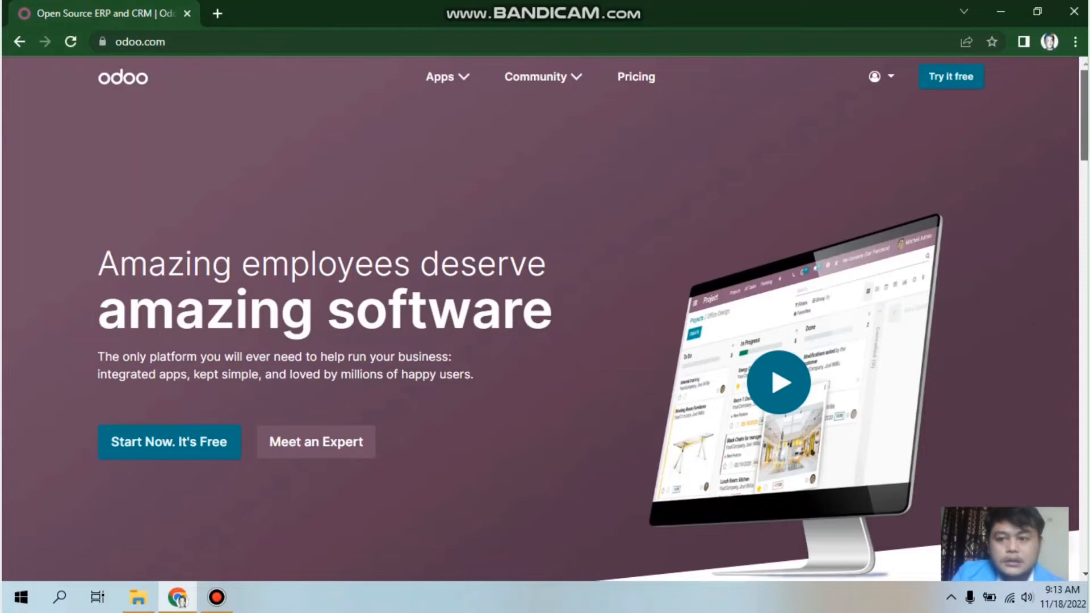
Step: Scroll down the odoo.com home page toward the footer
scroll(545, 318, down, 15)
scroll(545, 318, down, 12)
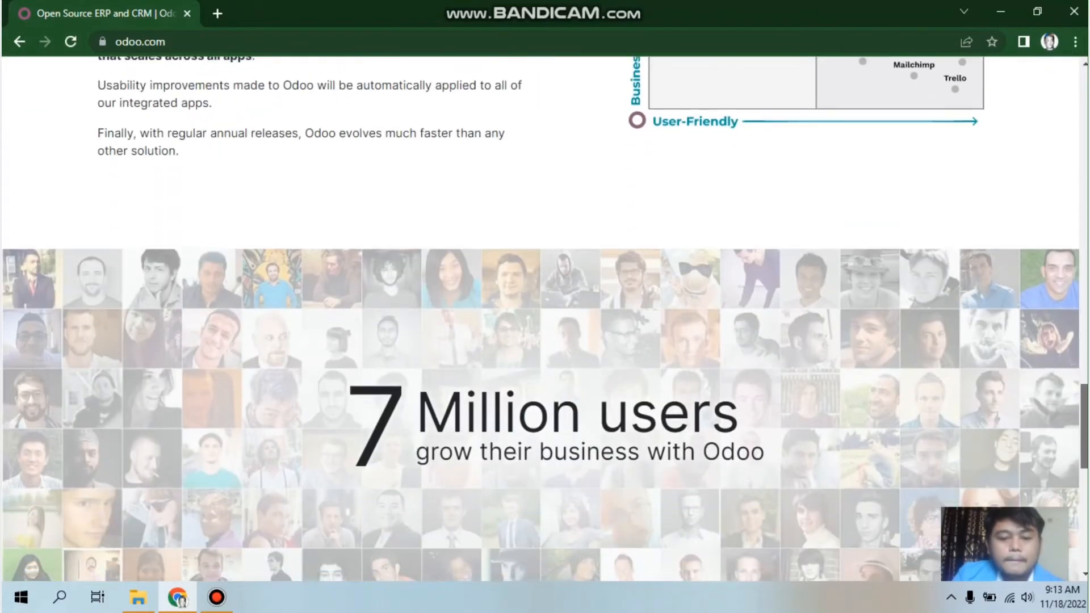
scroll(546, 318, down, 8)
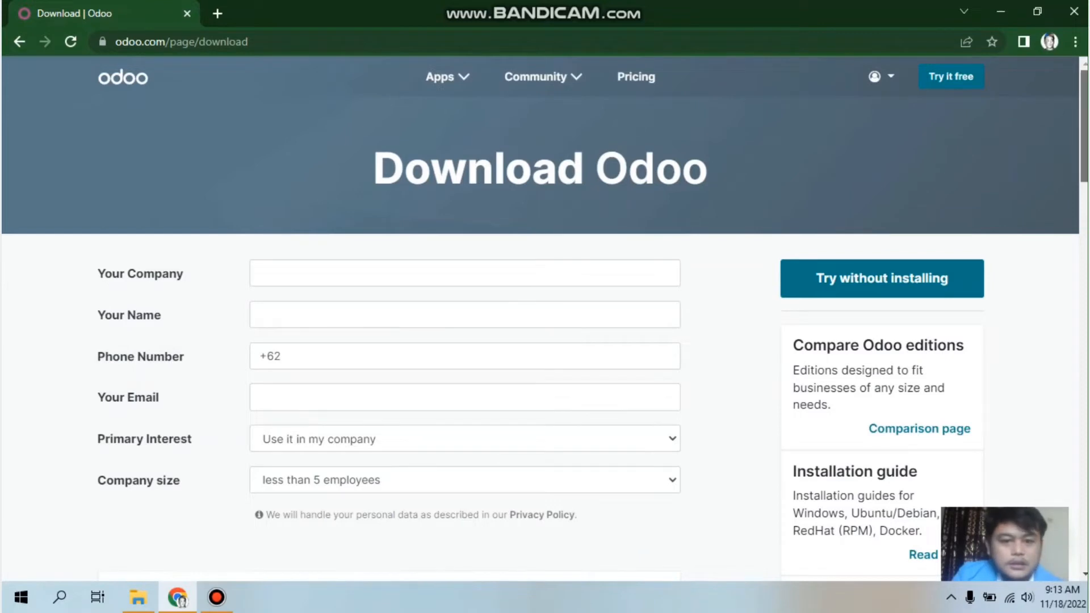
scroll(751, 142, down, 2)
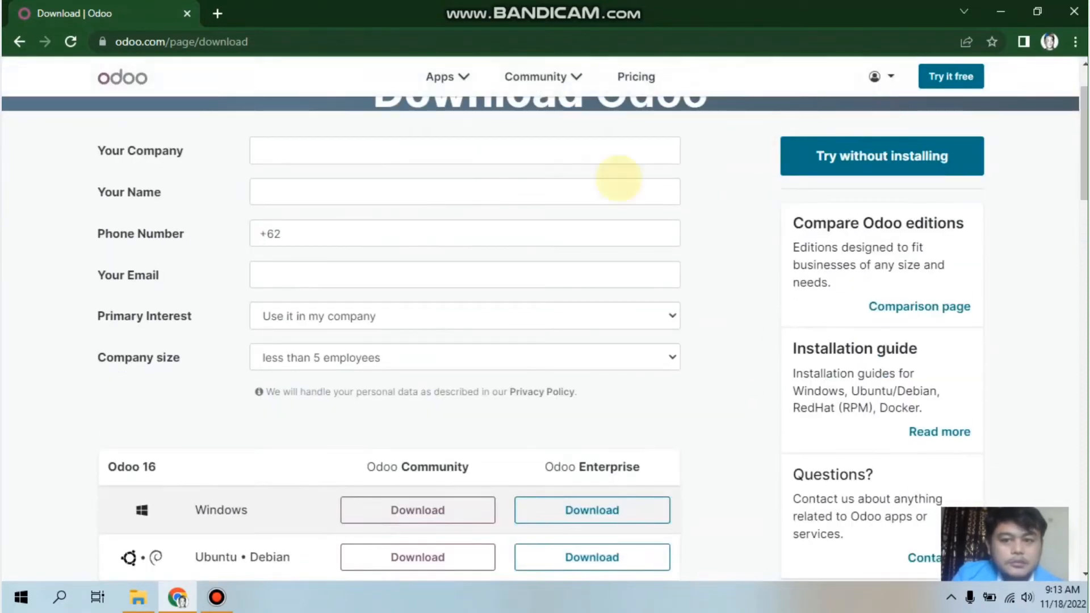
click(387, 154)
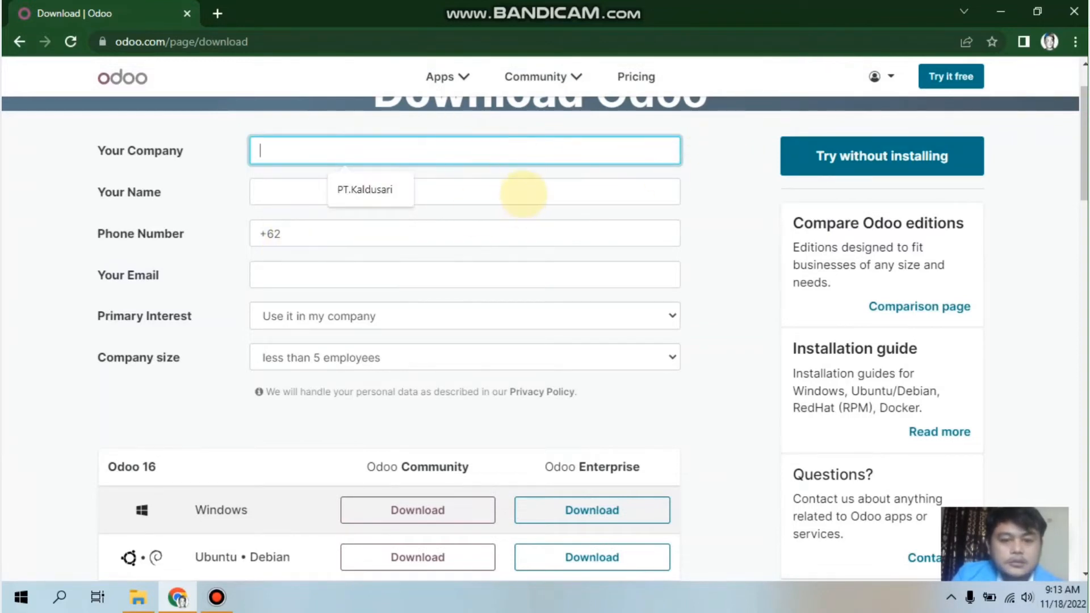
click(523, 194)
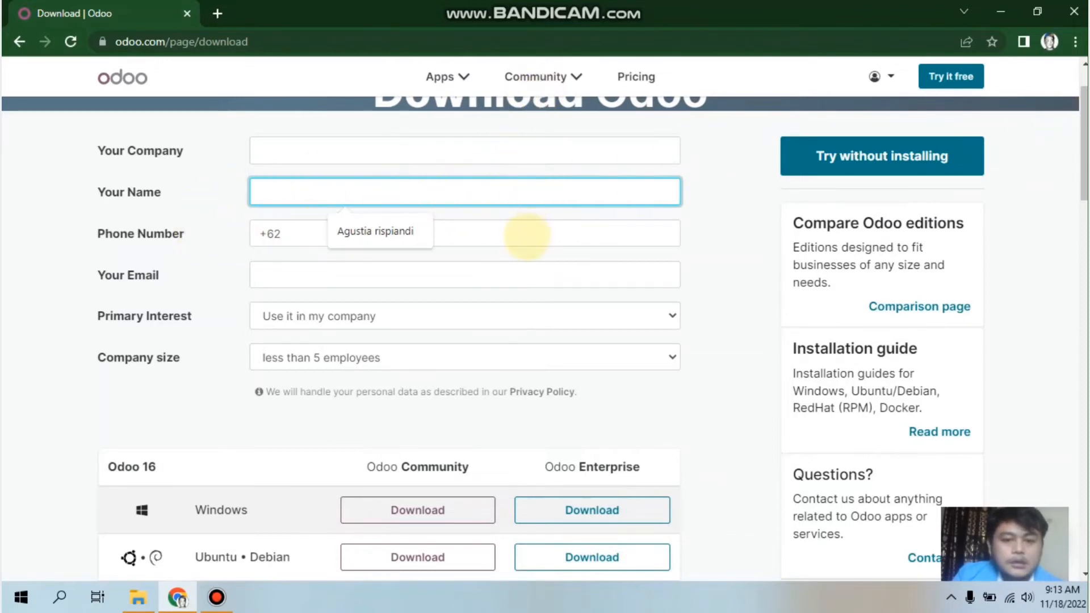
click(527, 234)
click(530, 279)
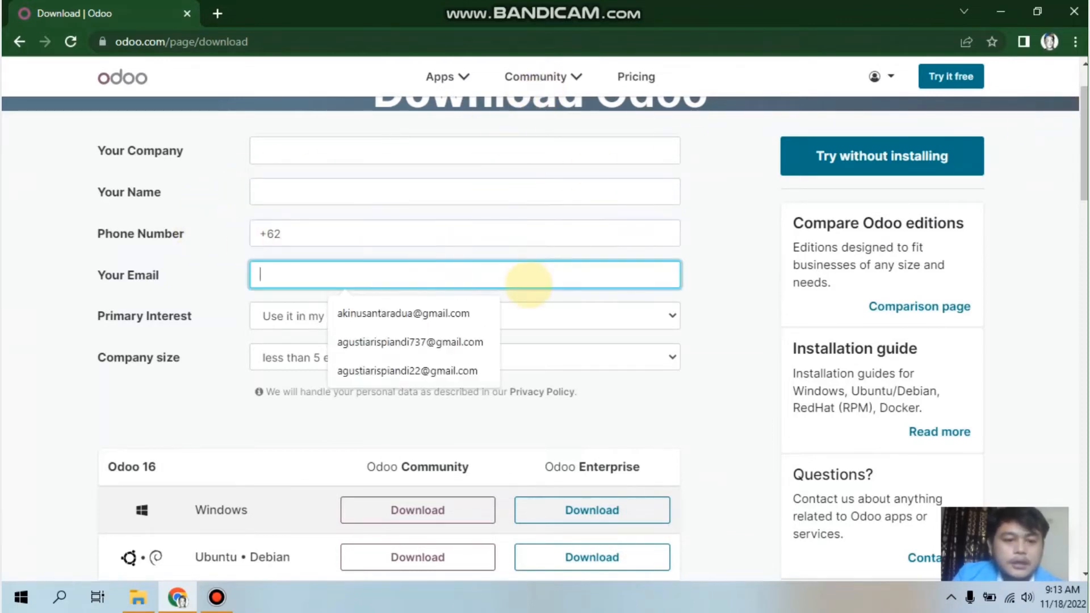
click(631, 316)
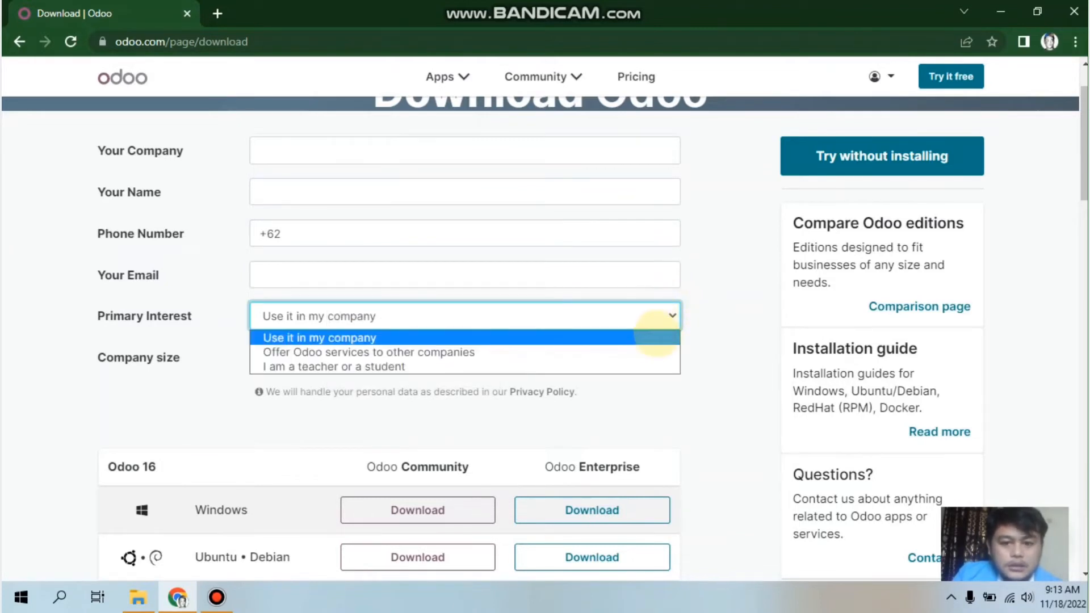
click(658, 337)
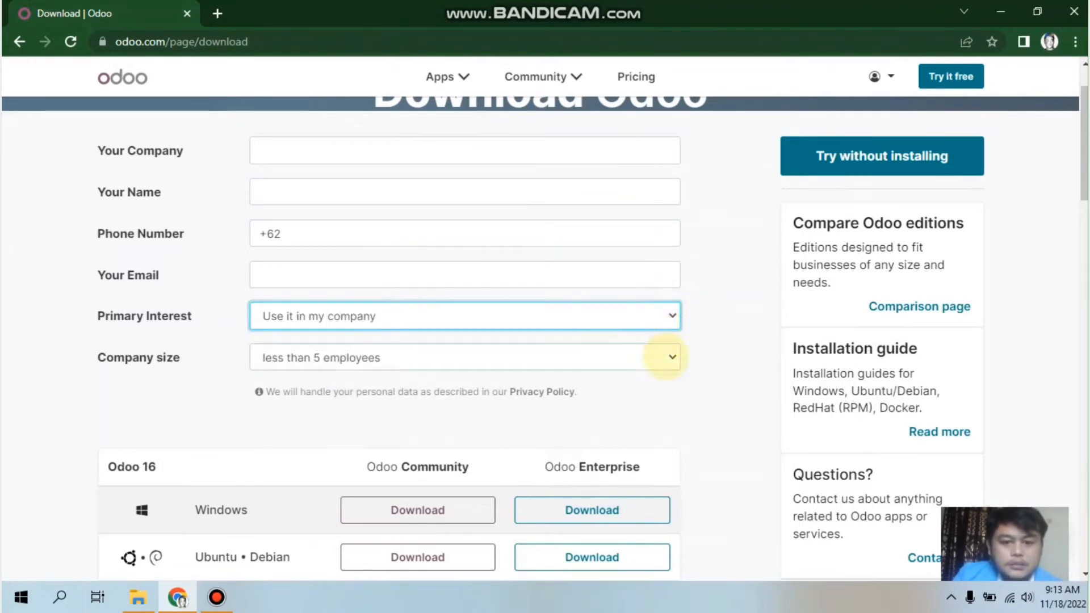
click(665, 357)
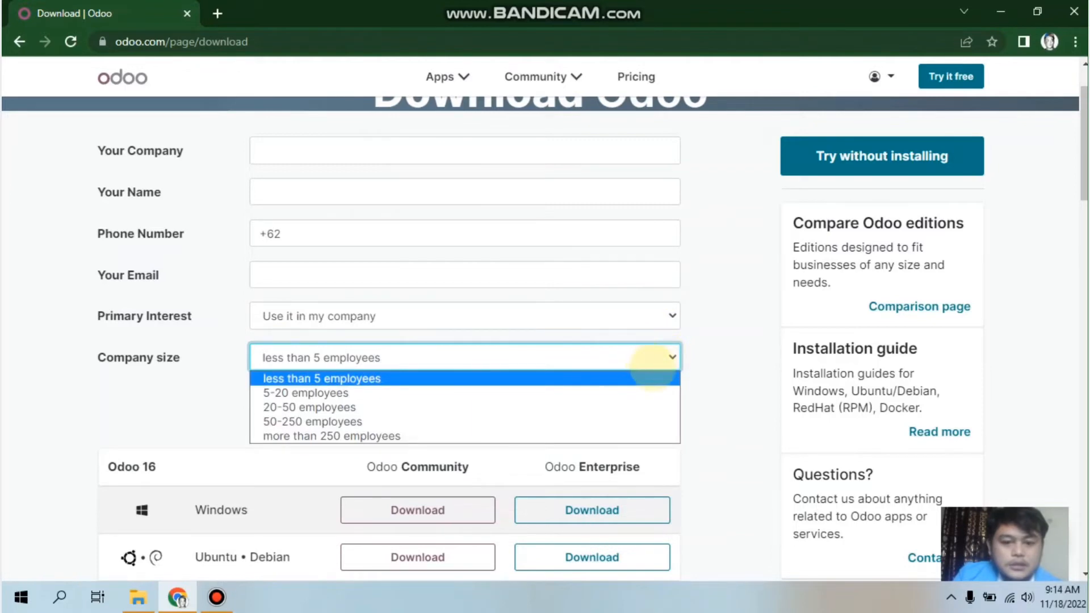
click(654, 378)
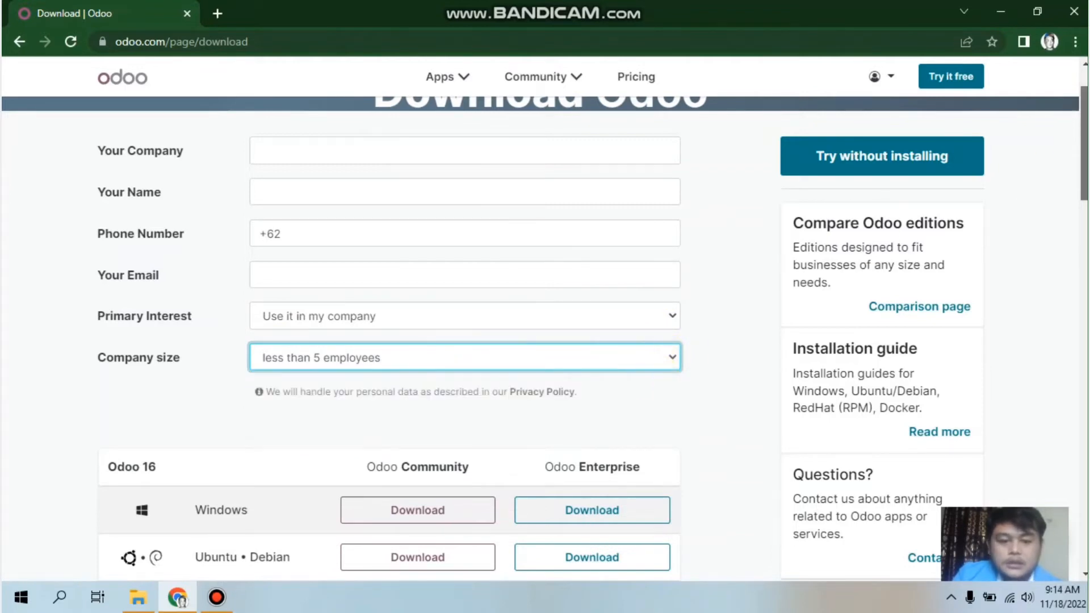
scroll(653, 364, down, 2)
scroll(540, 339, down, 3)
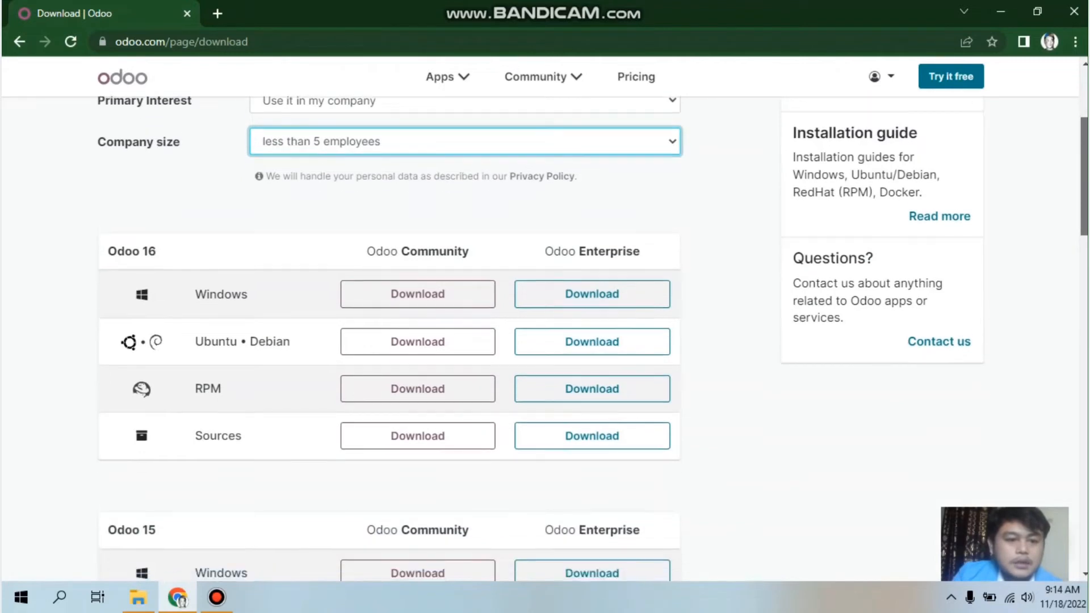
scroll(540, 339, down, 1)
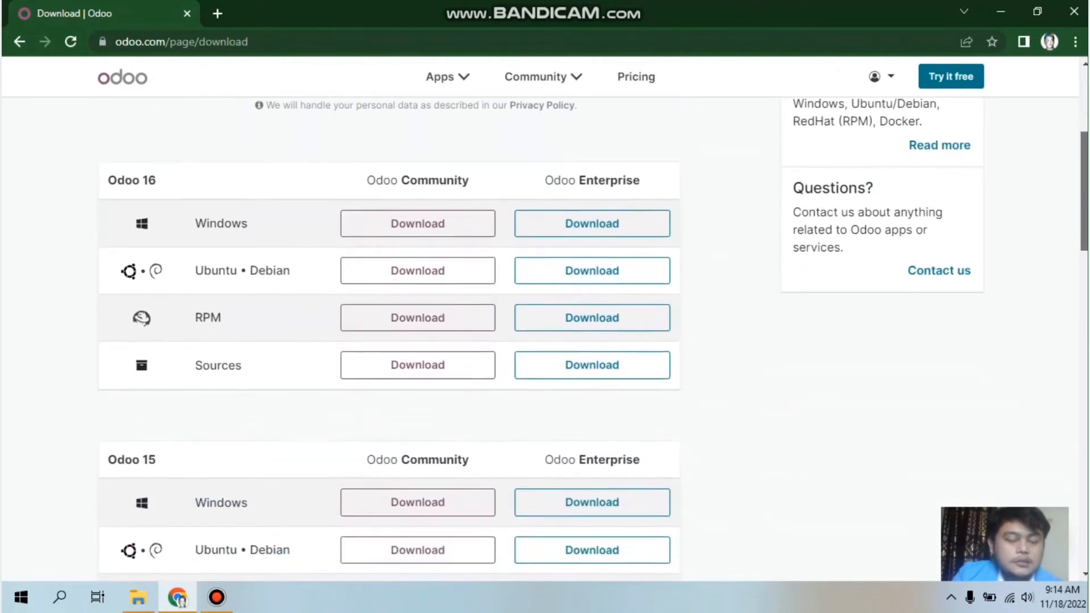
scroll(540, 339, down, 1)
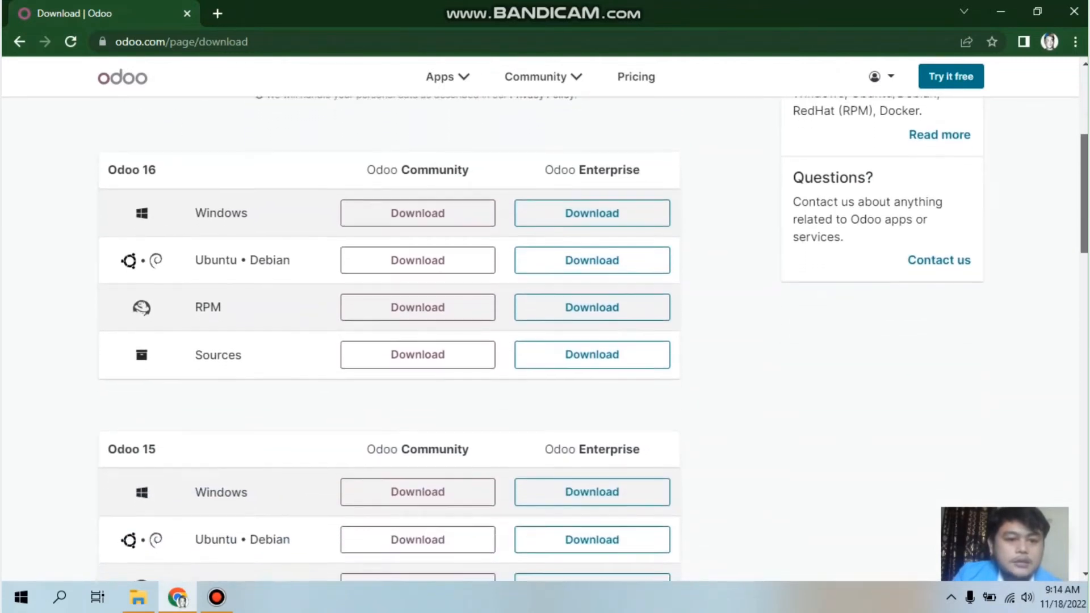
scroll(540, 339, down, 3)
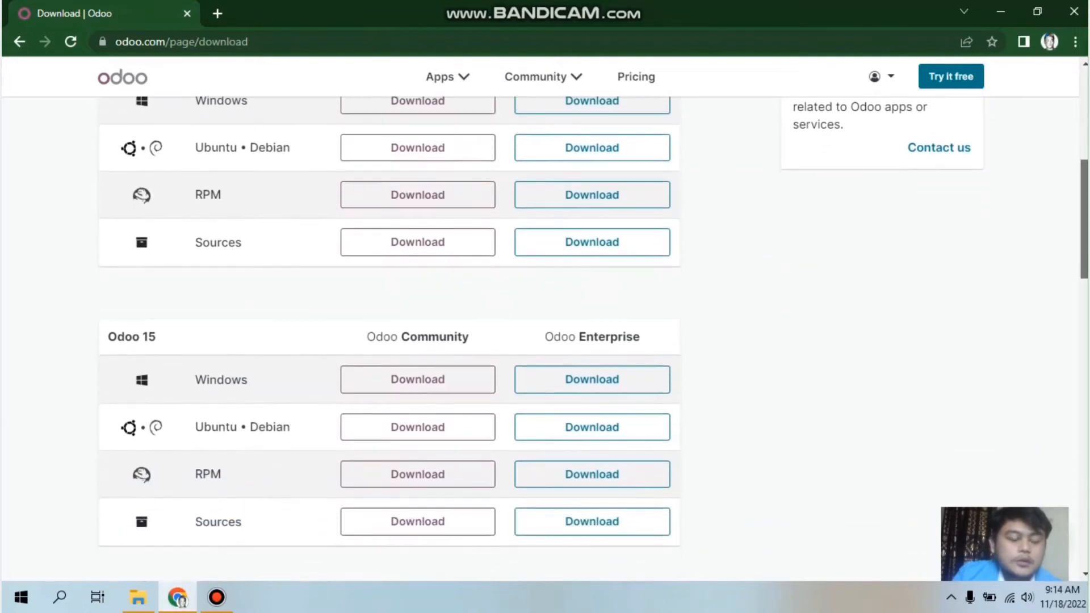
scroll(540, 339, down, 8)
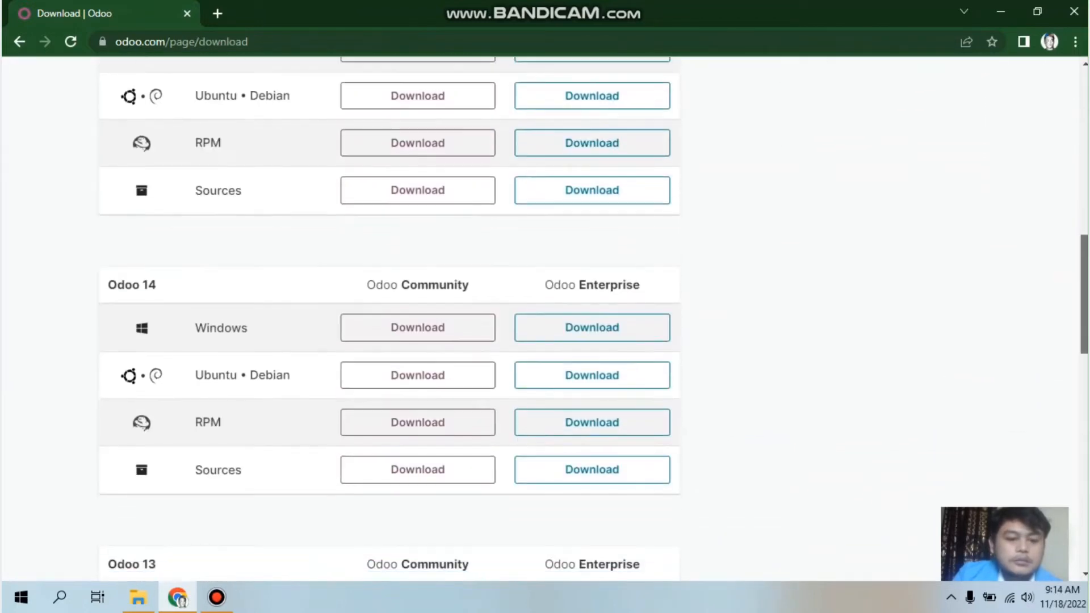
scroll(540, 339, down, 2)
scroll(540, 339, up, 8)
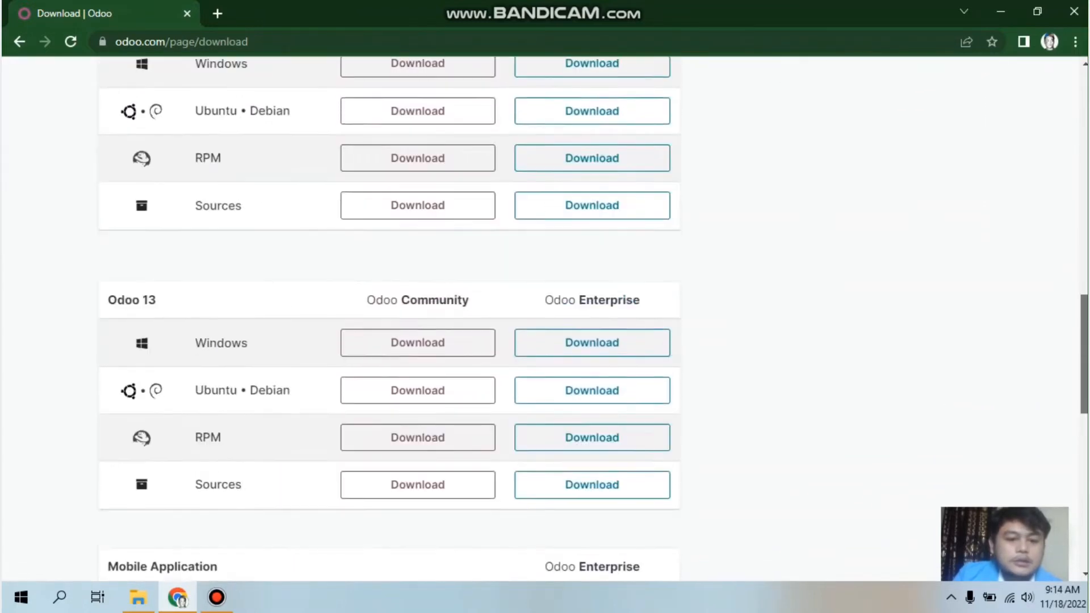
scroll(1078, 306, up, 1)
scroll(1078, 307, down, 5)
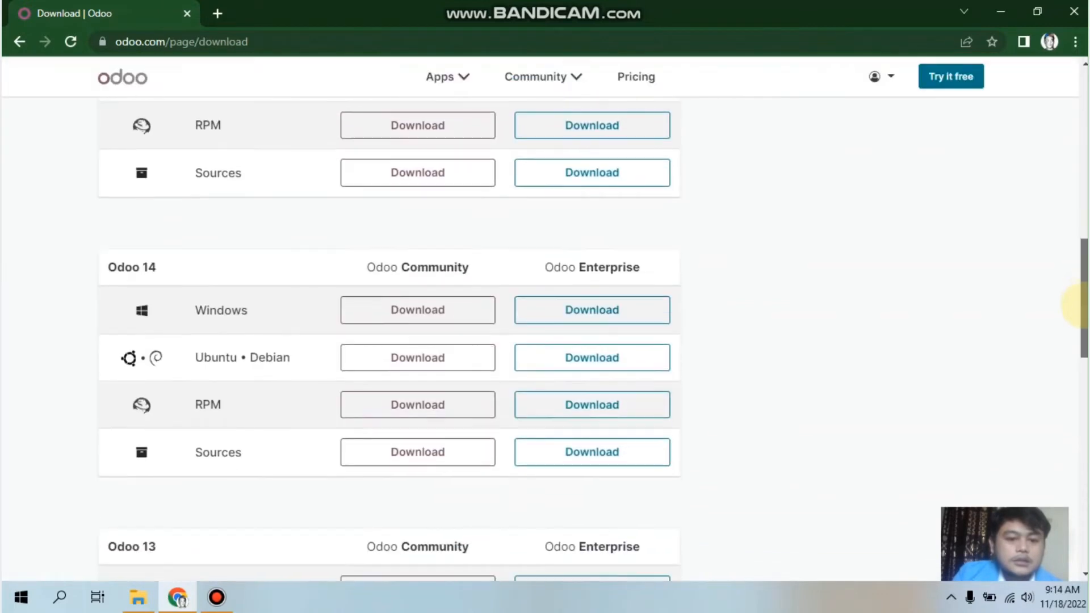
scroll(1078, 326, down, 1)
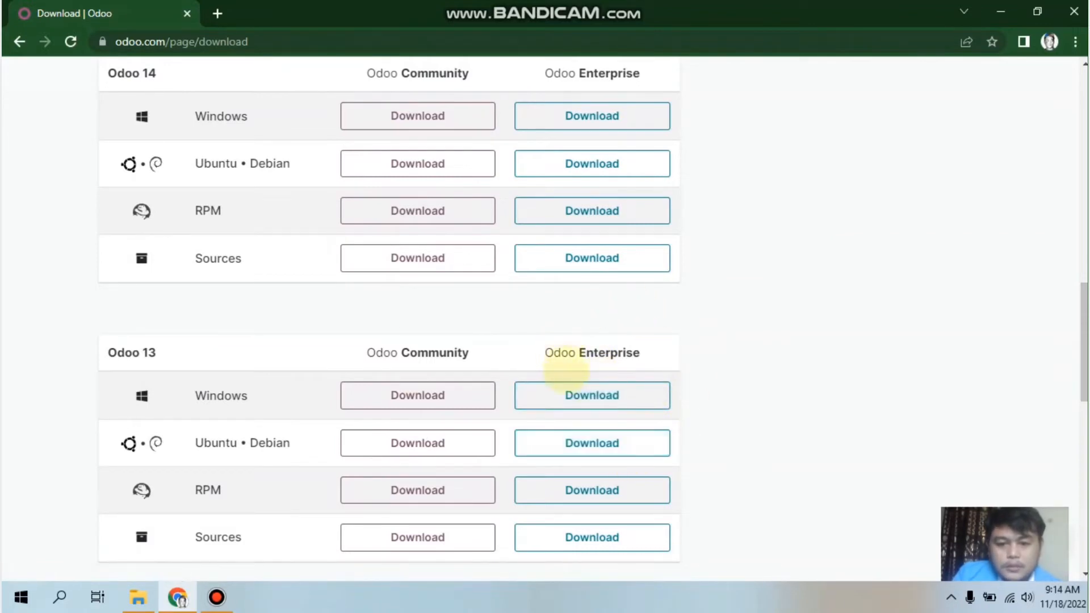
click(410, 393)
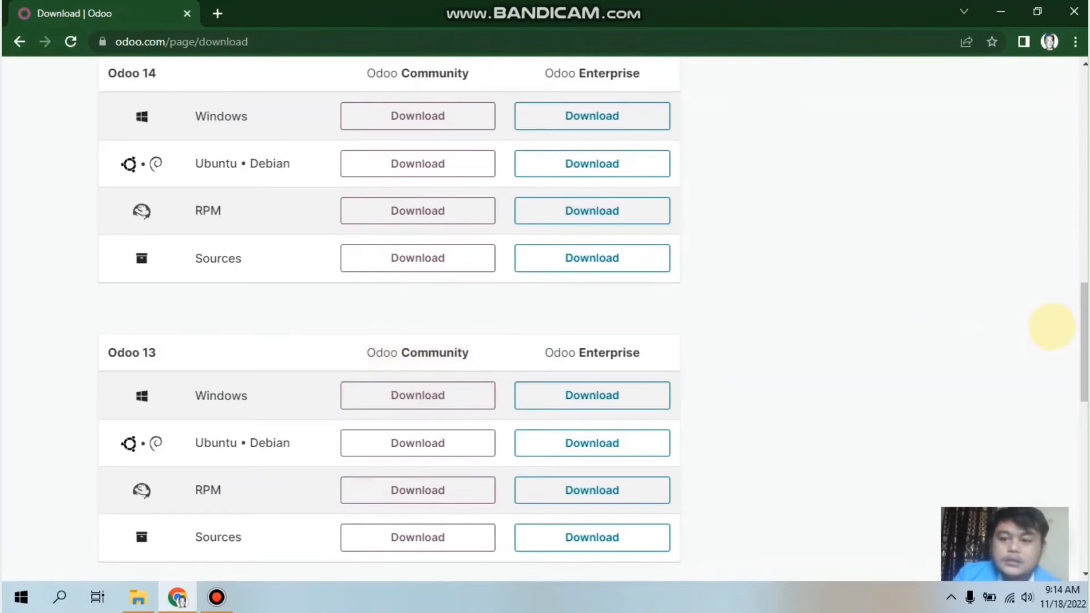
mouse_move(1085, 330)
mouse_down()
mouse_move(1085, 365)
mouse_move(1084, 317)
mouse_move(1085, 349)
mouse_up()
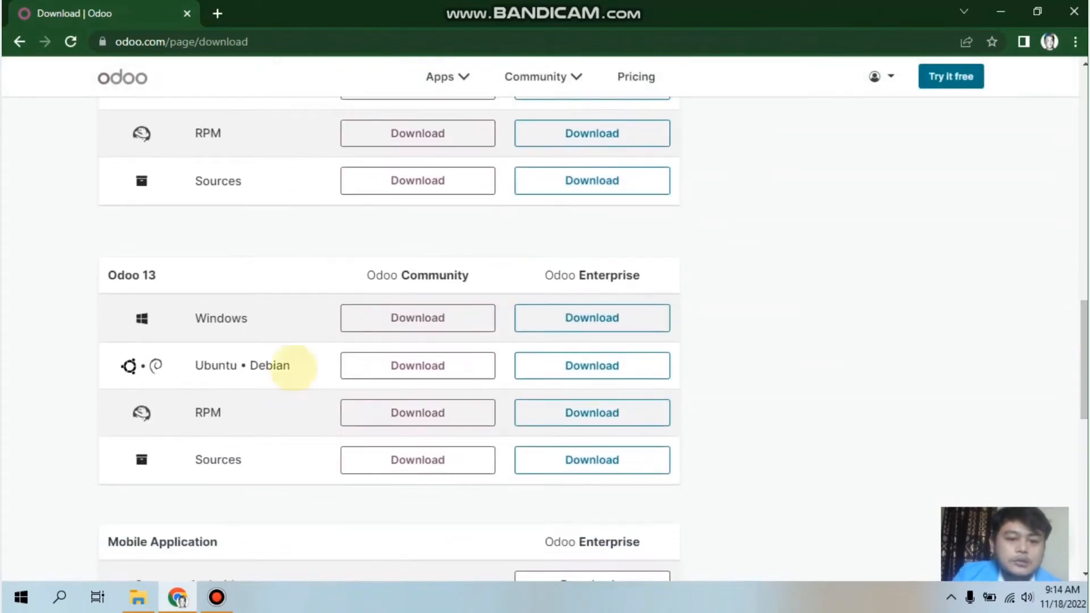
click(418, 316)
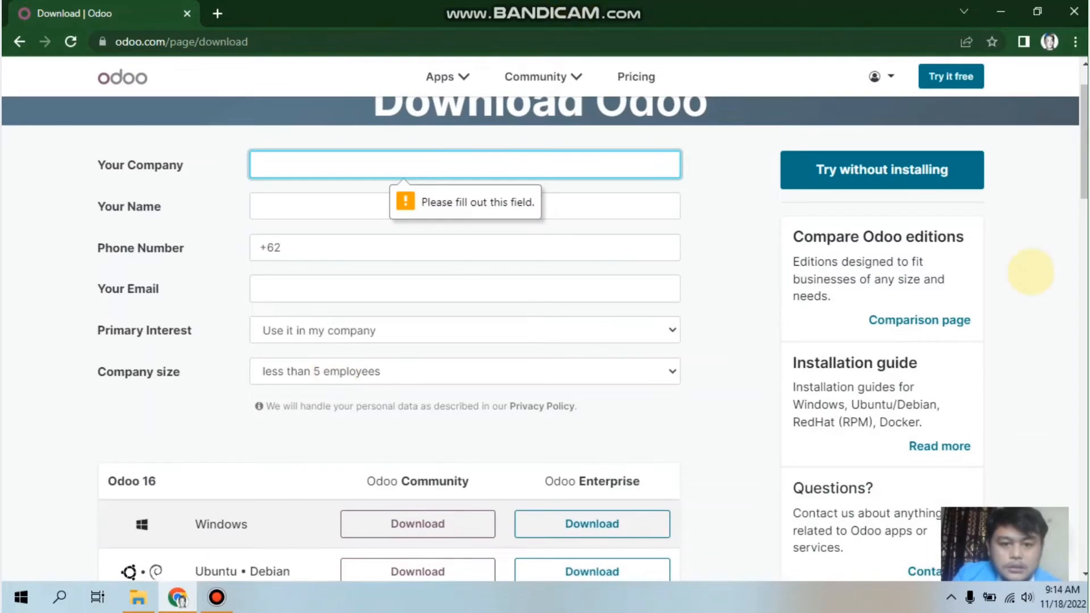
click(1034, 274)
drag(1084, 128, 1084, 107)
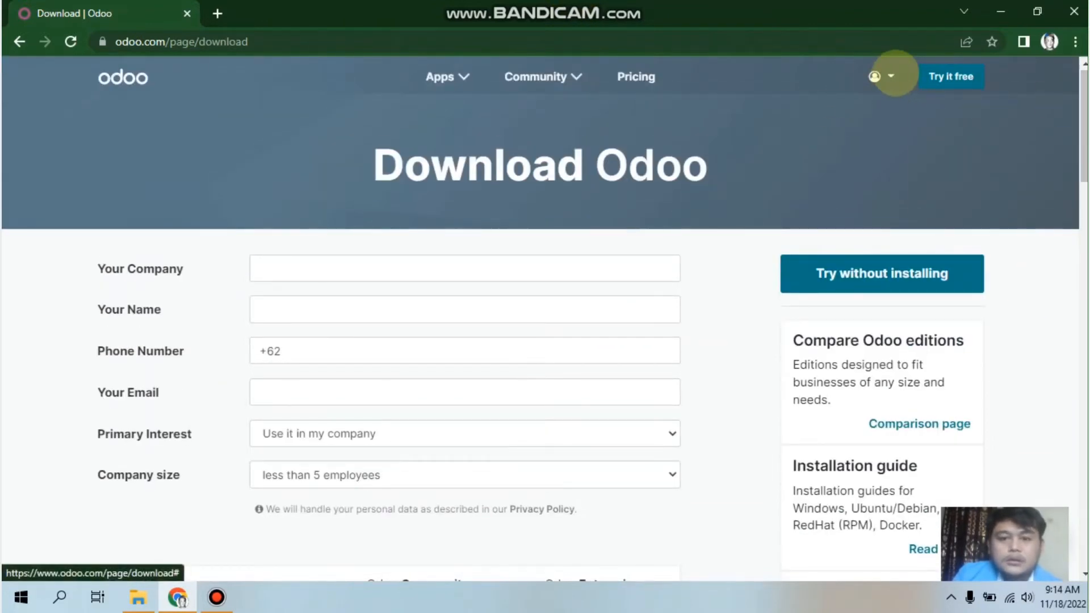
Step: Go to My Databases from the account menu and connect to the store's database
click(886, 76)
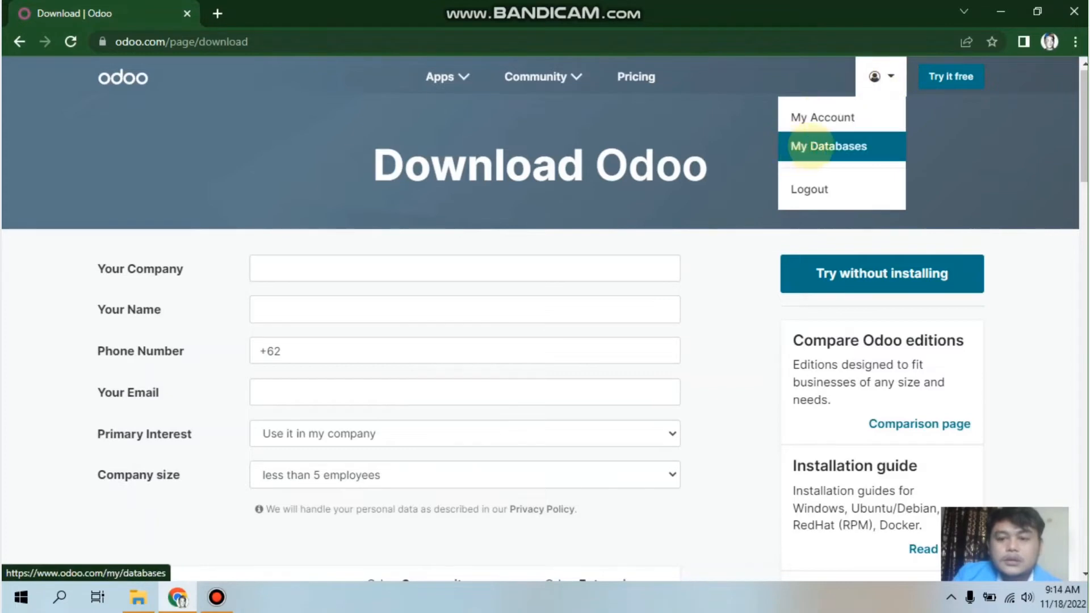
click(811, 146)
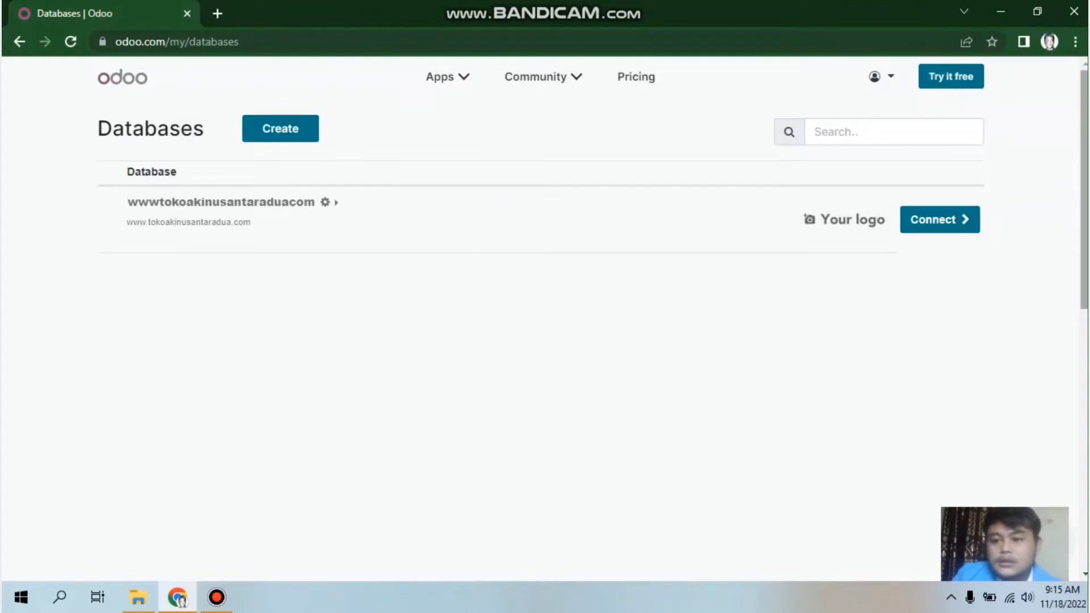
scroll(546, 318, down, 1)
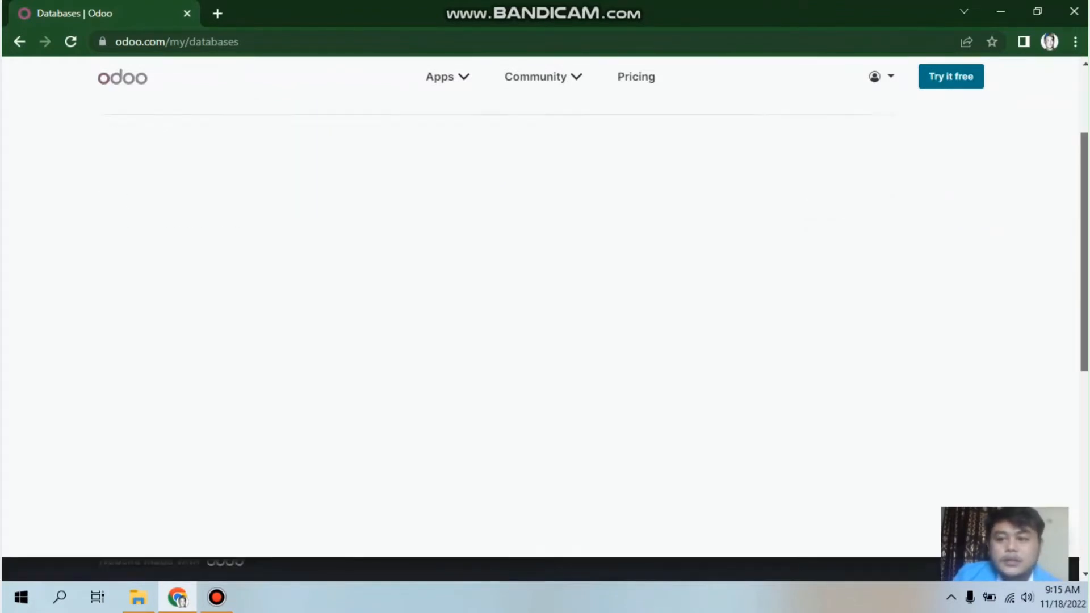
scroll(577, 236, up, 1)
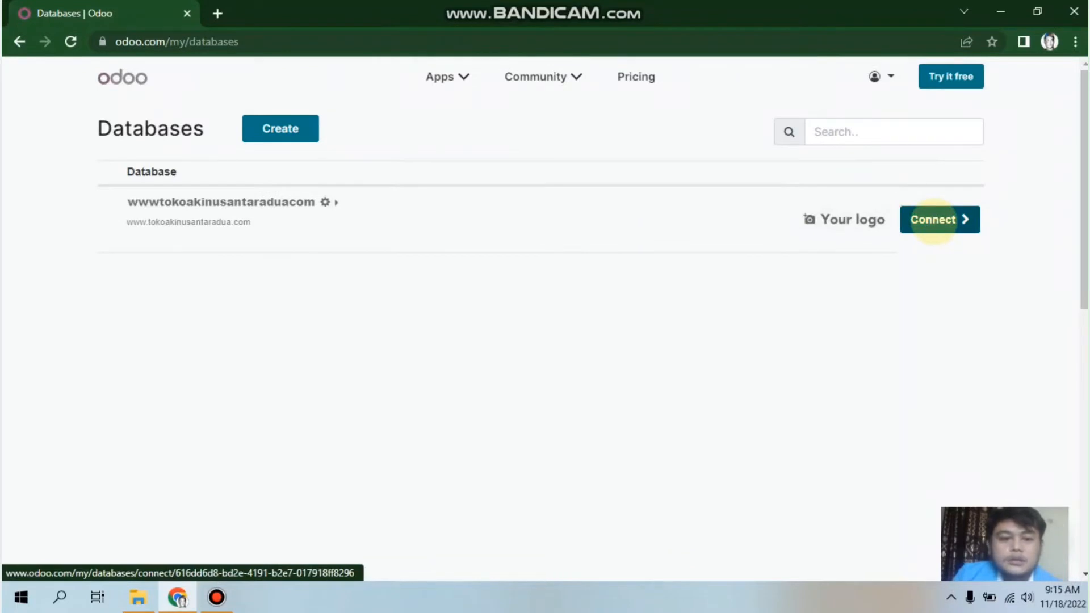
click(934, 220)
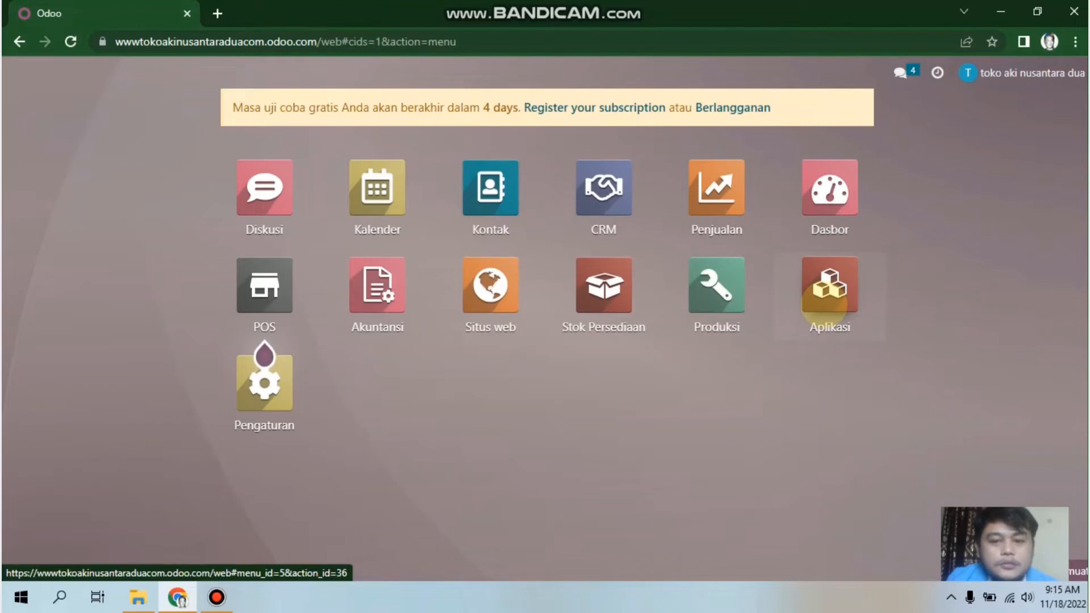
click(824, 301)
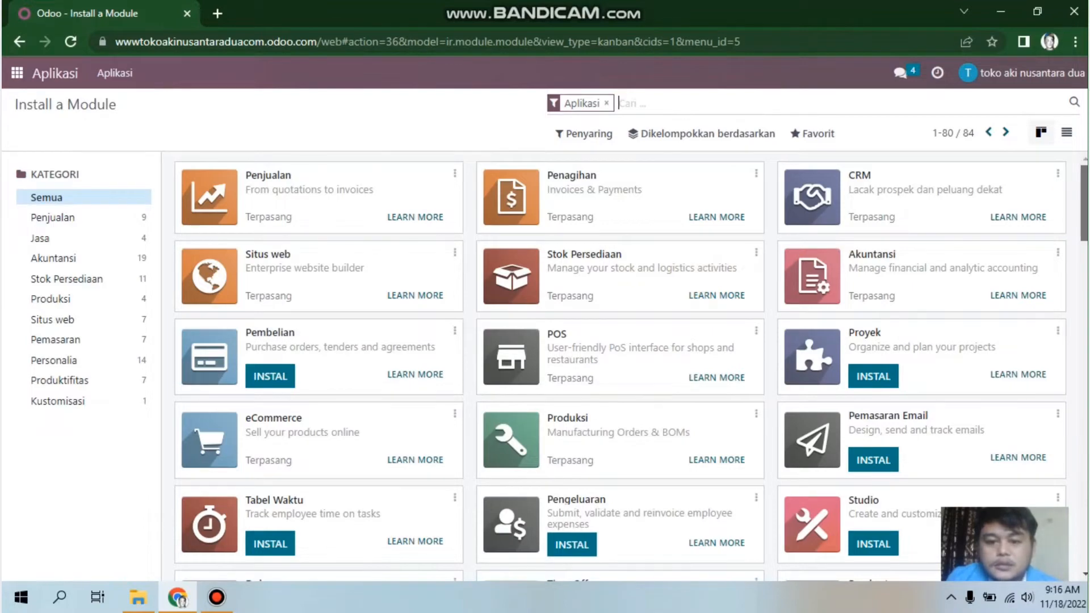
scroll(1084, 205, down, 4)
scroll(631, 366, down, 12)
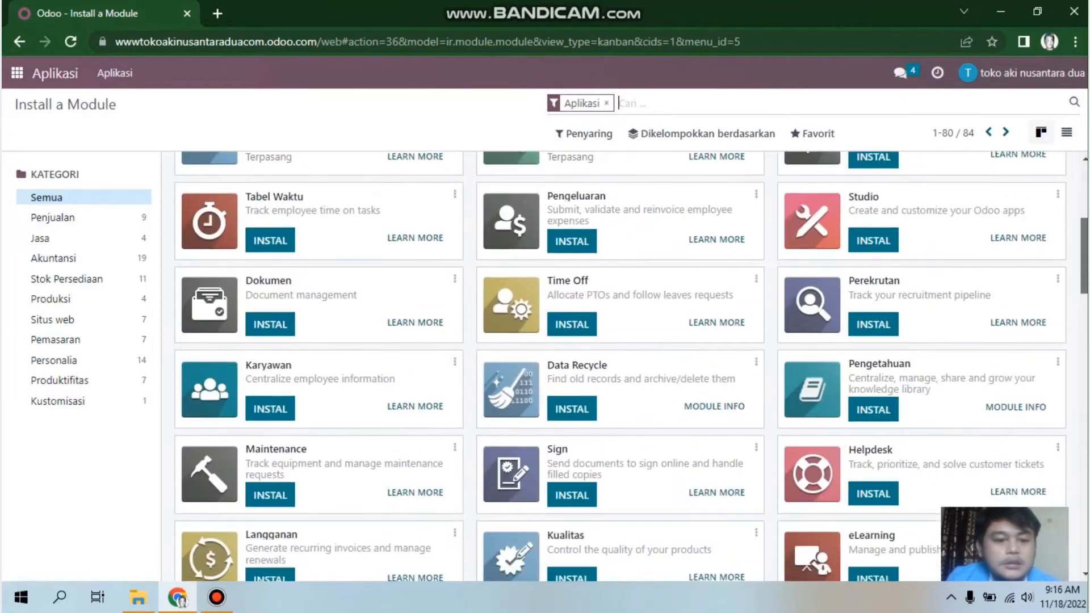
scroll(631, 366, up, 12)
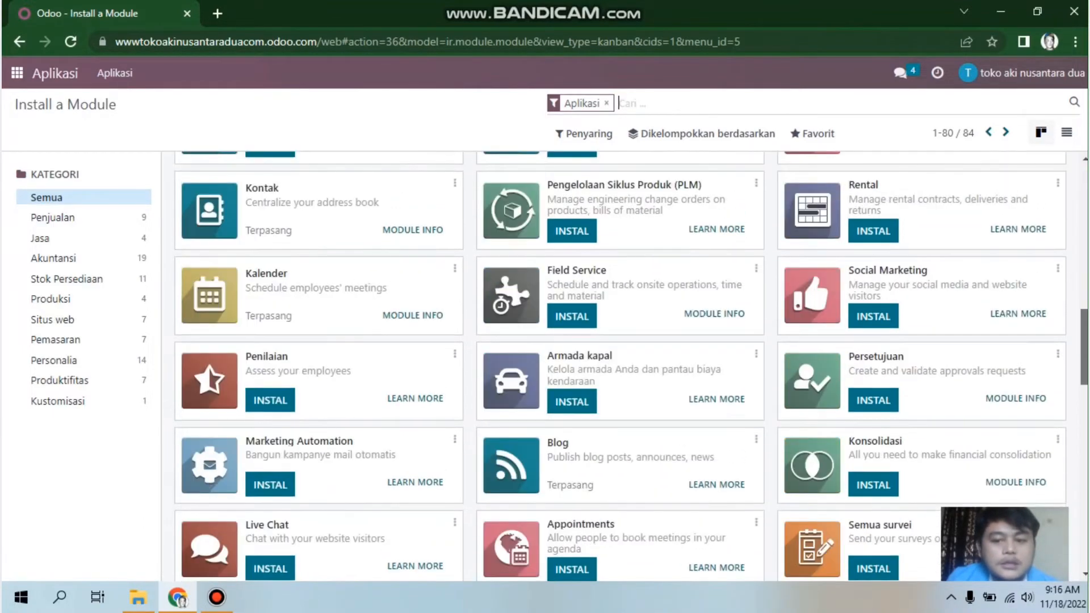
scroll(835, 250, up, 4)
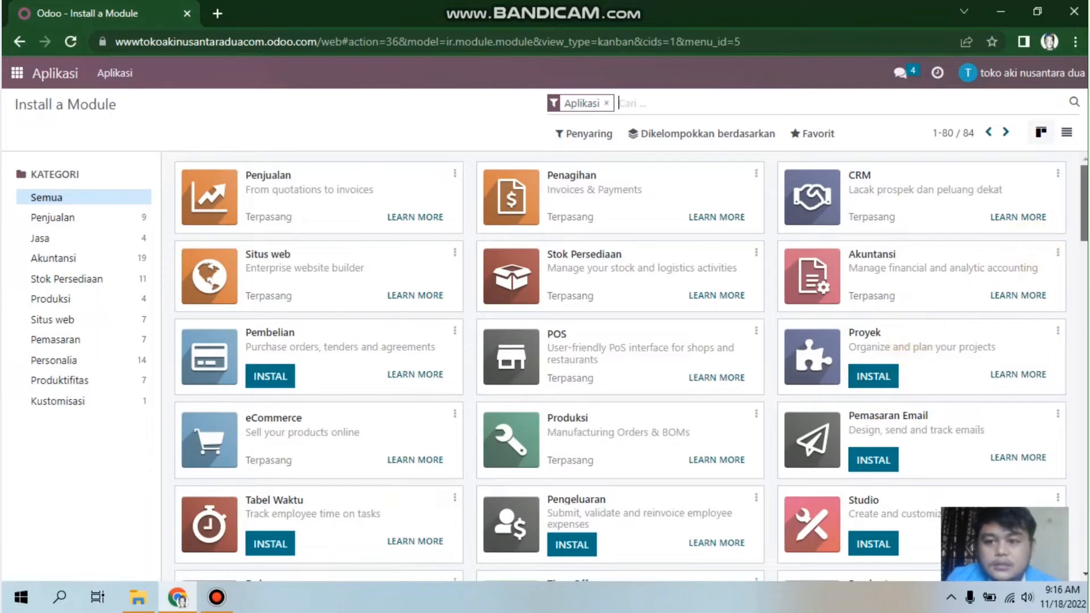
scroll(965, 227, down, 2)
scroll(809, 218, up, 2)
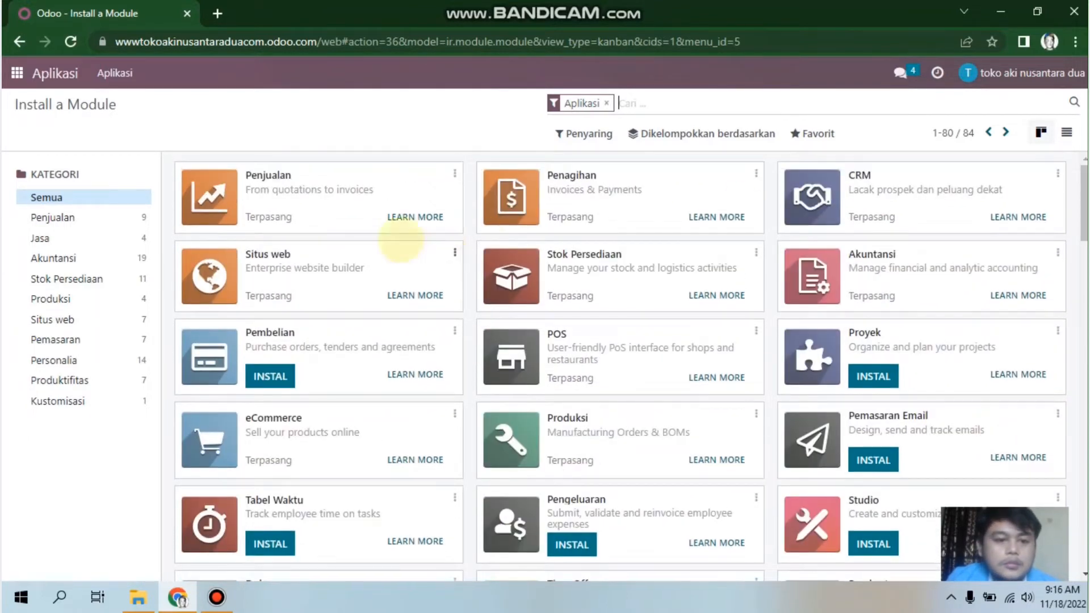
click(16, 73)
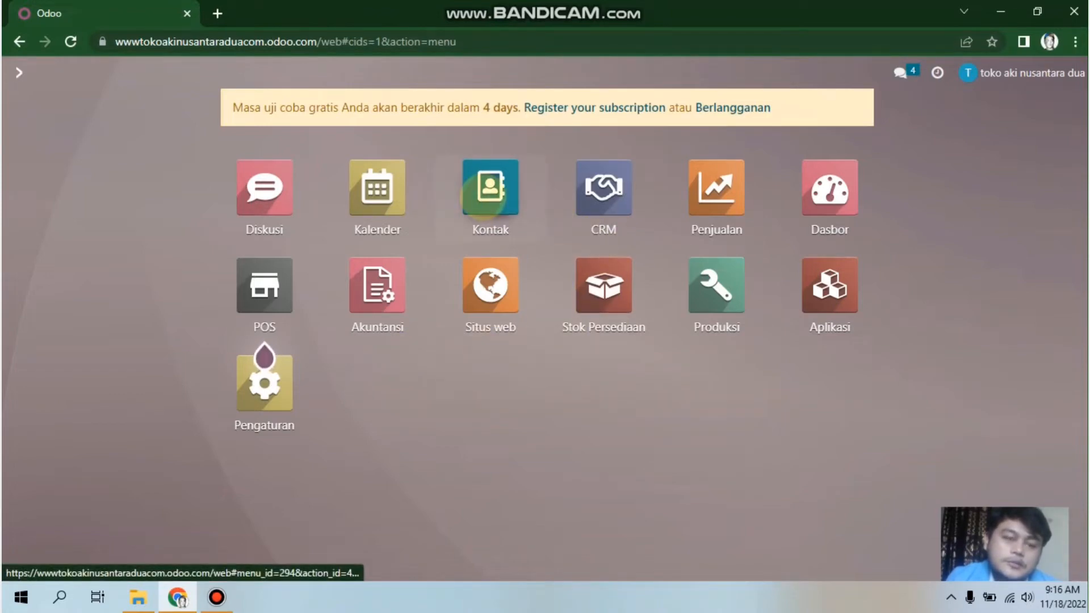
Step: Open the Kontak app and start a blank new contact
click(483, 196)
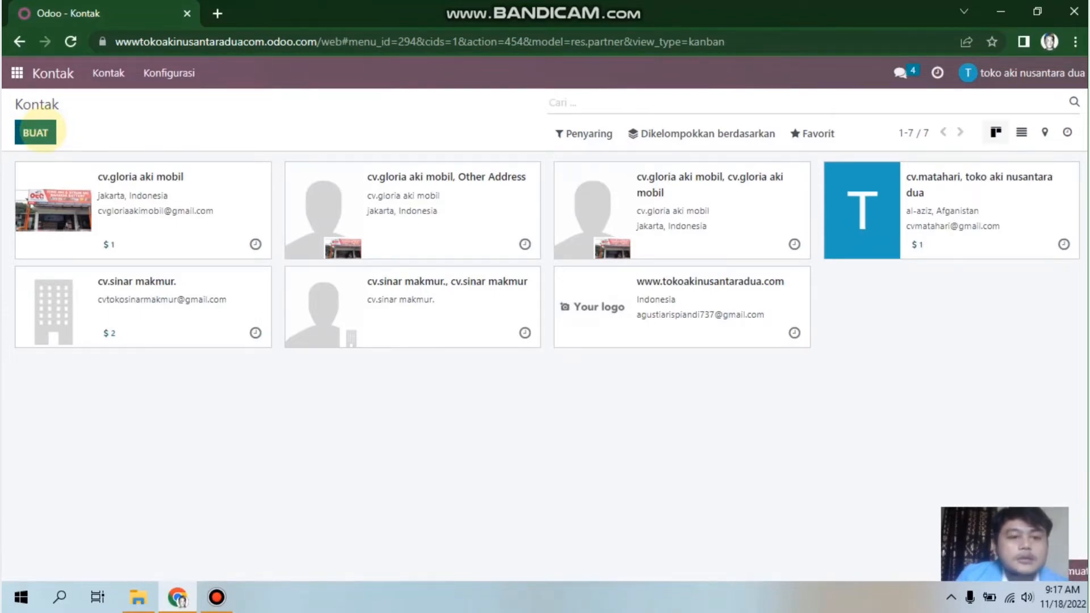
click(36, 133)
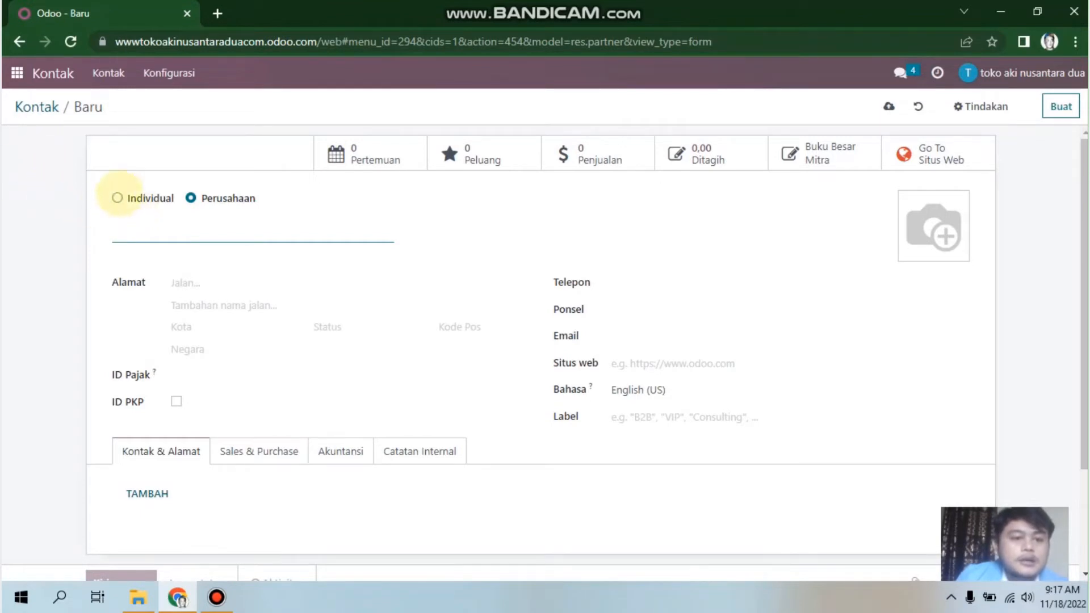
Step: Make the new contact a company named 'toko sarat makmur'
click(117, 198)
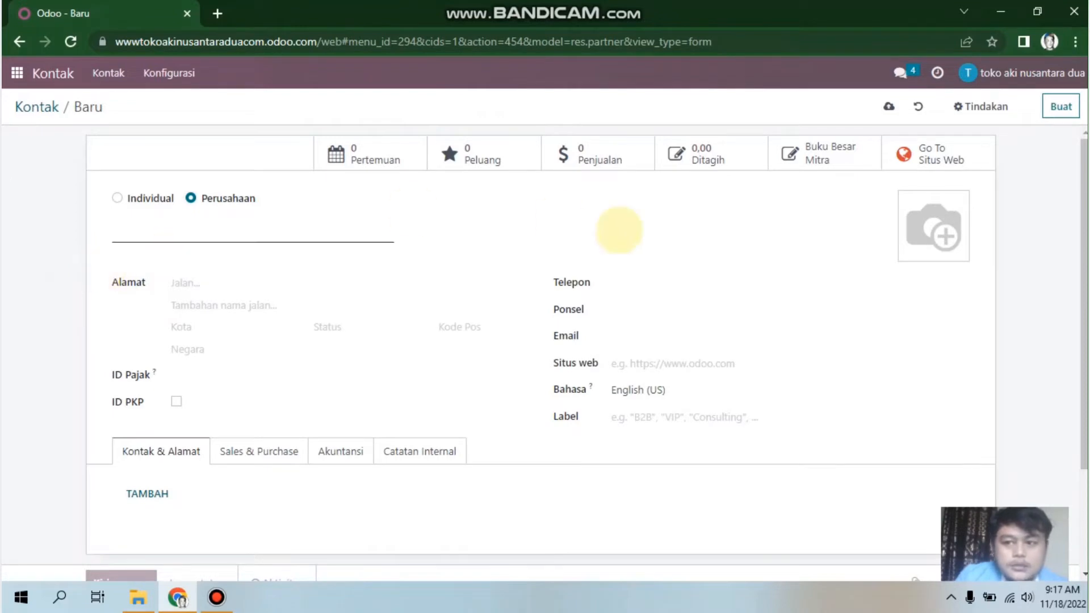
scroll(546, 352, down, 2)
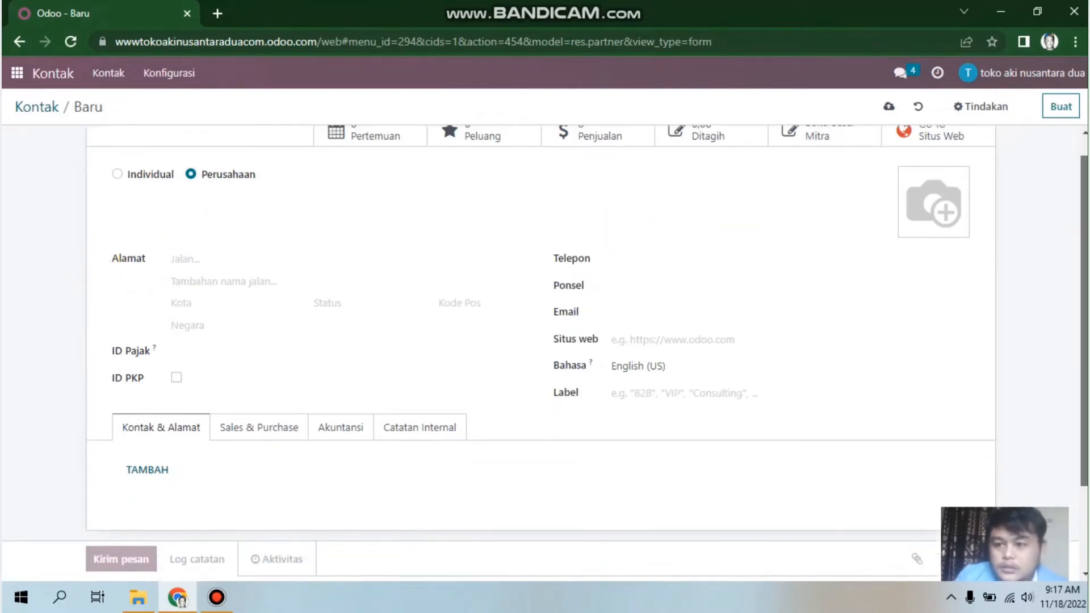
scroll(546, 352, up, 2)
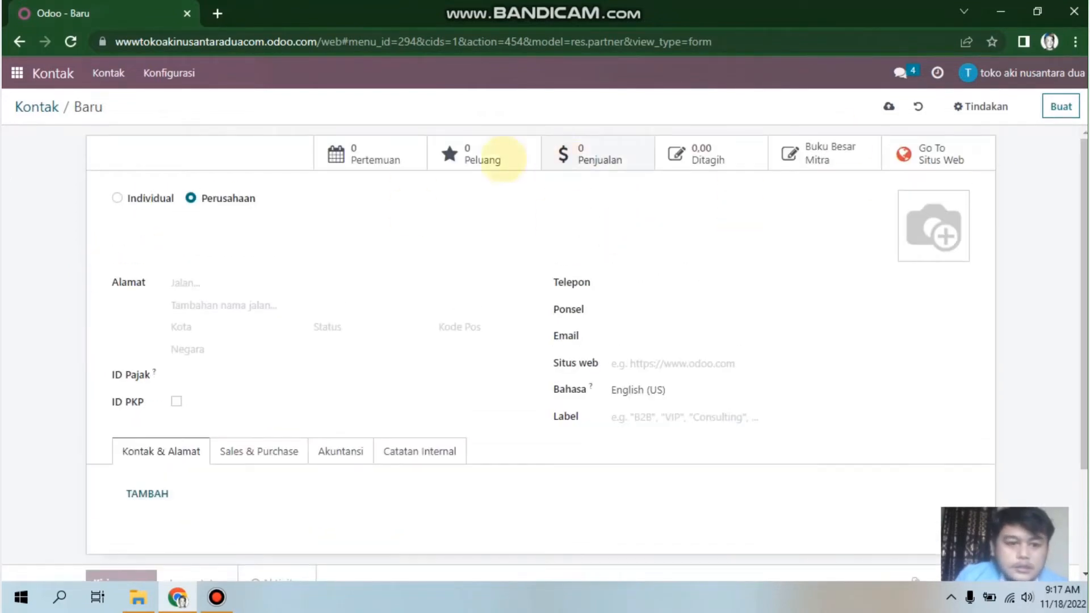
click(153, 236)
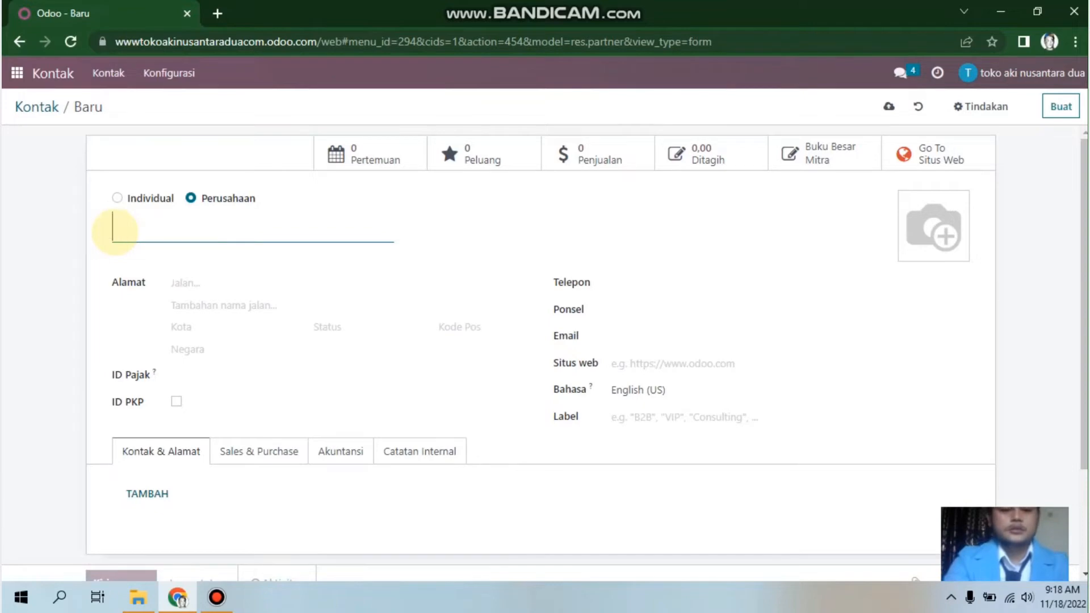
text(toko)
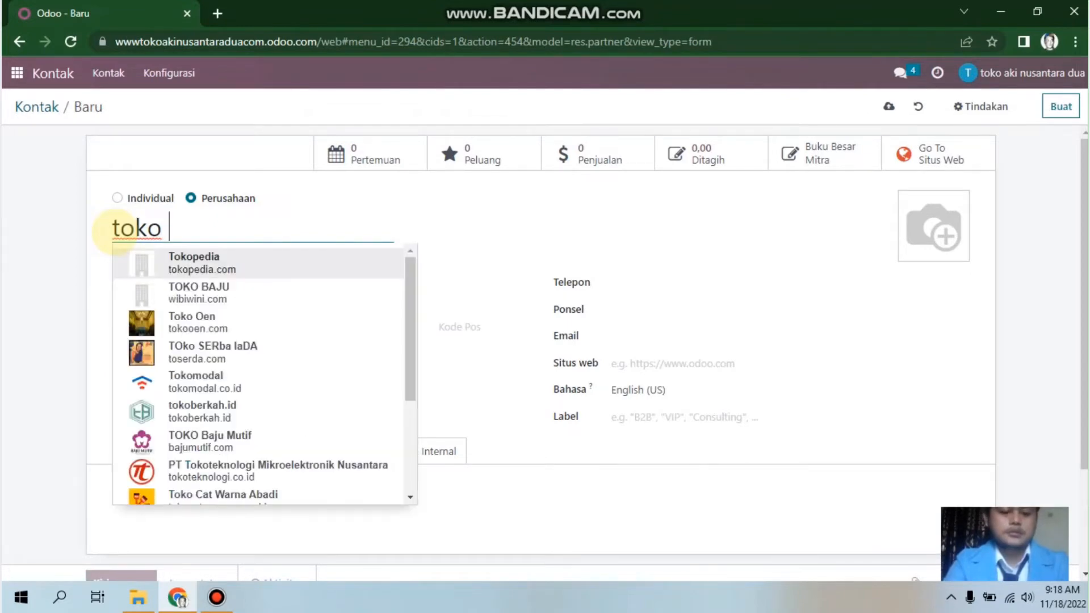
text(sa)
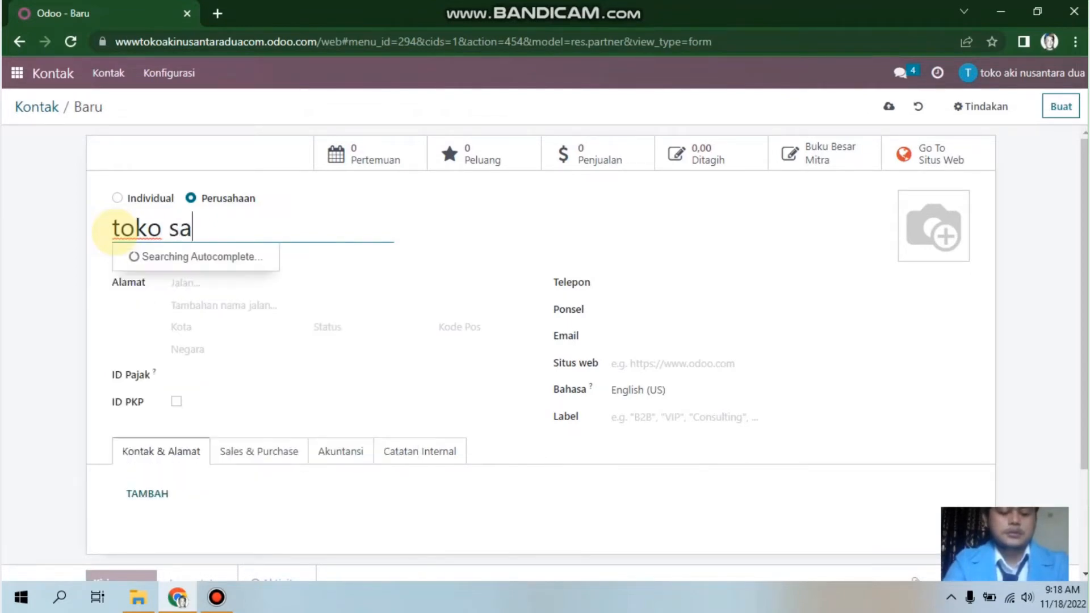
text(ra)
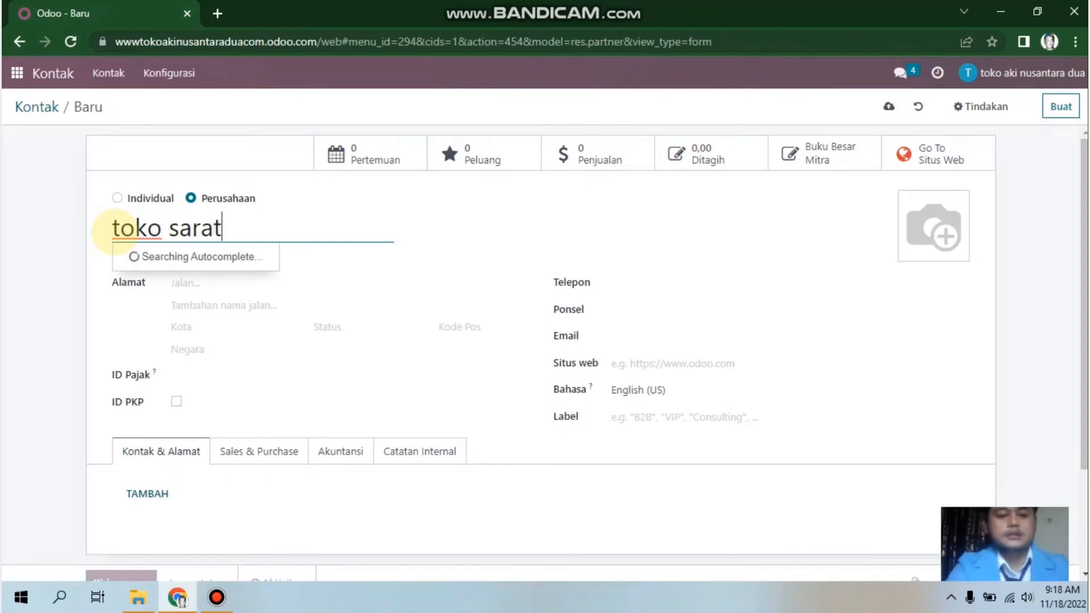
text(t )
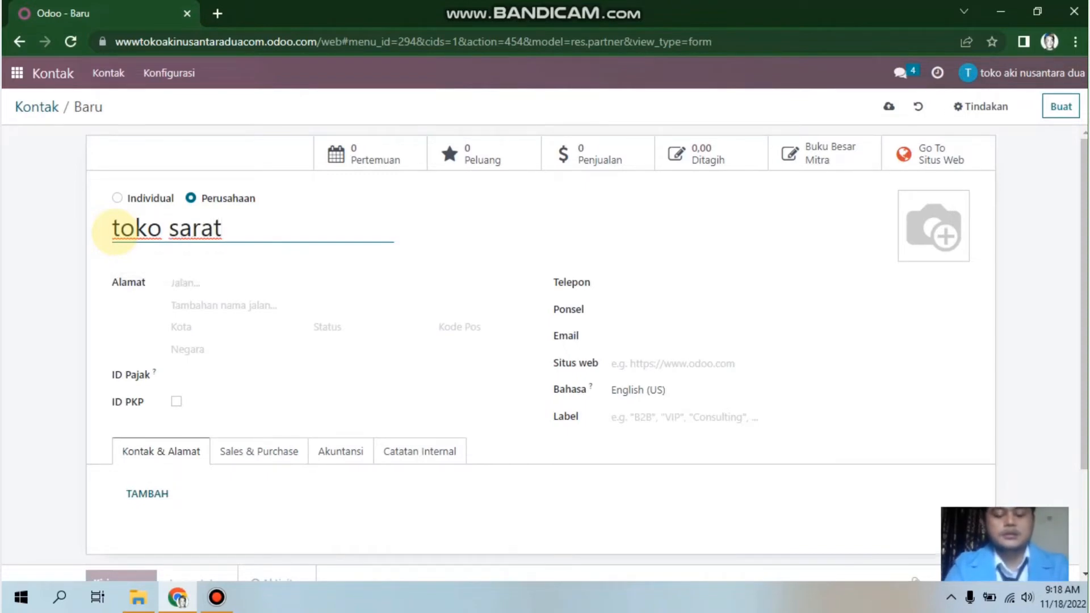
text(makmur)
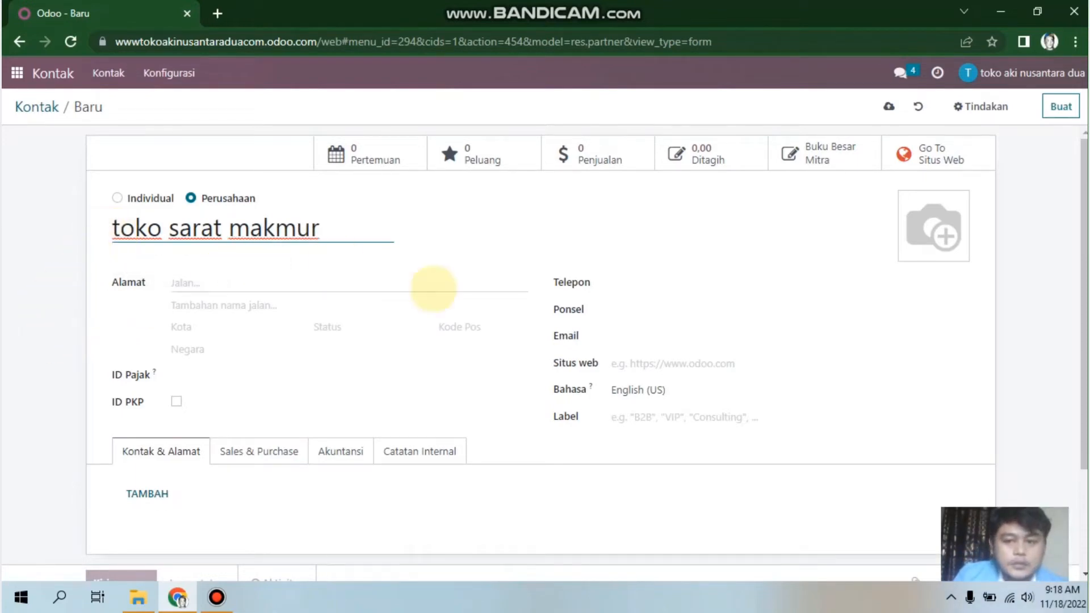
scroll(434, 287, down, 1)
scroll(292, 362, down, 2)
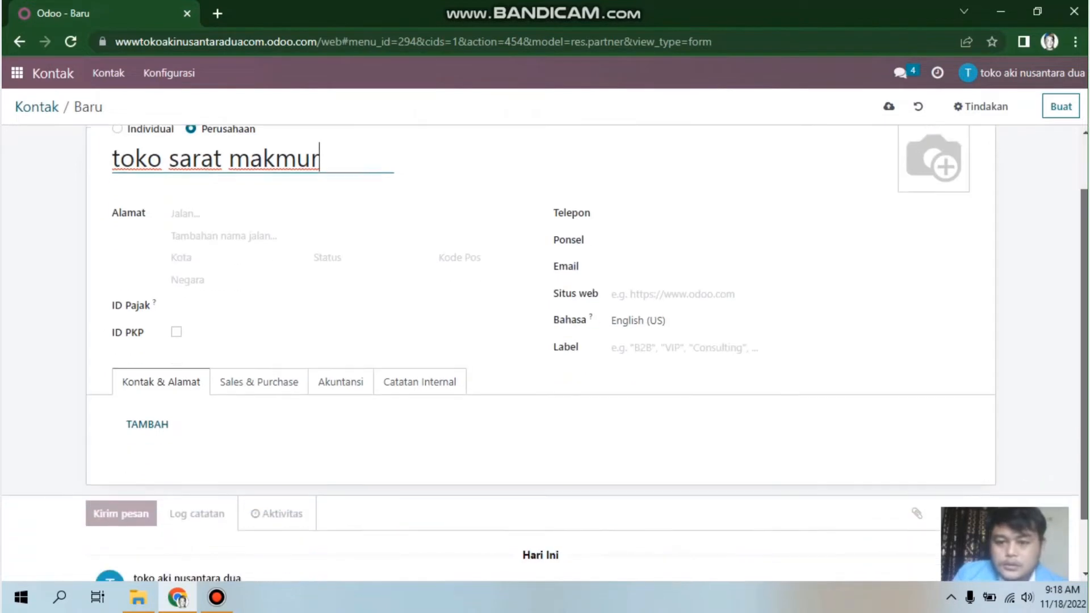
scroll(291, 362, up, 2)
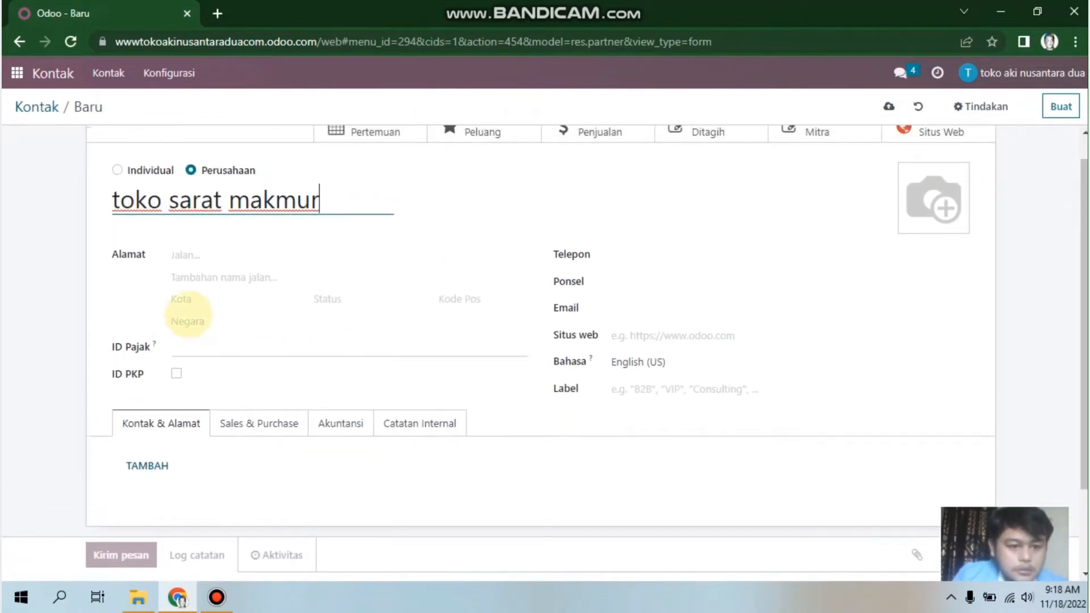
Step: Fill in the company's street address and city
click(215, 252)
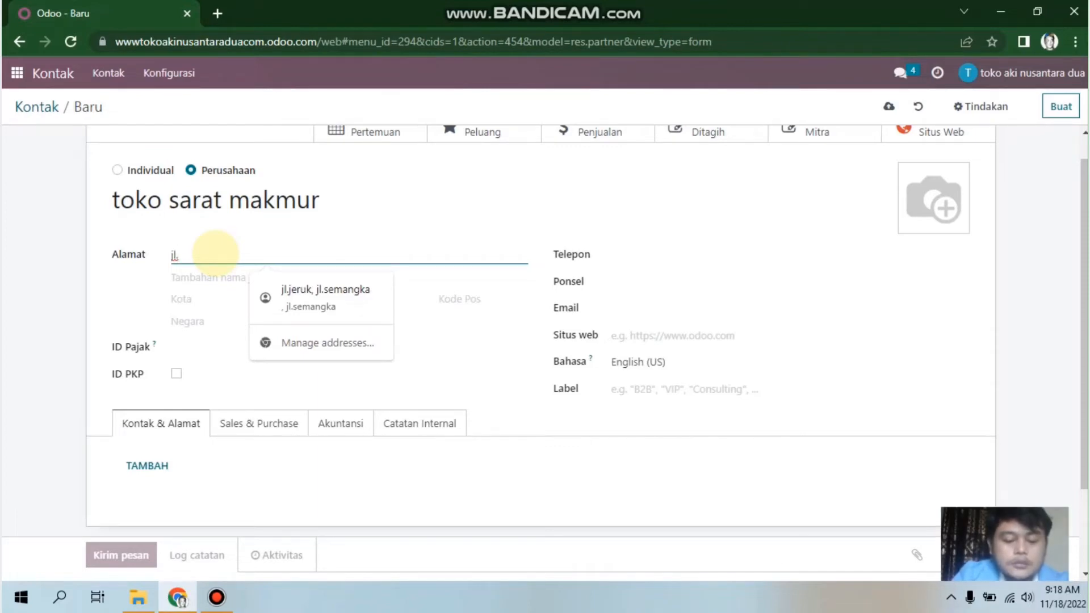
text(kedongdong)
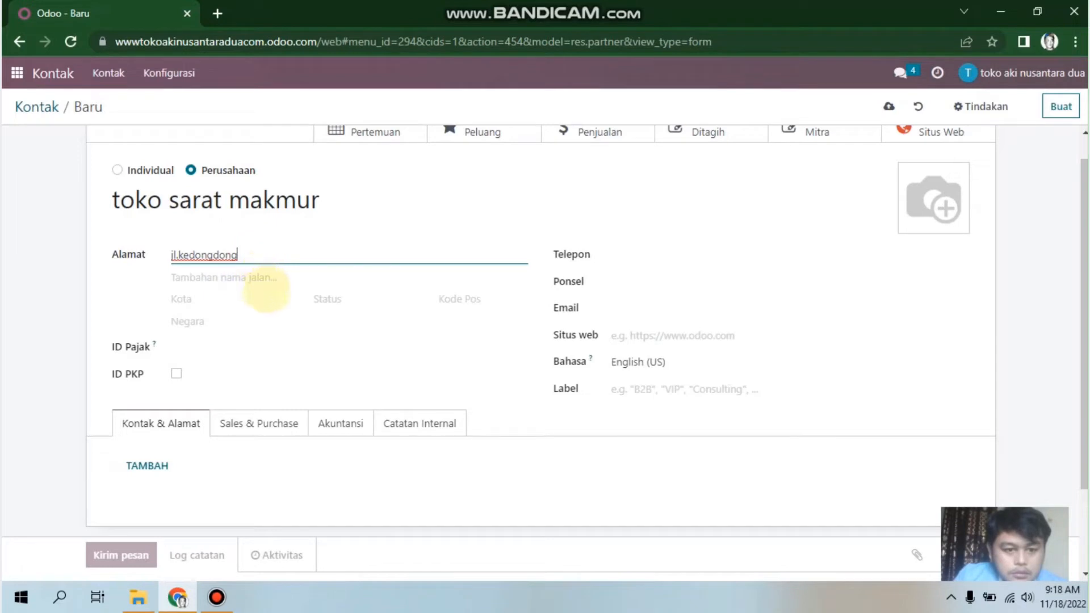
click(268, 297)
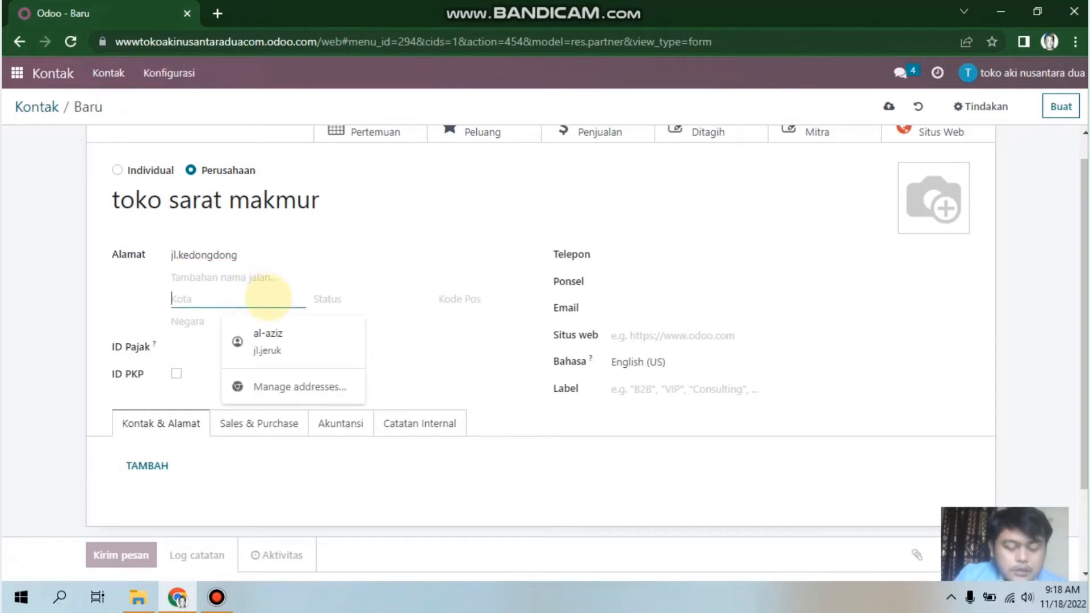
text(jakarta)
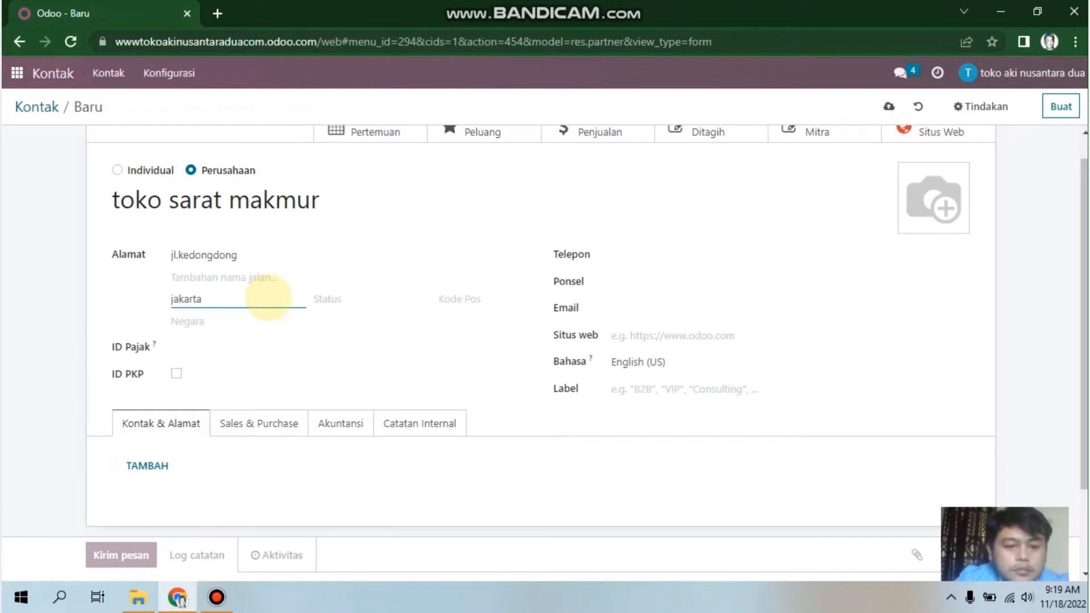
Step: Set the country to Indonesia and the postal code to 34256
click(329, 299)
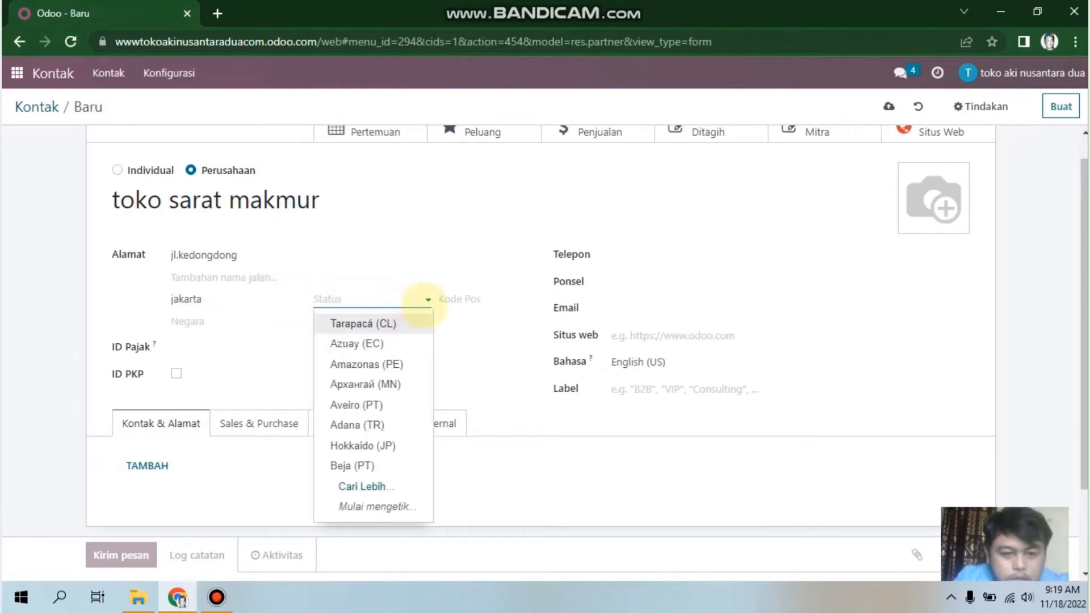
text(in)
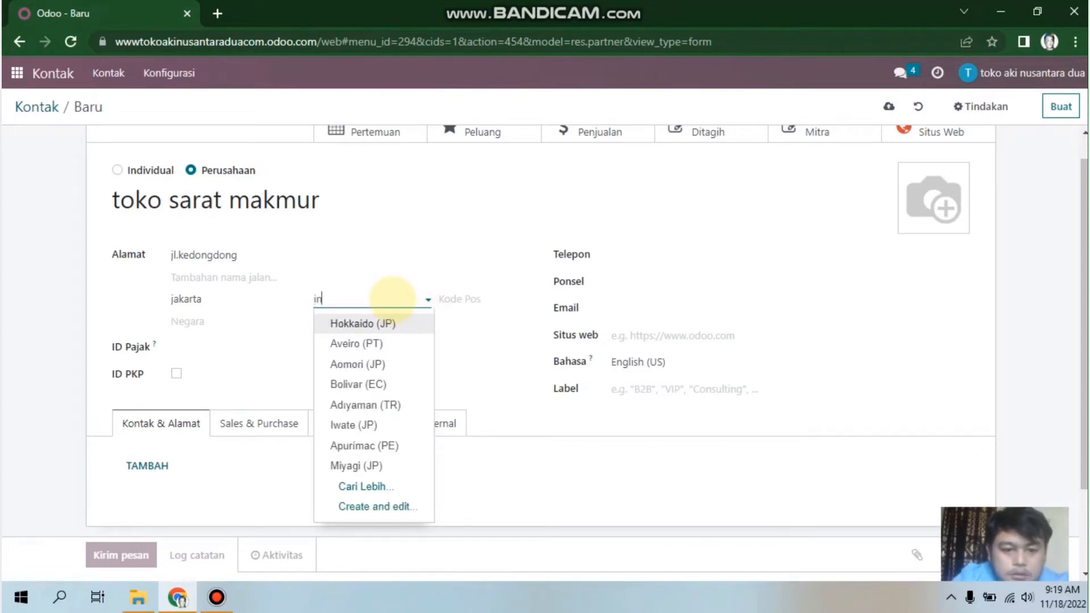
text(d)
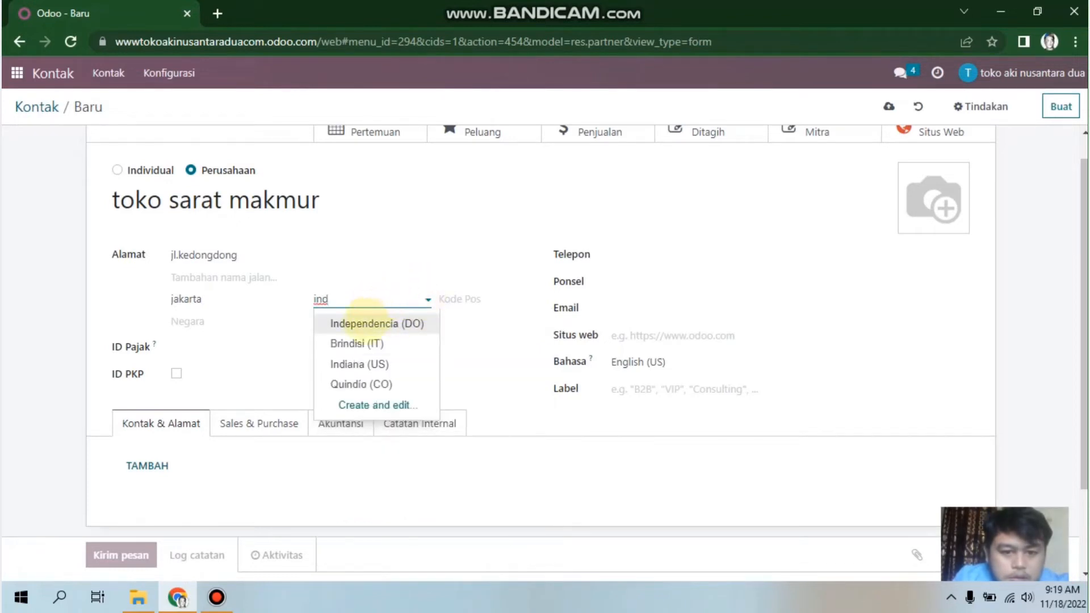
text(oo)
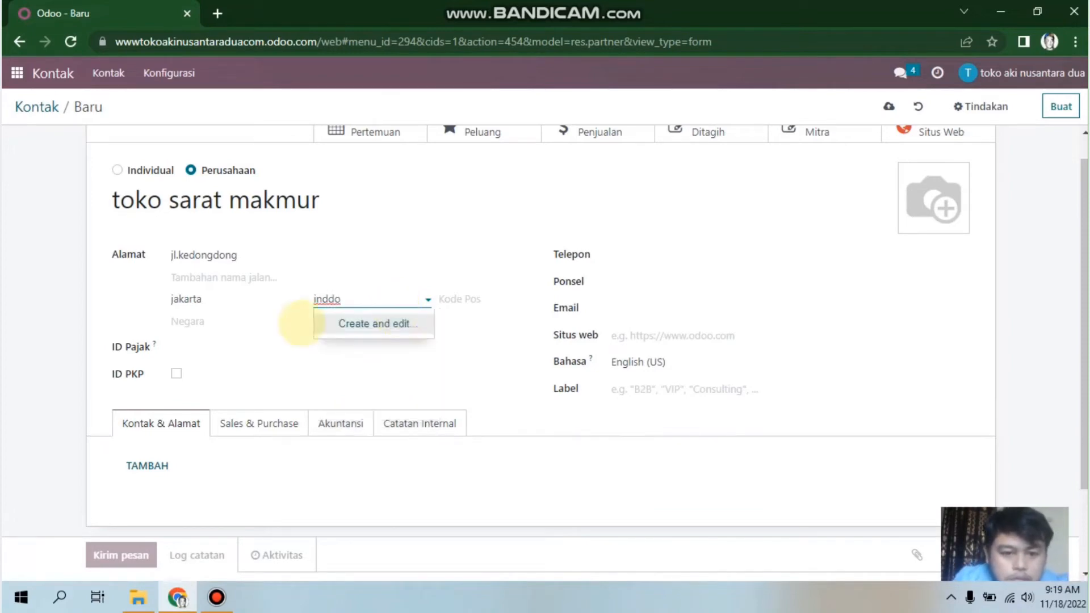
key(BackSpace)
key(BackSpace)
key(BackSpace)
key(BackSpace)
key(BackSpace)
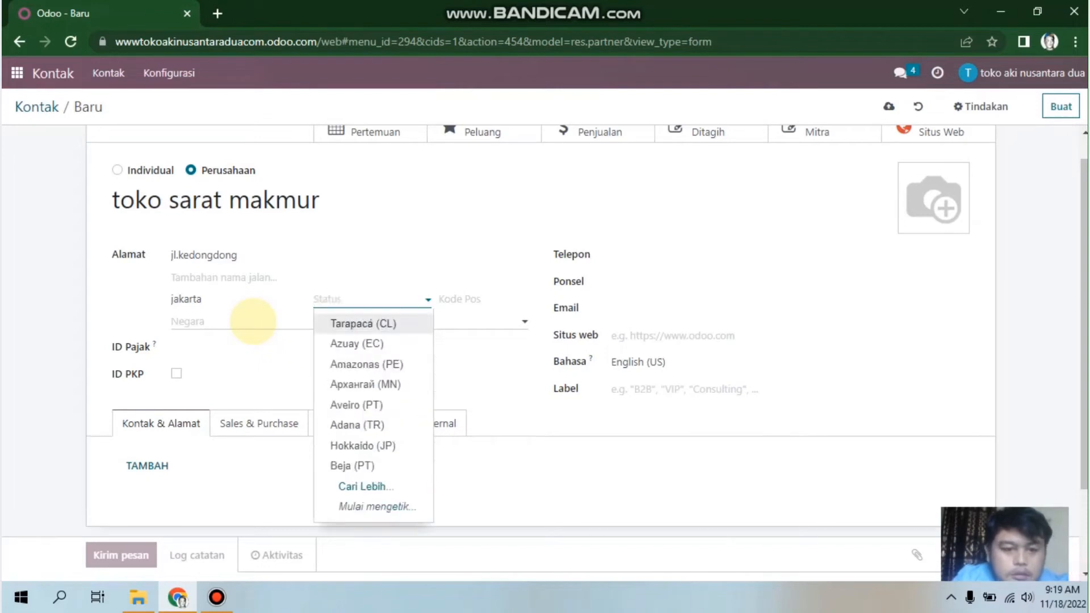
click(253, 321)
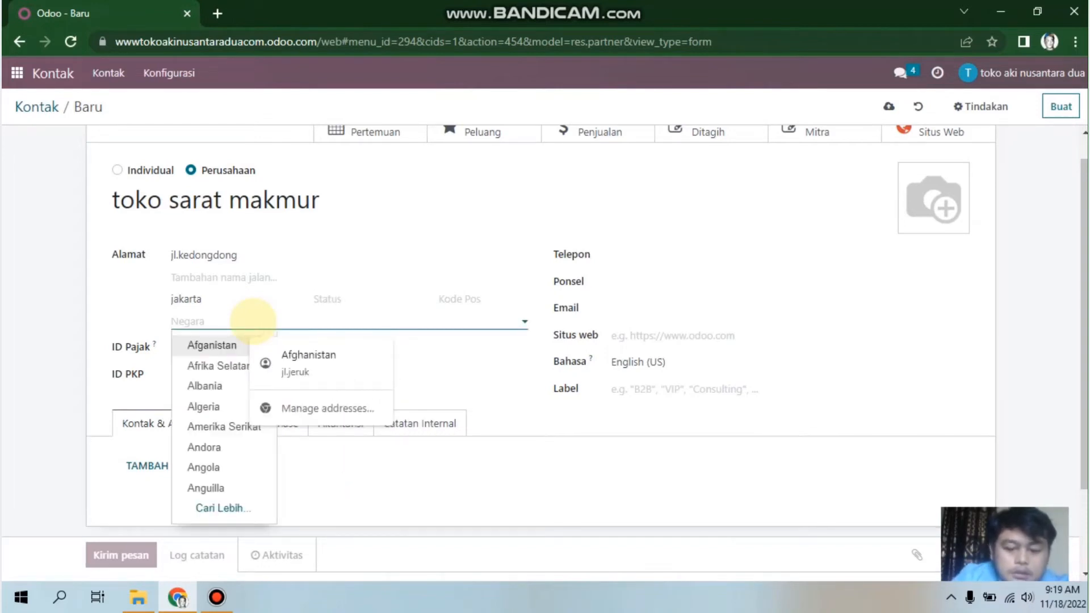
text(indo)
click(210, 345)
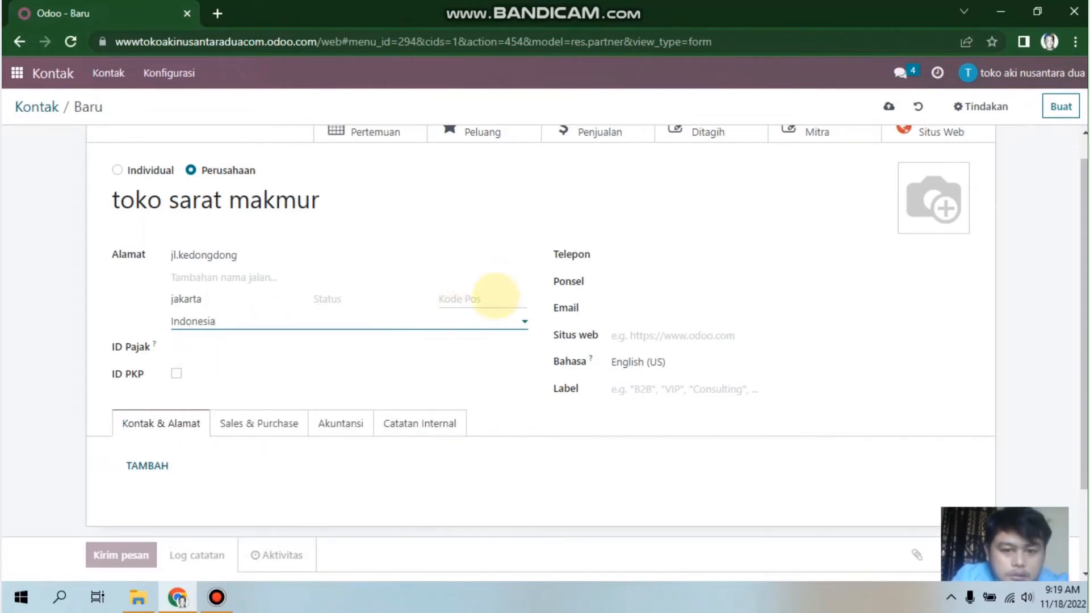
click(491, 299)
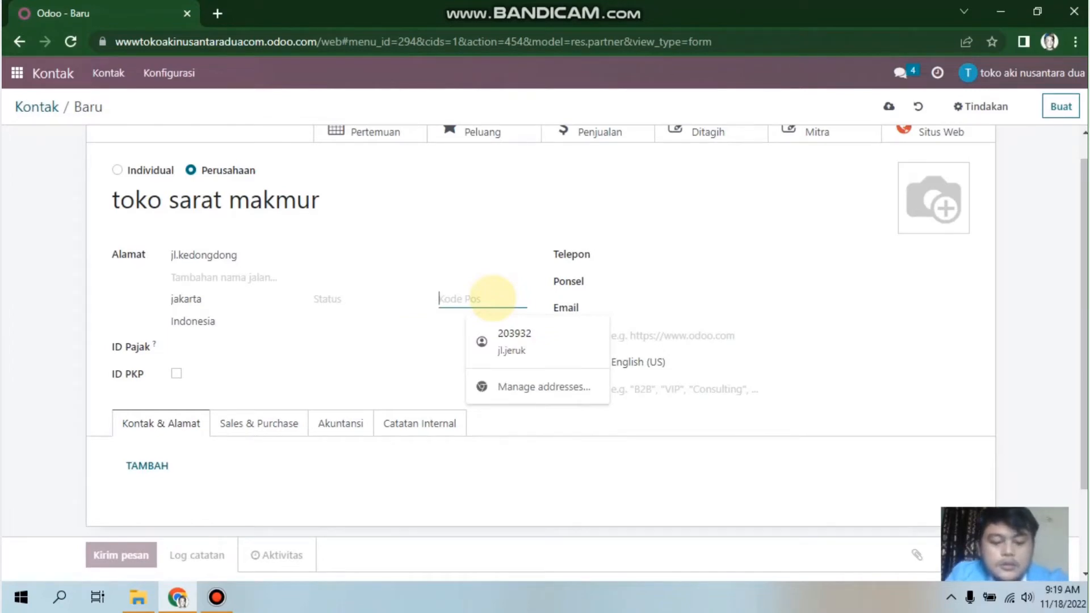
text(3425)
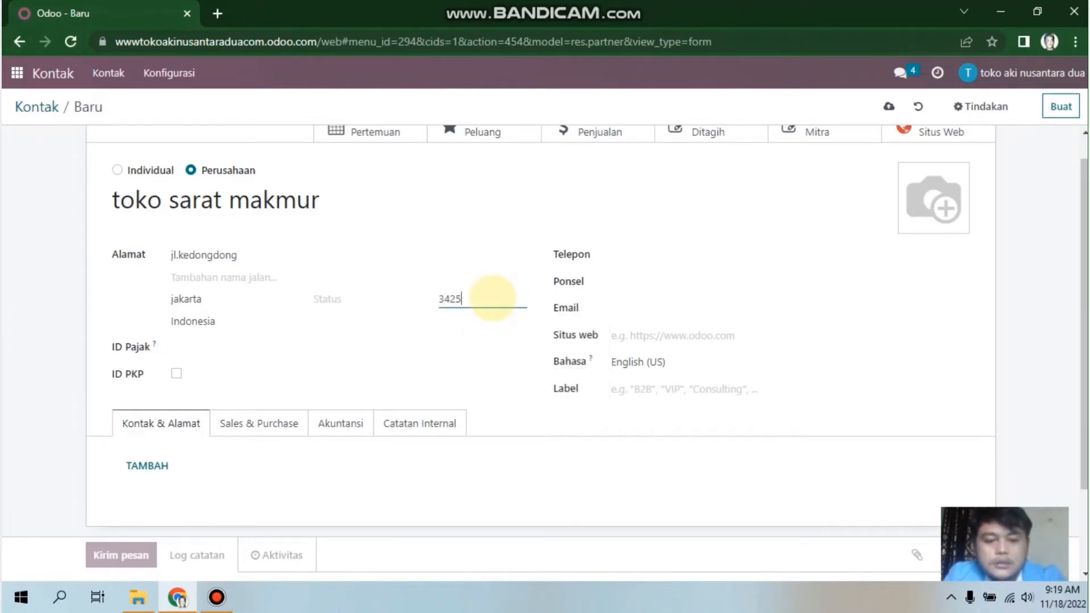
text(6)
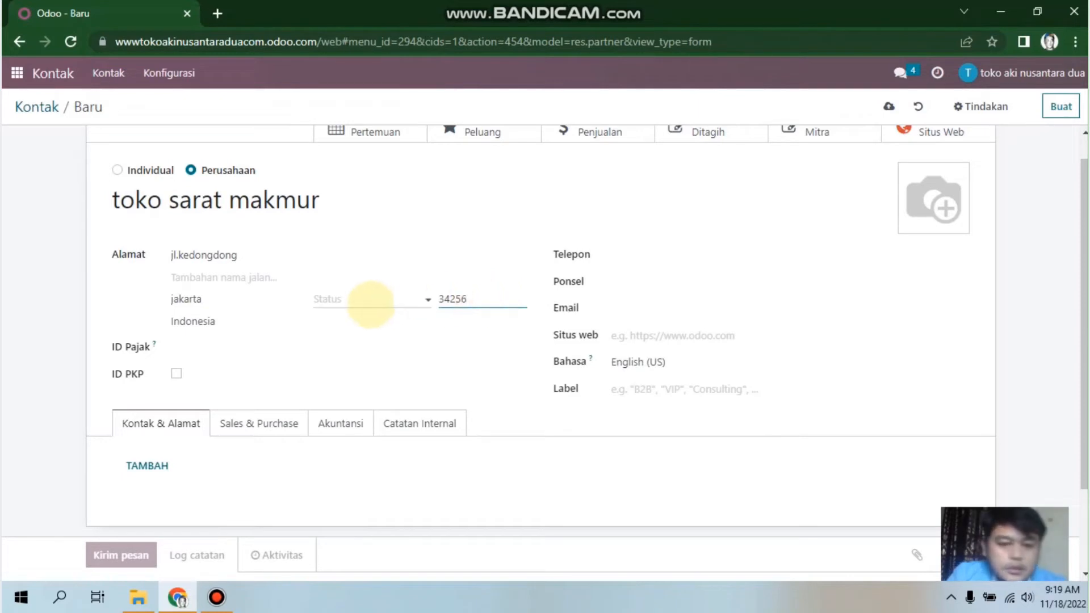
Step: Choose Jakarta (ID) as the company's state
click(426, 300)
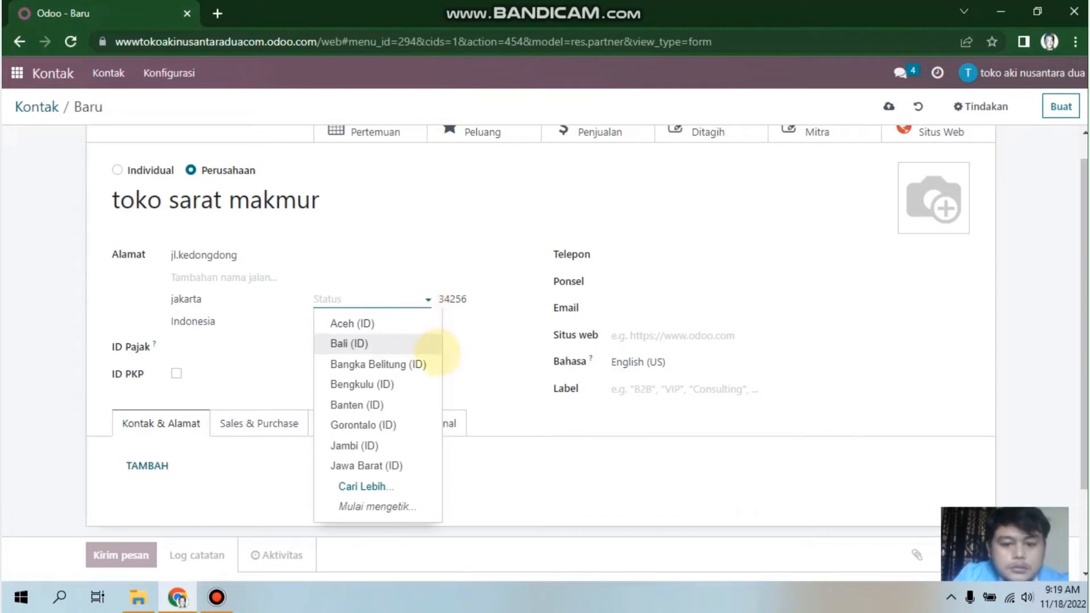
text(ja)
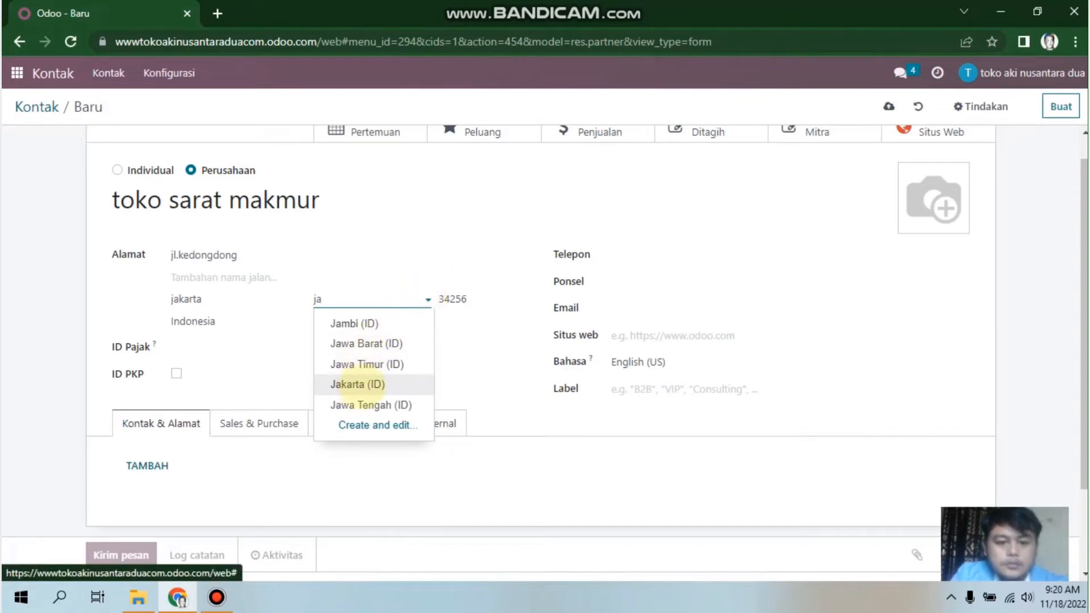
click(358, 384)
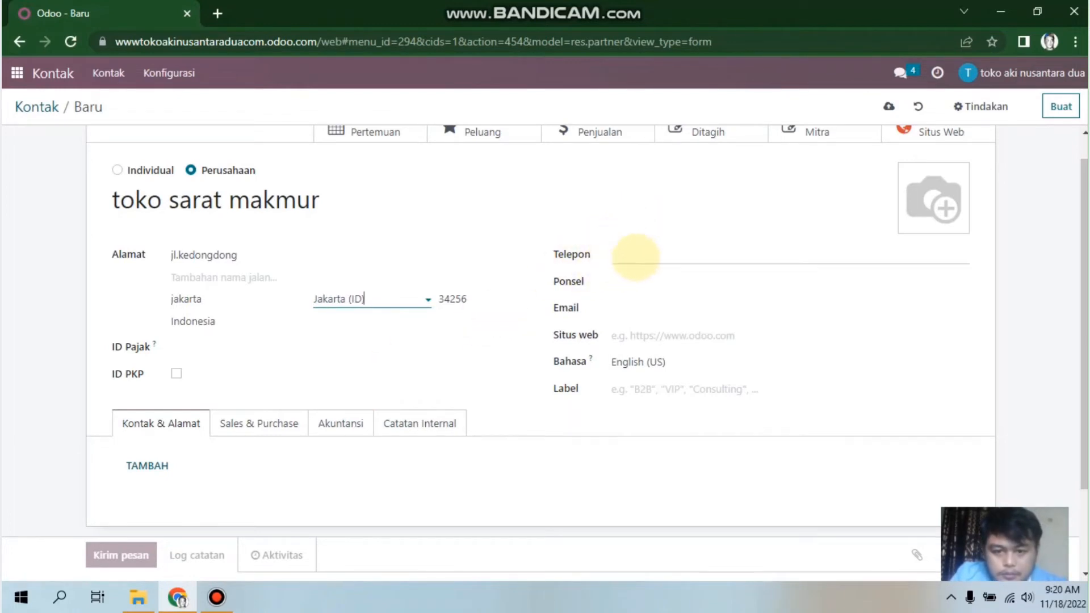
click(636, 255)
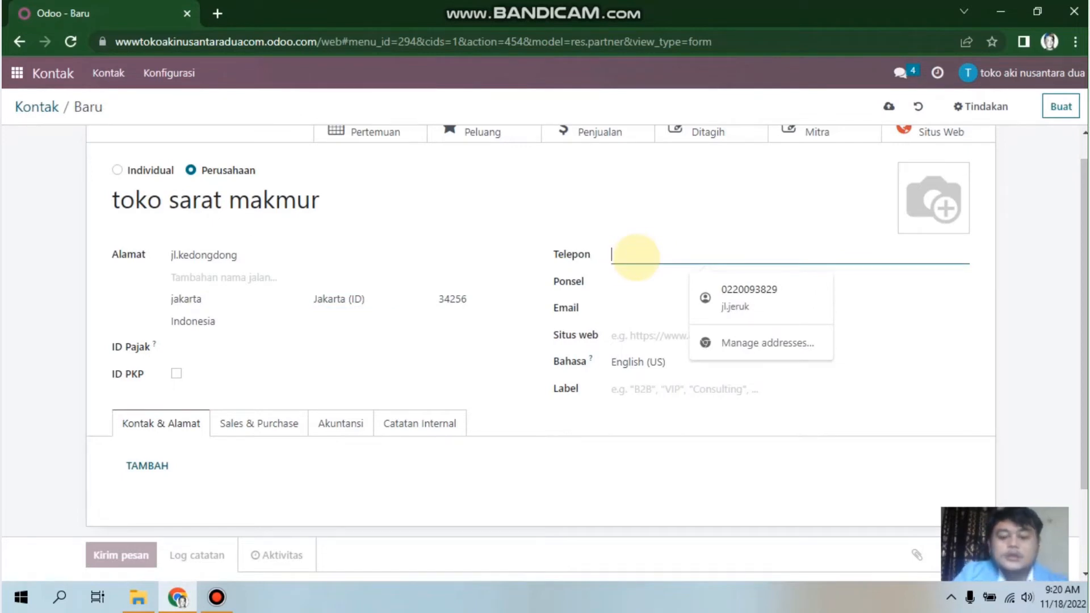
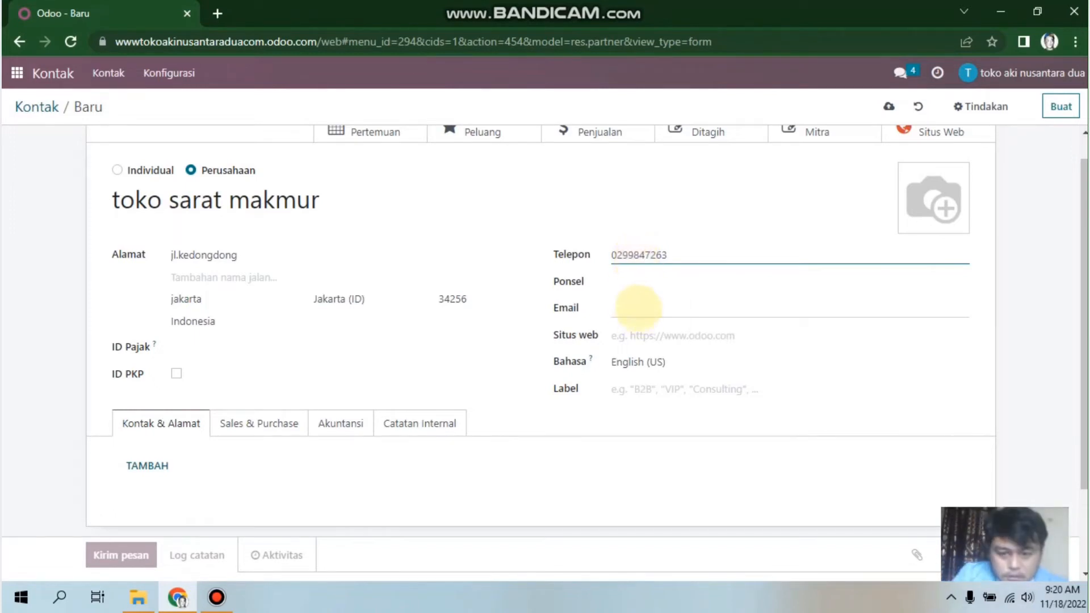
Step: Enter the company phone number in Telepon and its e-mail address in Email
click(637, 307)
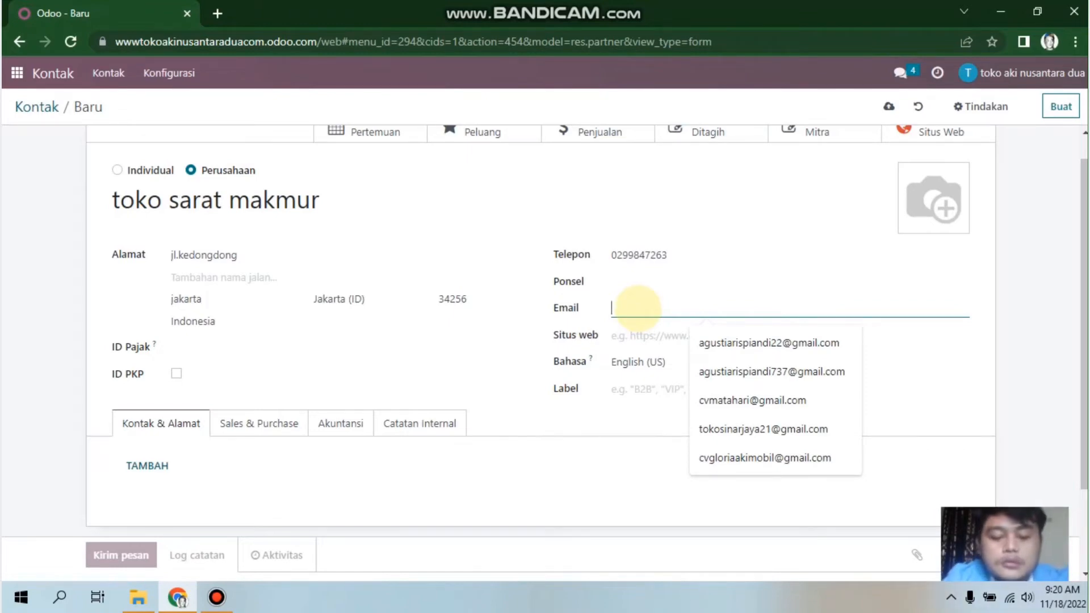
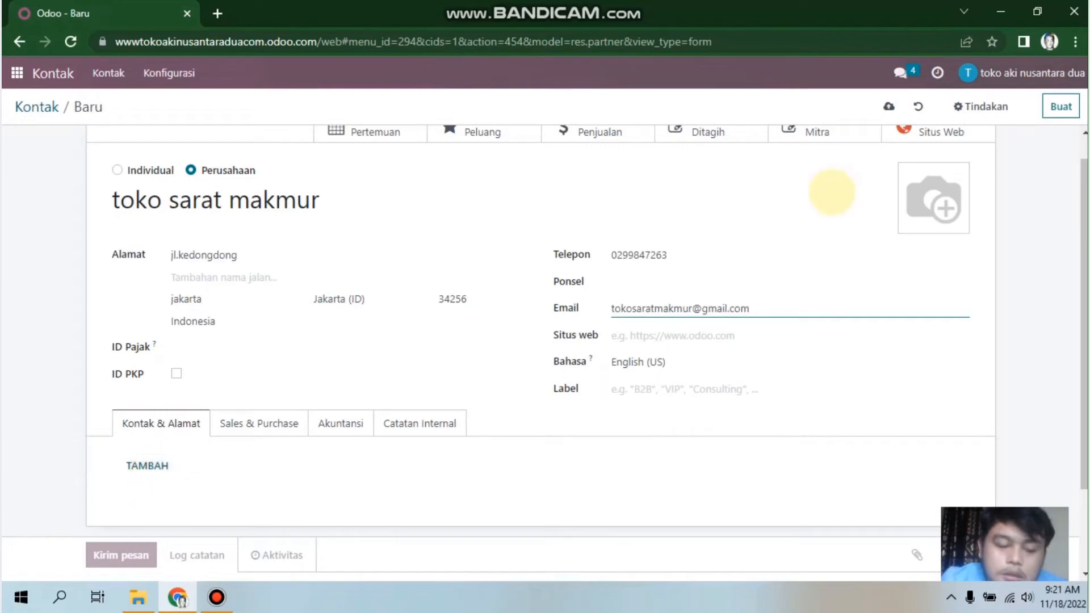
mouse_move(941, 188)
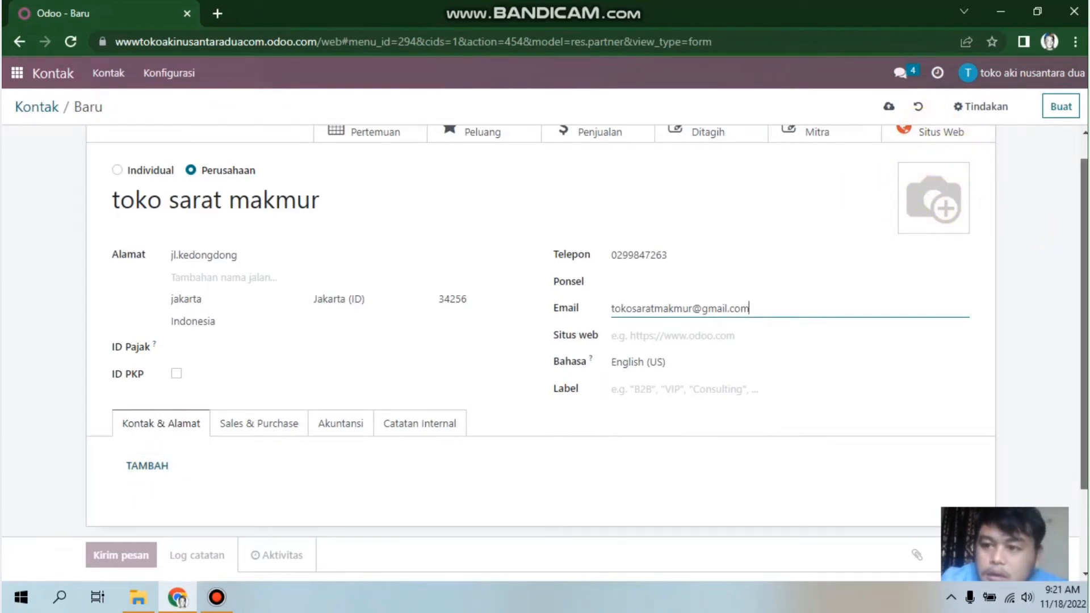
scroll(545, 352, up, 1)
scroll(545, 352, down, 4)
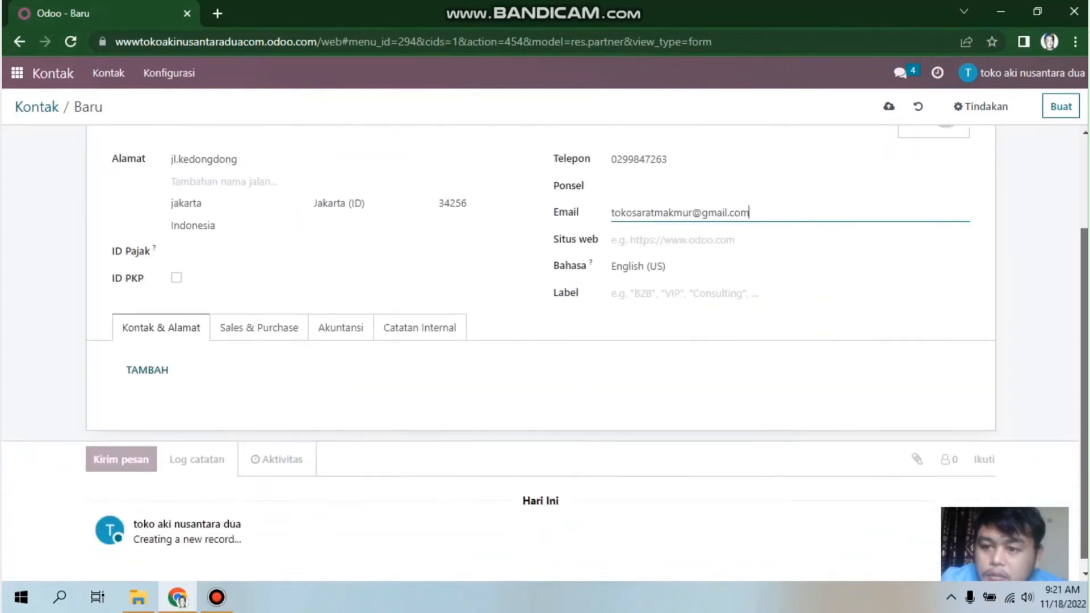
scroll(545, 352, up, 4)
mouse_move(919, 244)
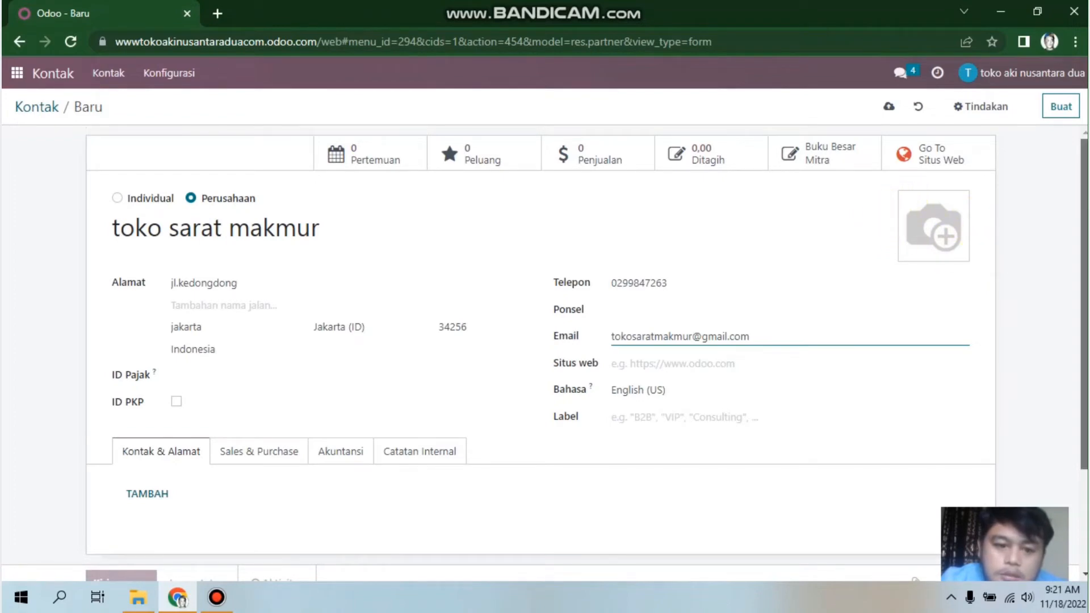
scroll(656, 176, down, 2)
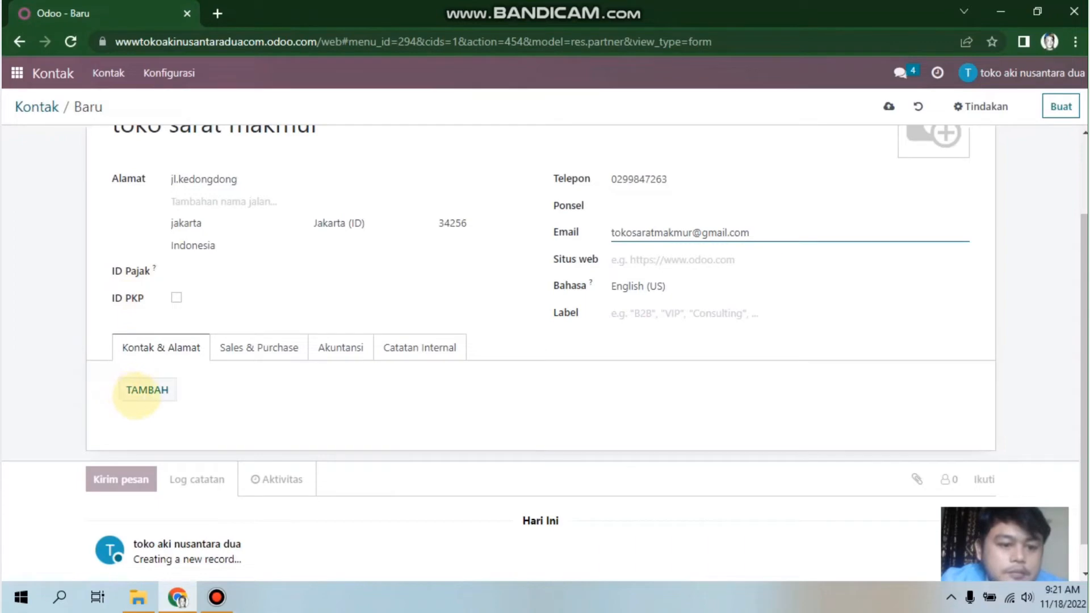
Step: Add a related contact person to the company and enter the person's name
click(137, 396)
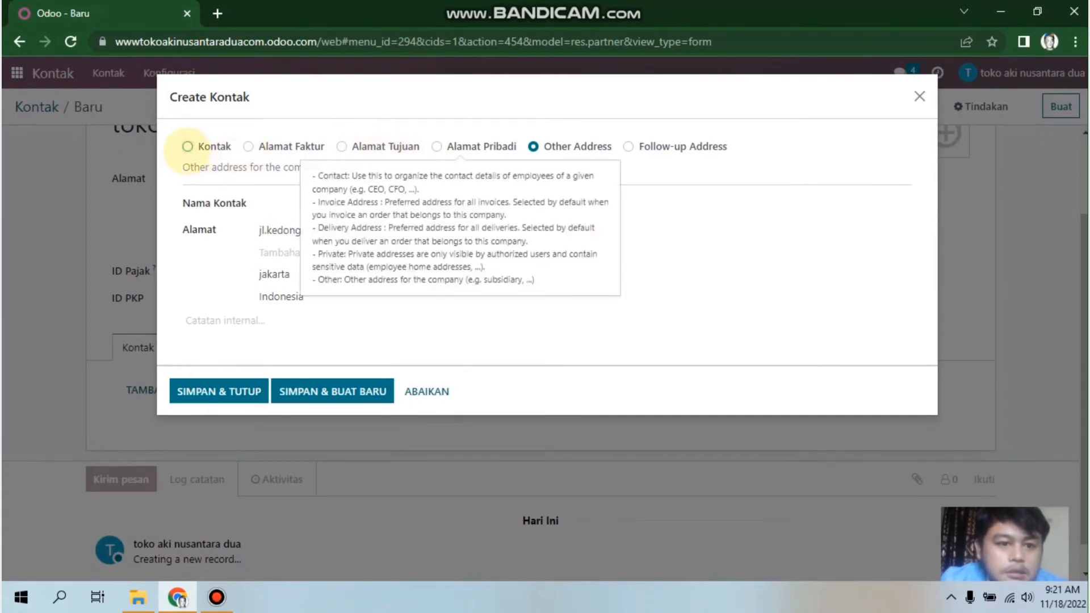
click(188, 146)
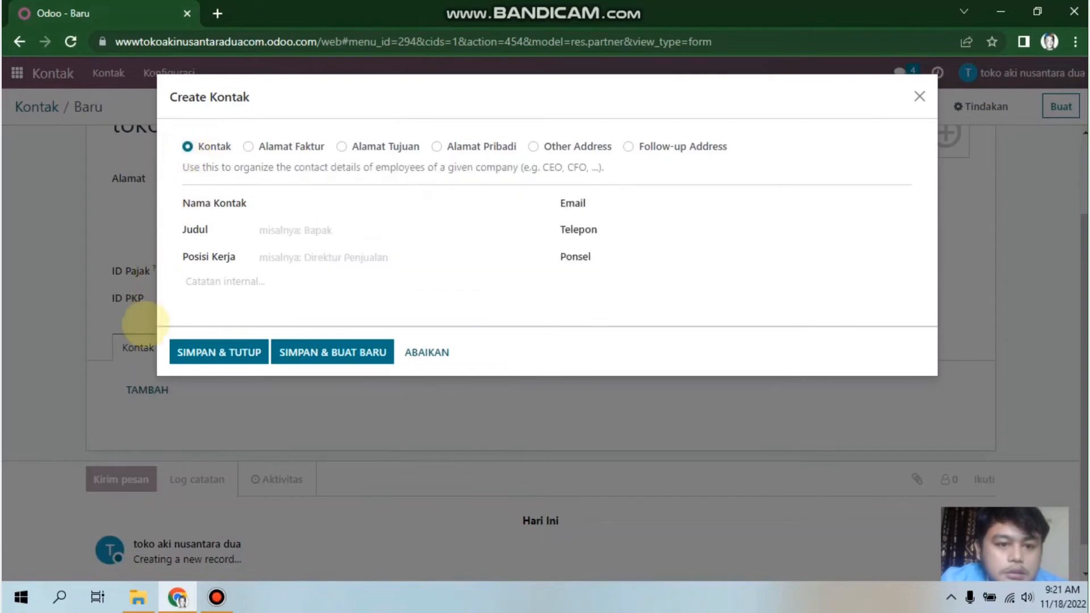
click(288, 205)
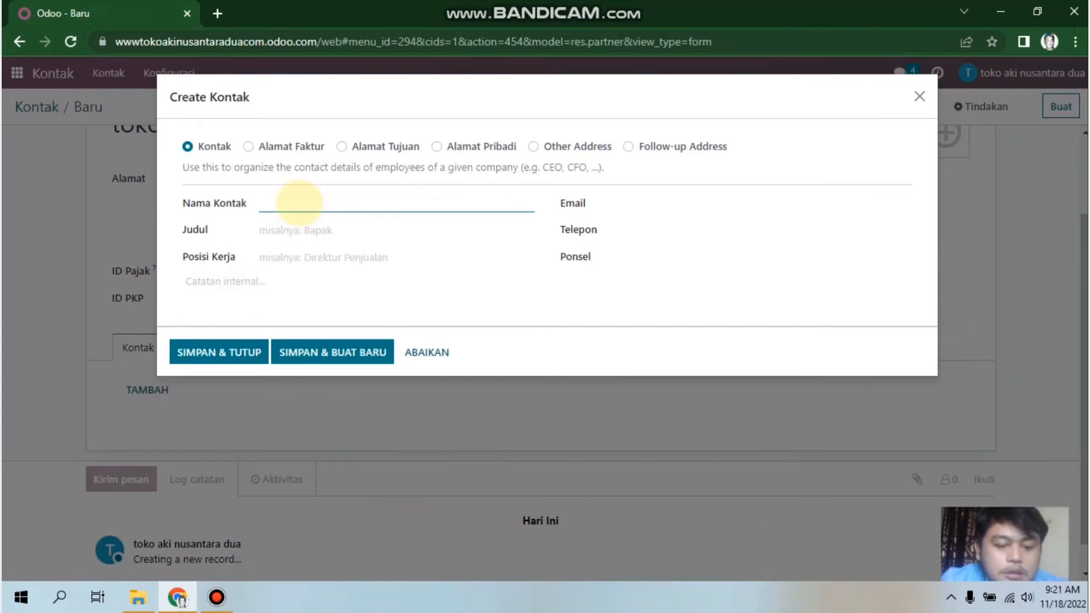
text(cv.)
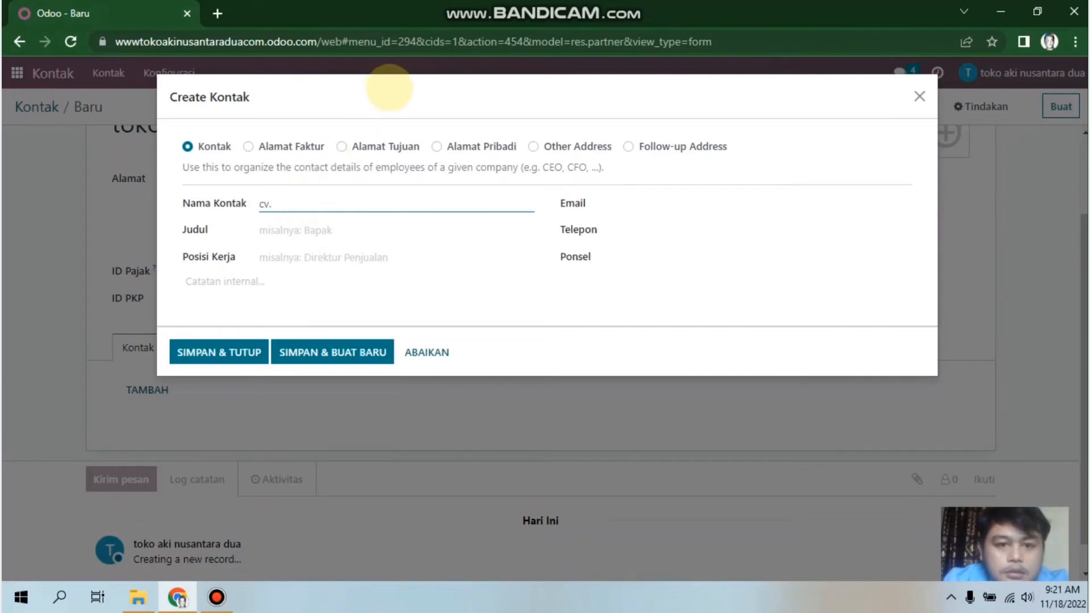
drag(390, 88, 385, 211)
click(393, 205)
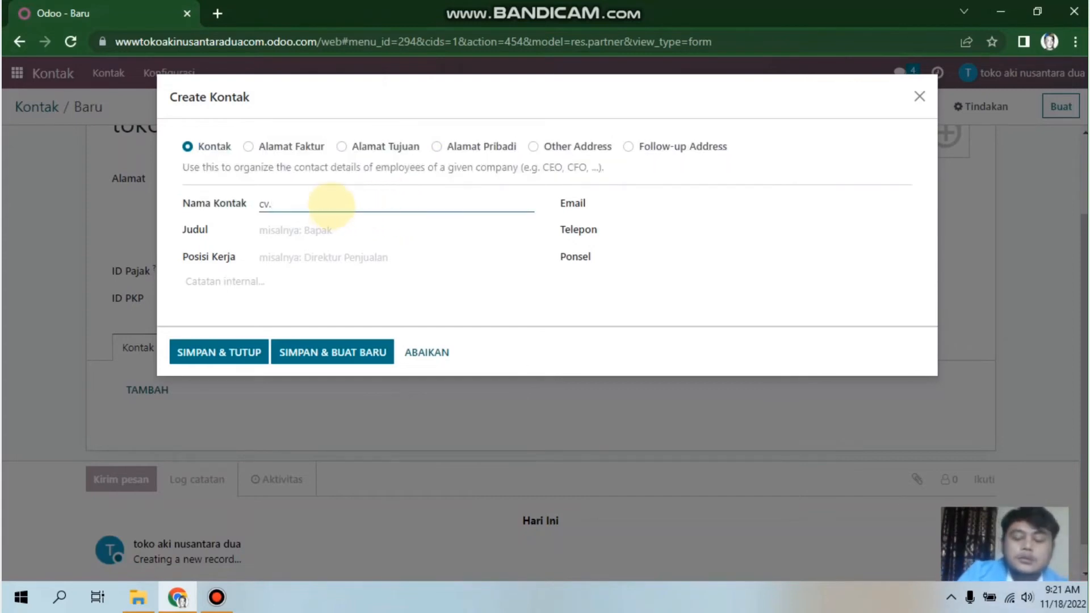
key(BackSpace)
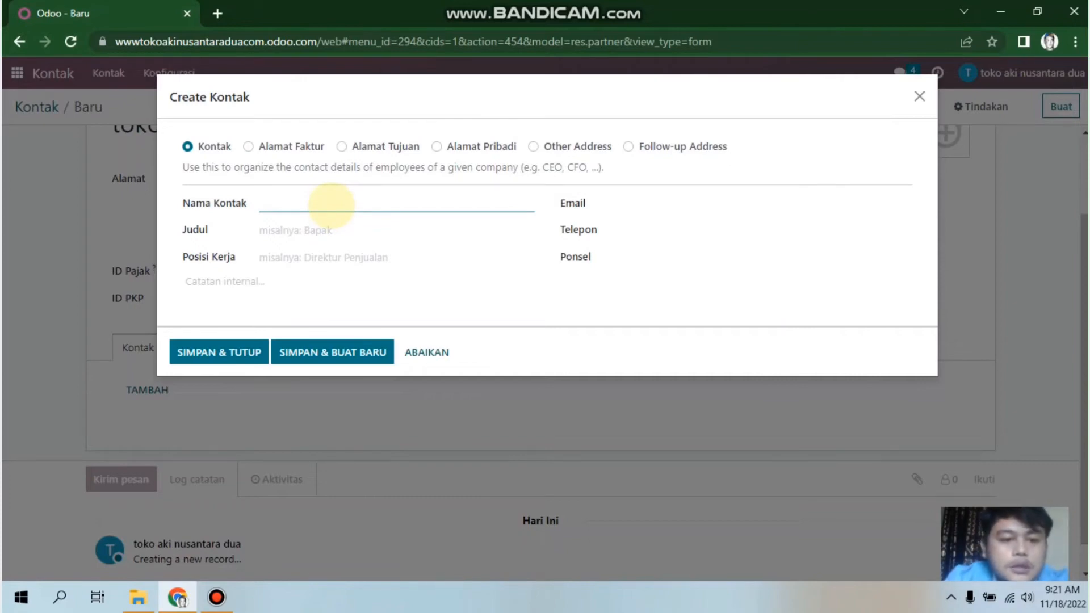
text(ba)
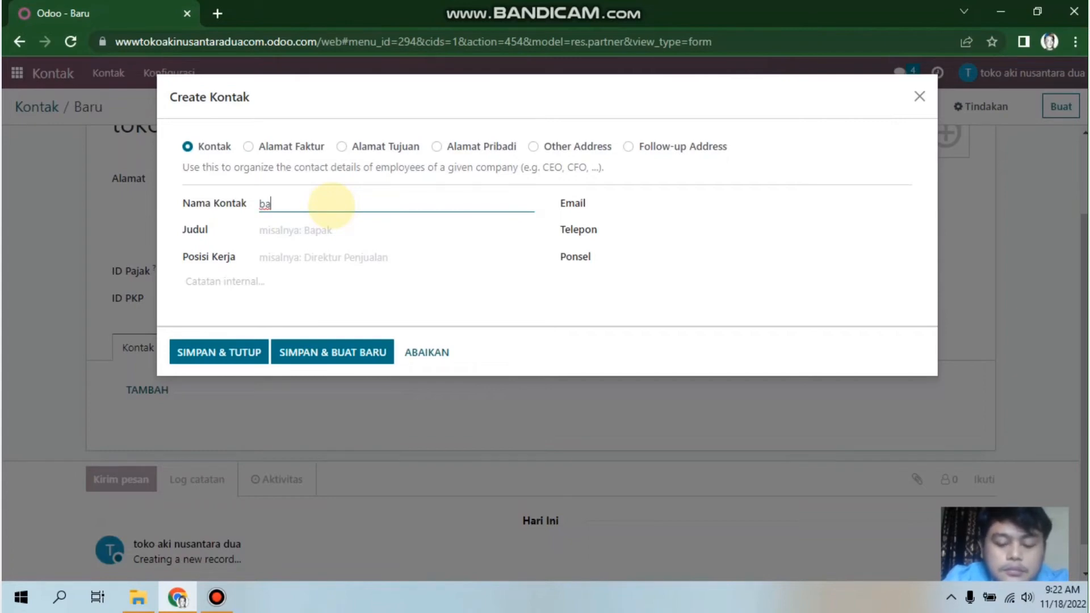
text(pak)
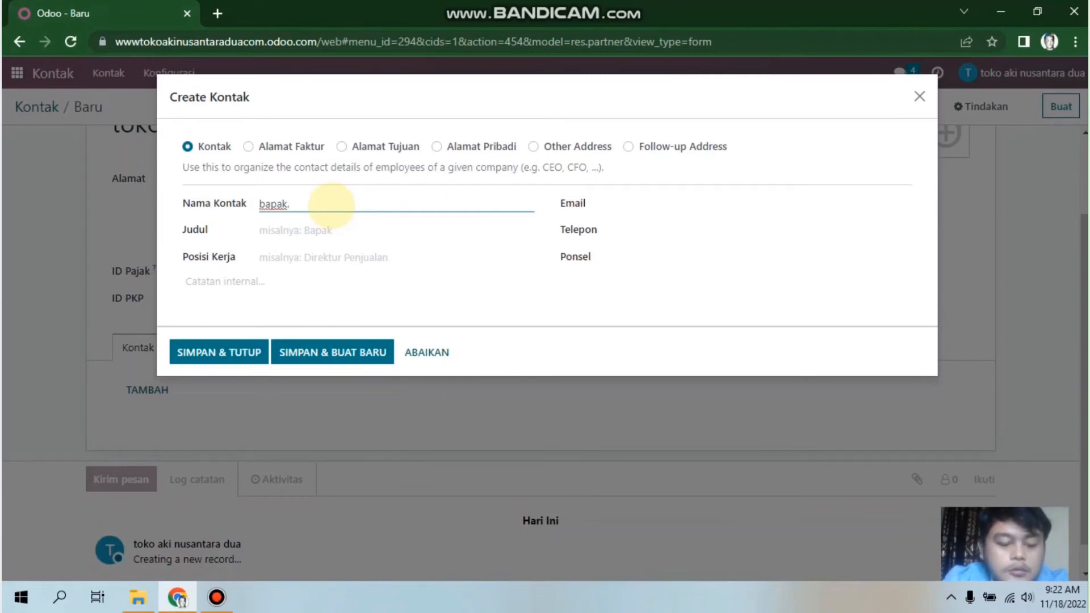
text(.adang)
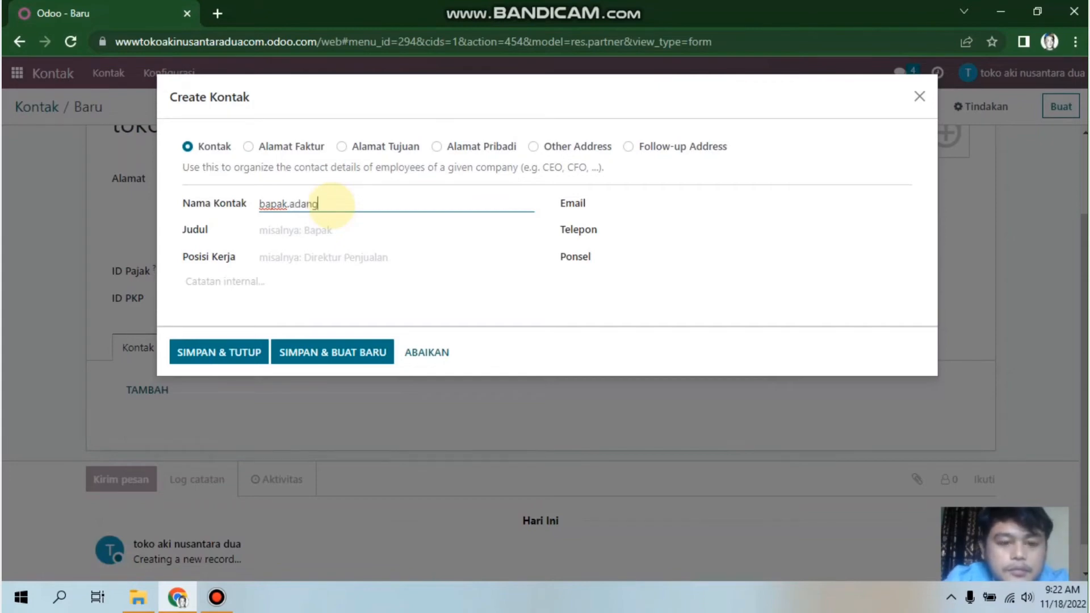
click(318, 230)
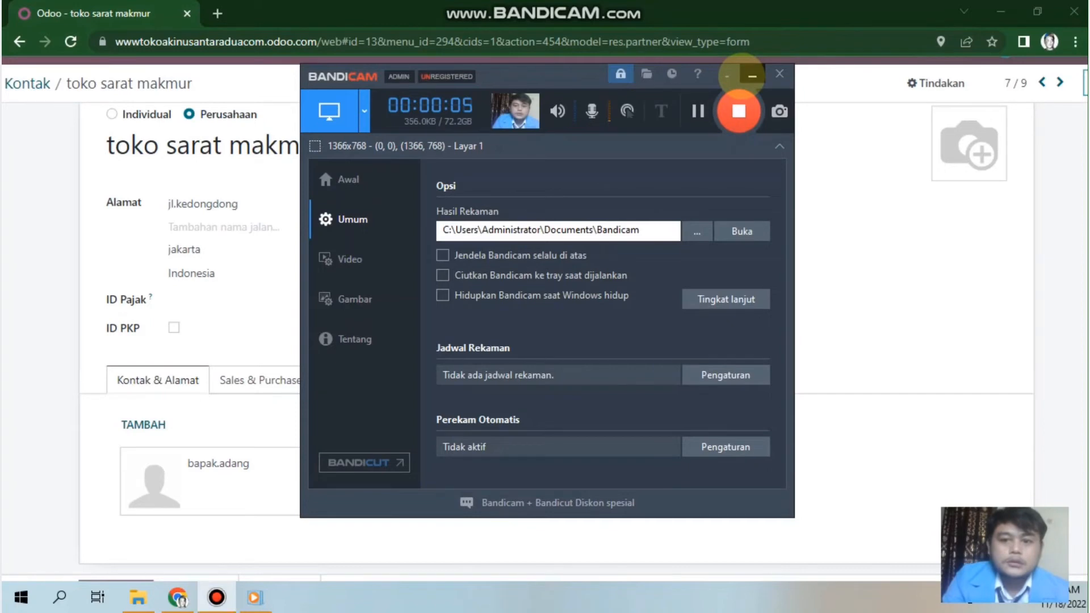
Step: Move the recorder window aside and return to the Odoo apps menu
click(753, 75)
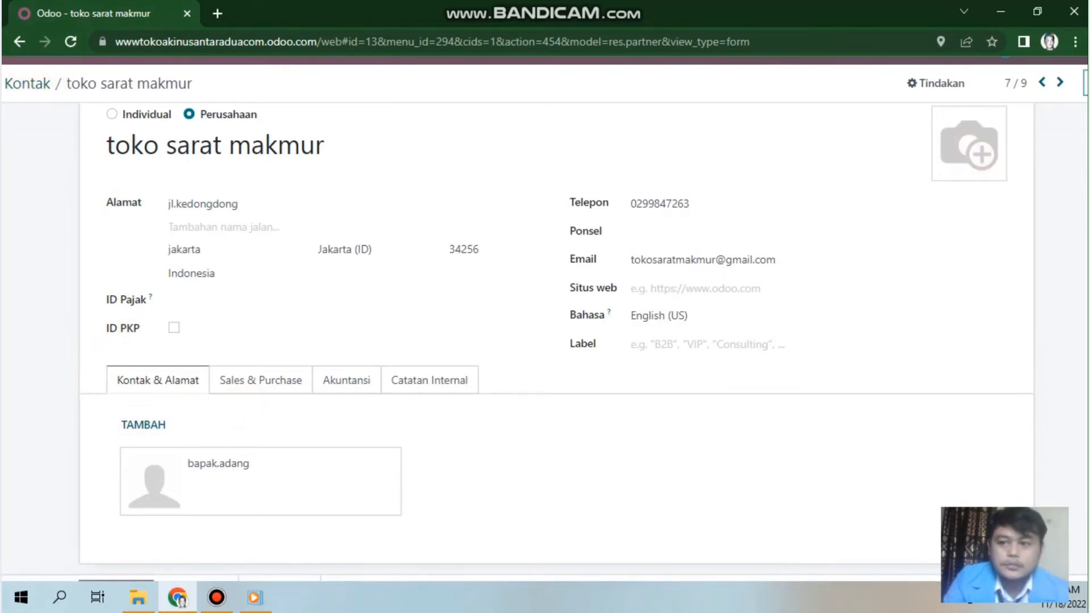
drag(1083, 162, 7, 108)
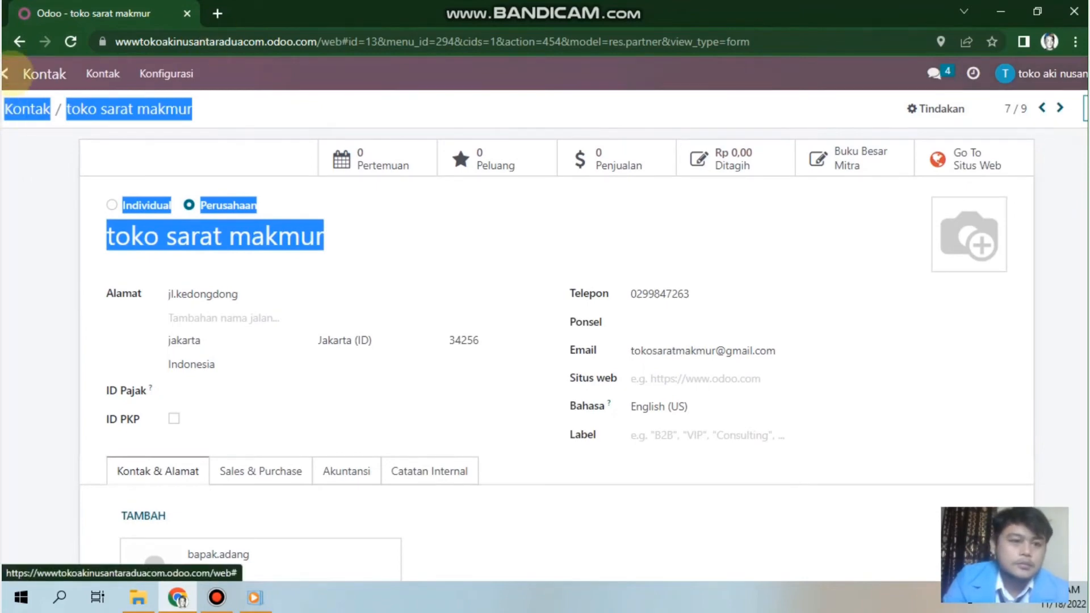
click(7, 73)
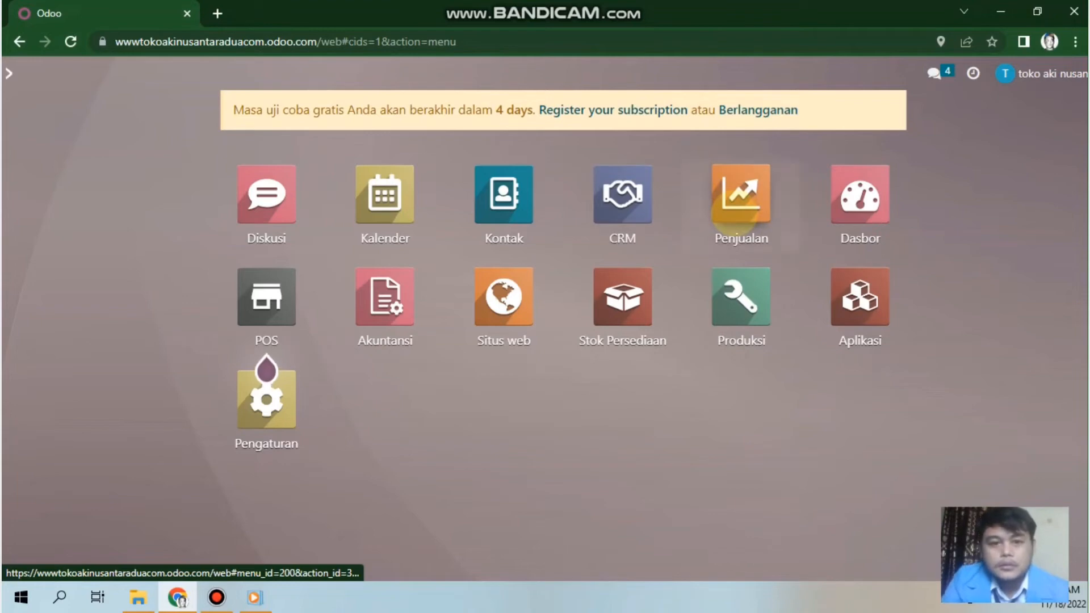
Step: Create a new blank quotation in the Penjualan app and open its customer list
click(734, 213)
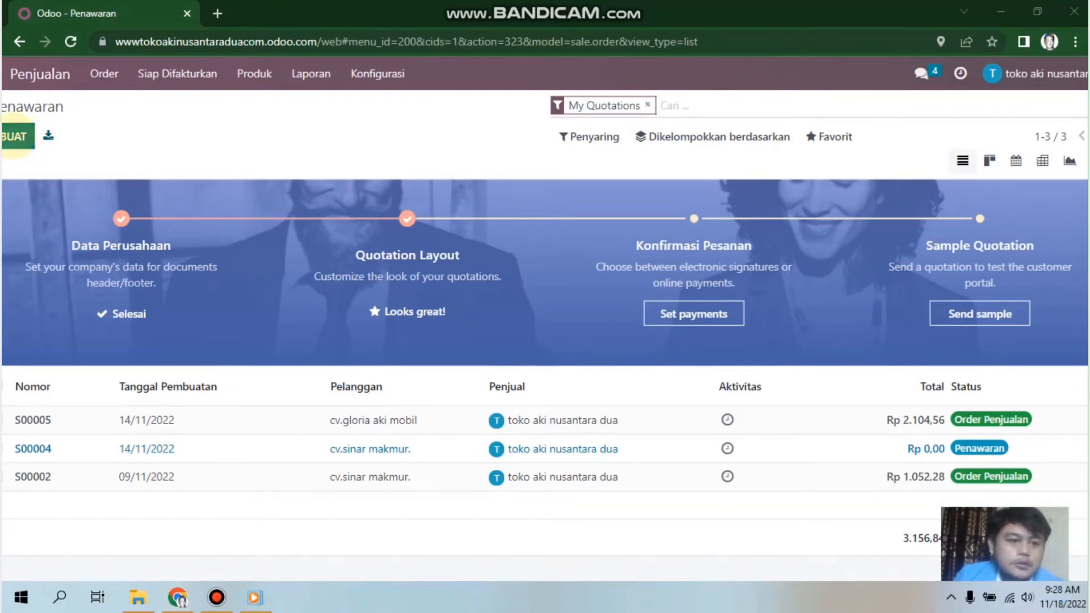
click(15, 137)
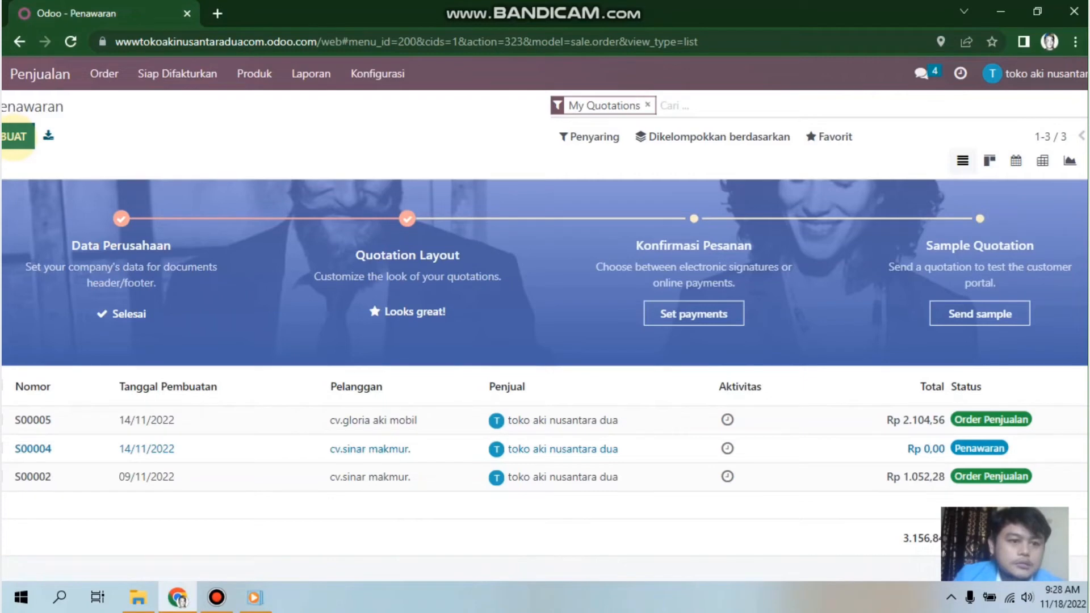
click(15, 137)
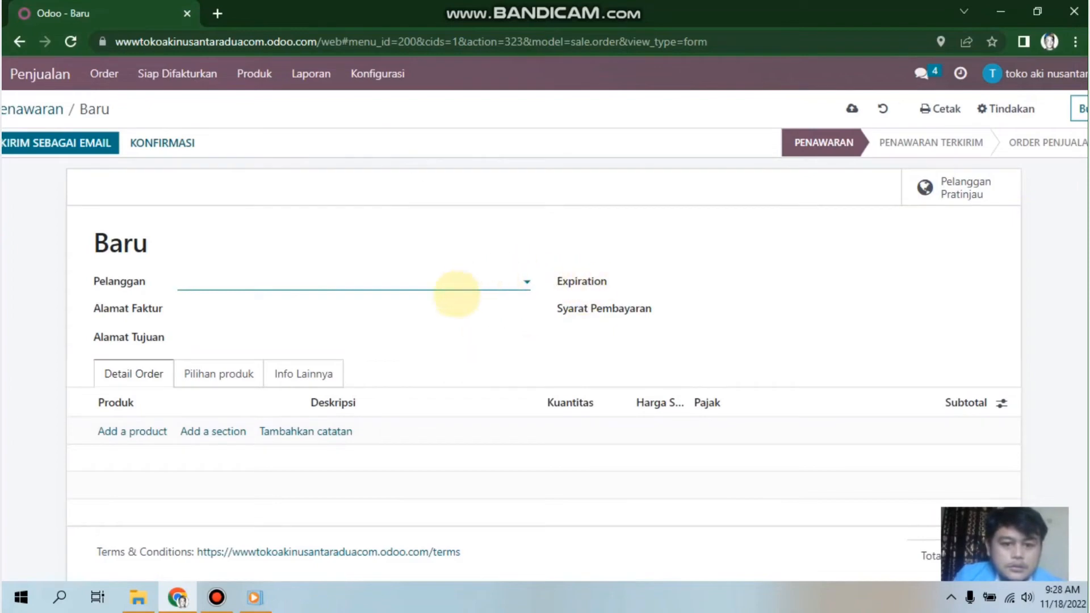
click(380, 278)
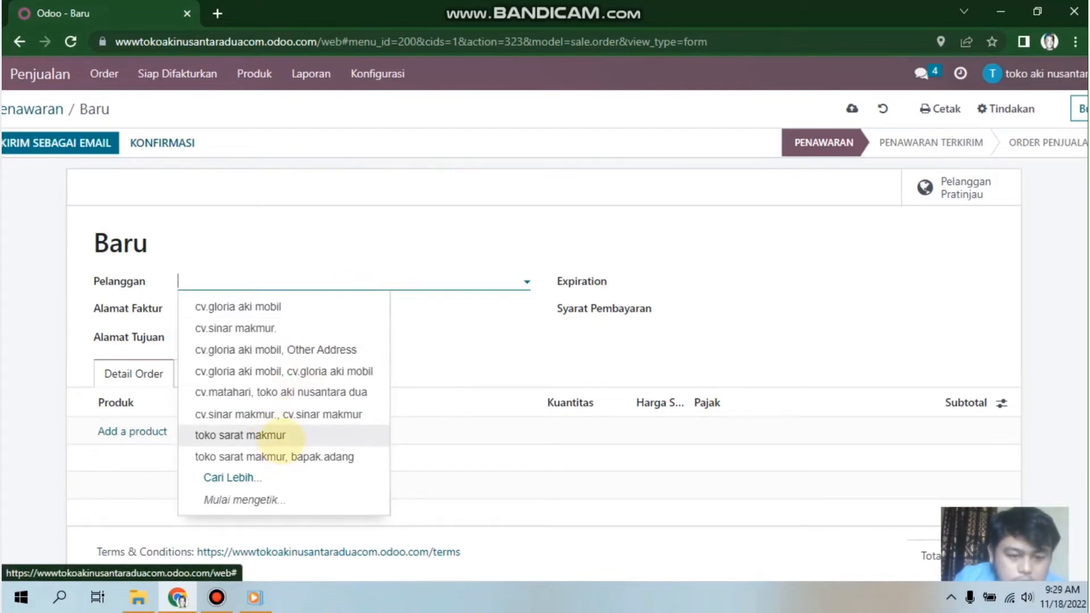
Step: Set customer toko sarat makmur, expiration 18/11/2022 and Kontan payment terms, then add an order line
click(272, 436)
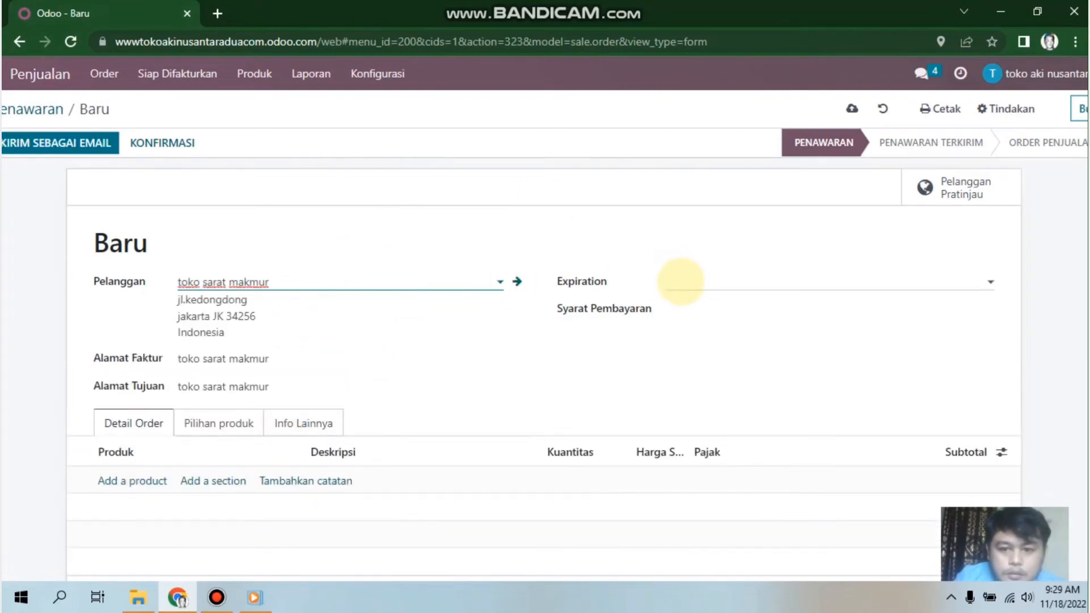
click(681, 282)
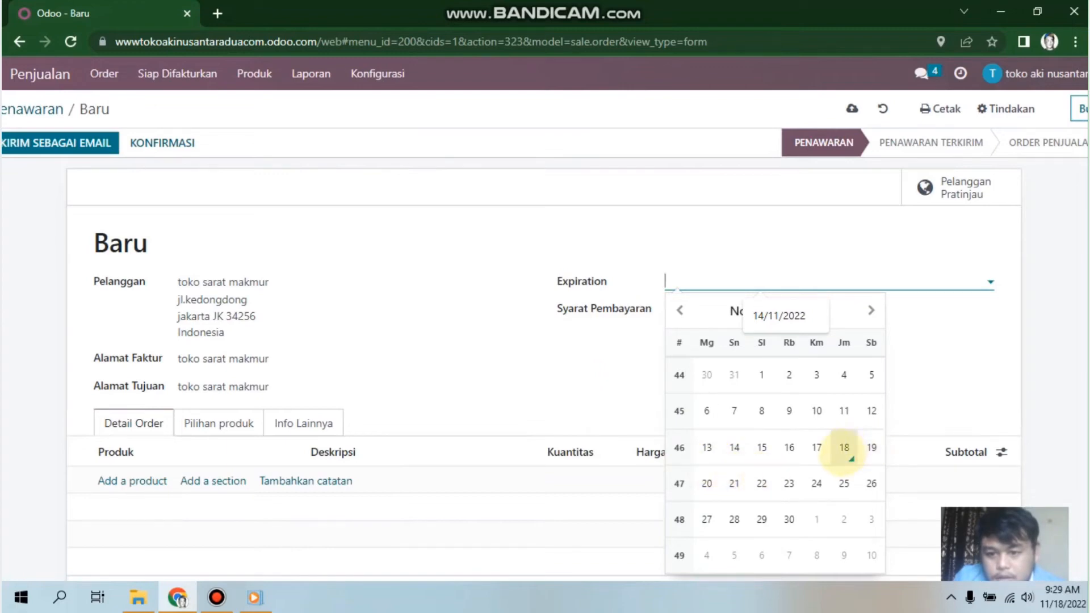
click(845, 448)
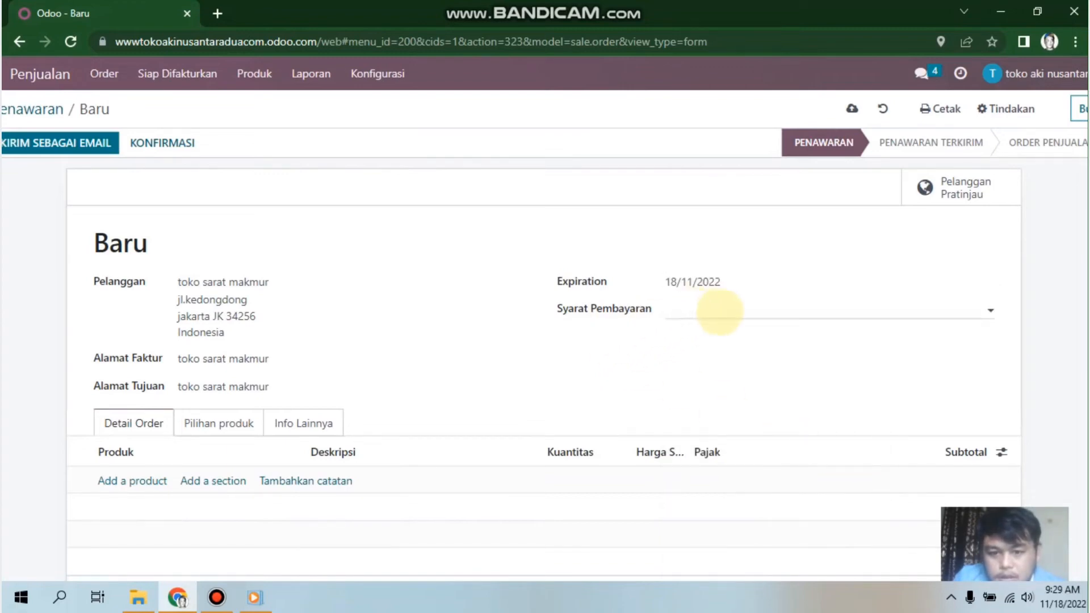
click(717, 311)
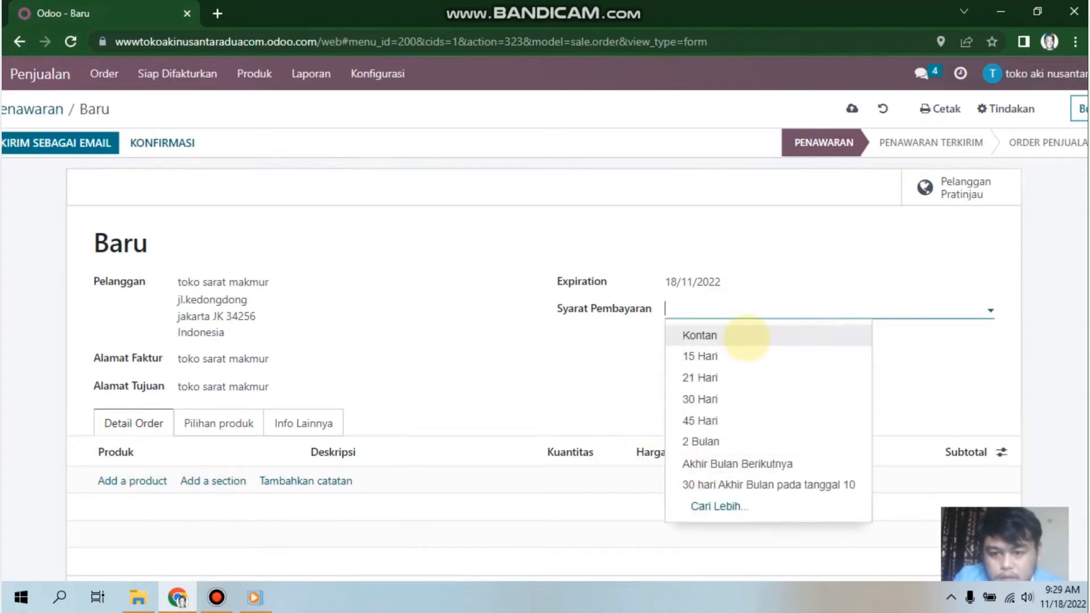
click(749, 338)
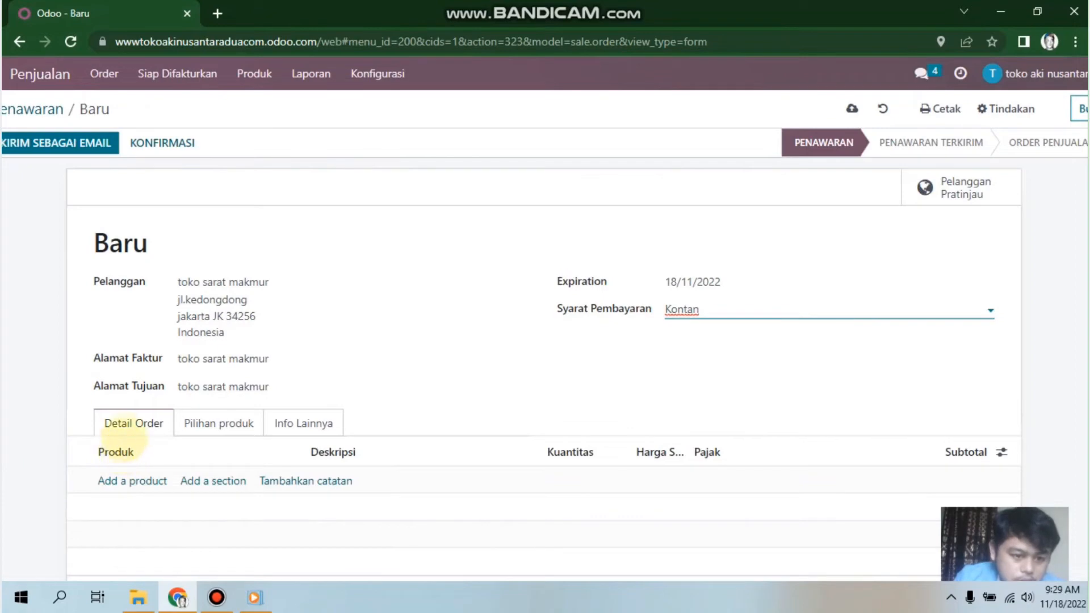
click(127, 481)
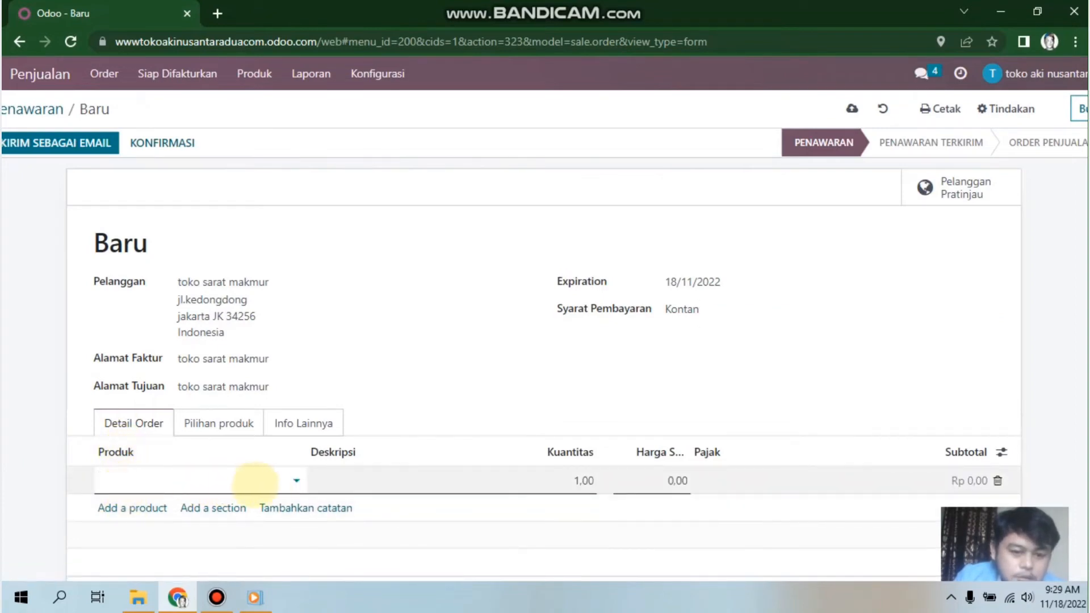
Step: Fill the line with YUASA, quantity 3 and no 11% tax, for a Rp 2.844,00 subtotal
click(296, 481)
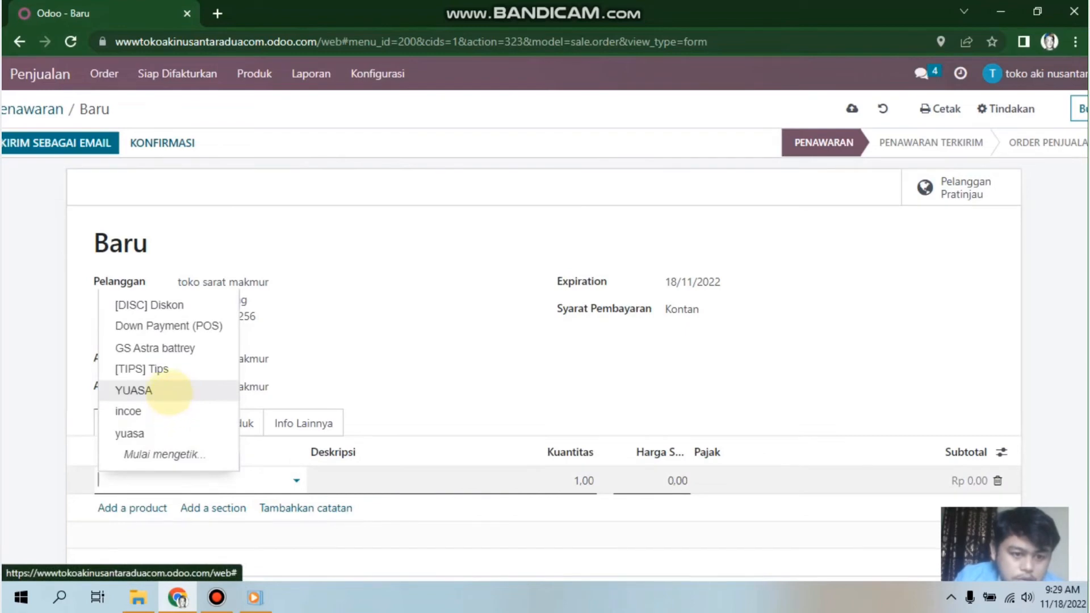
click(169, 390)
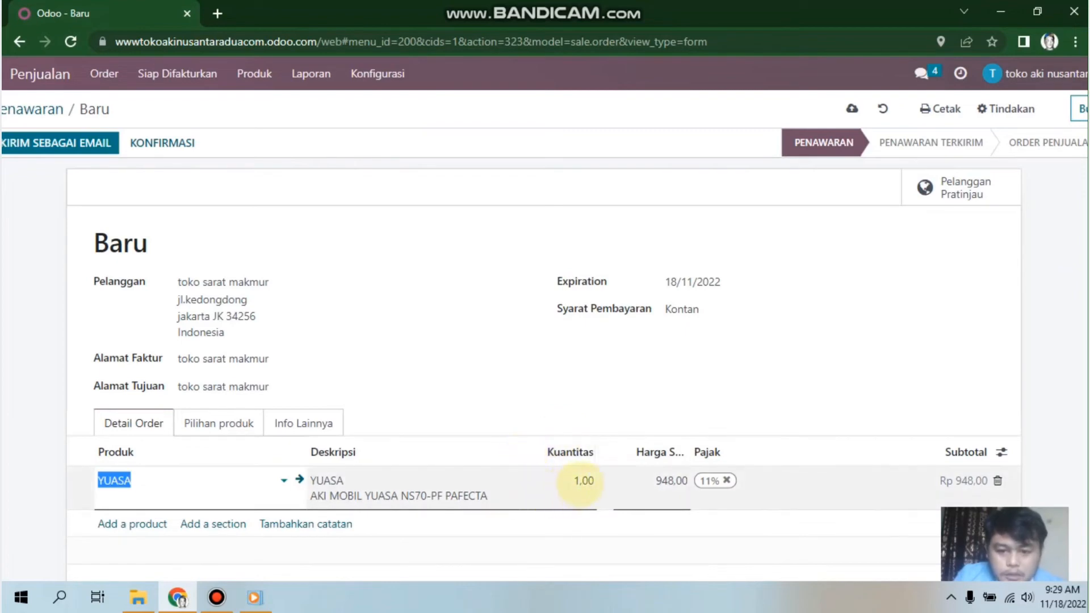
click(580, 480)
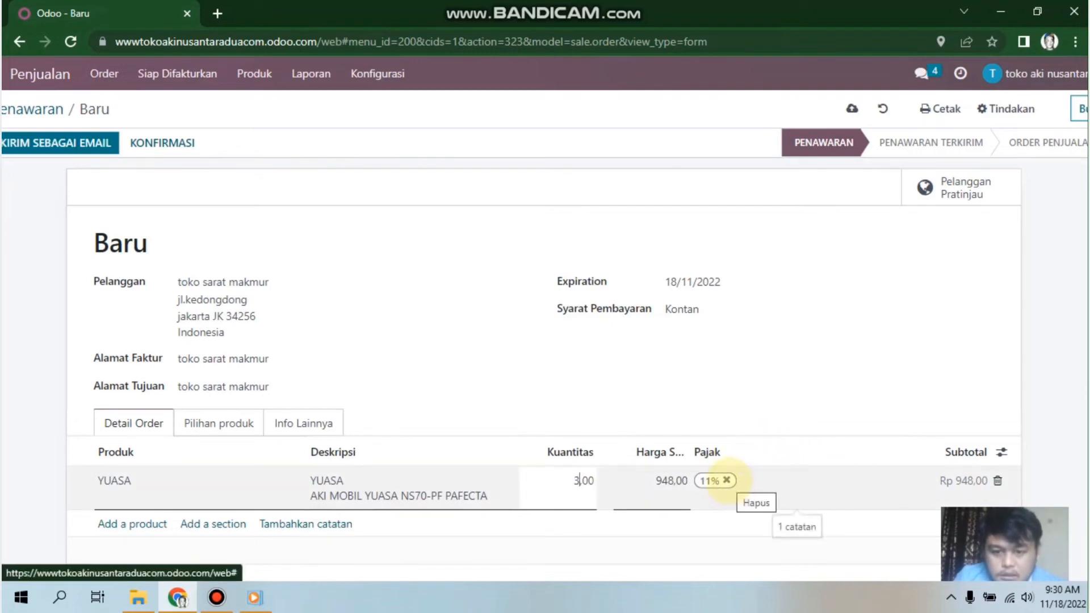
click(731, 481)
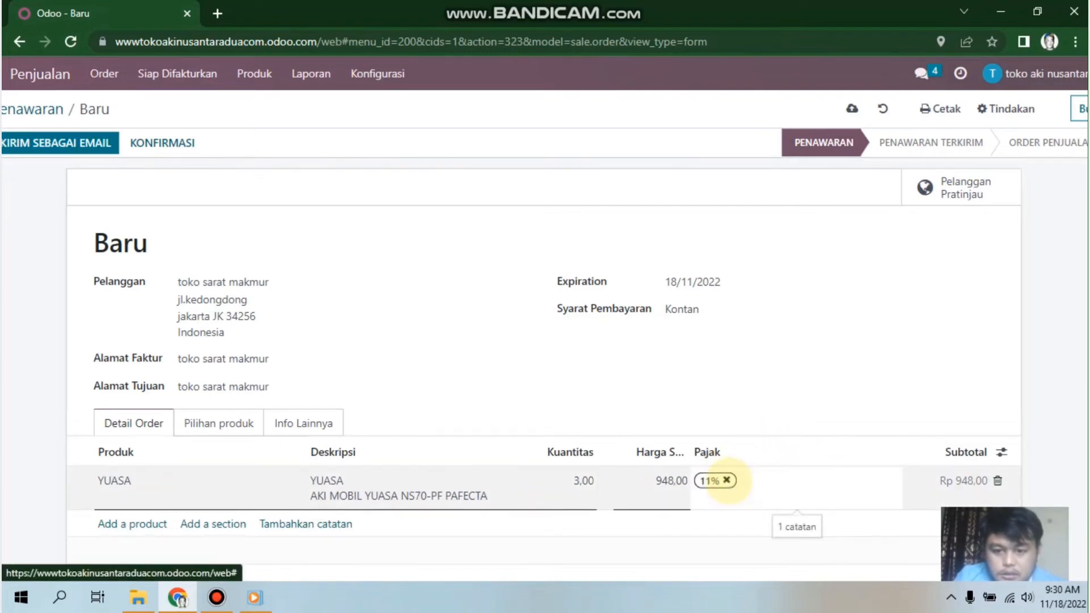
click(727, 481)
click(864, 477)
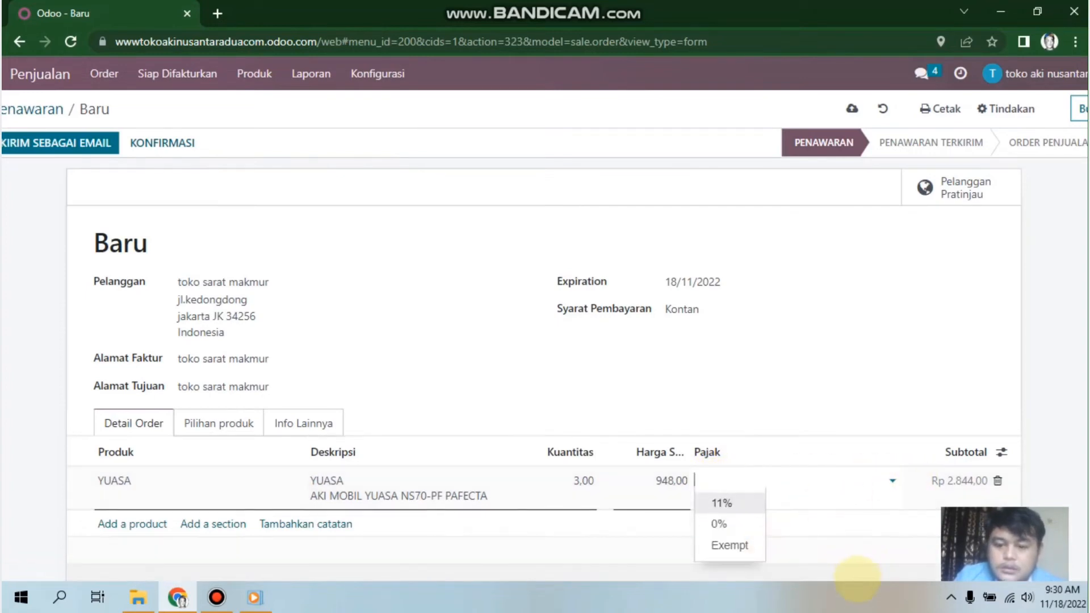
click(855, 597)
drag(1053, 258, 1054, 426)
click(1052, 365)
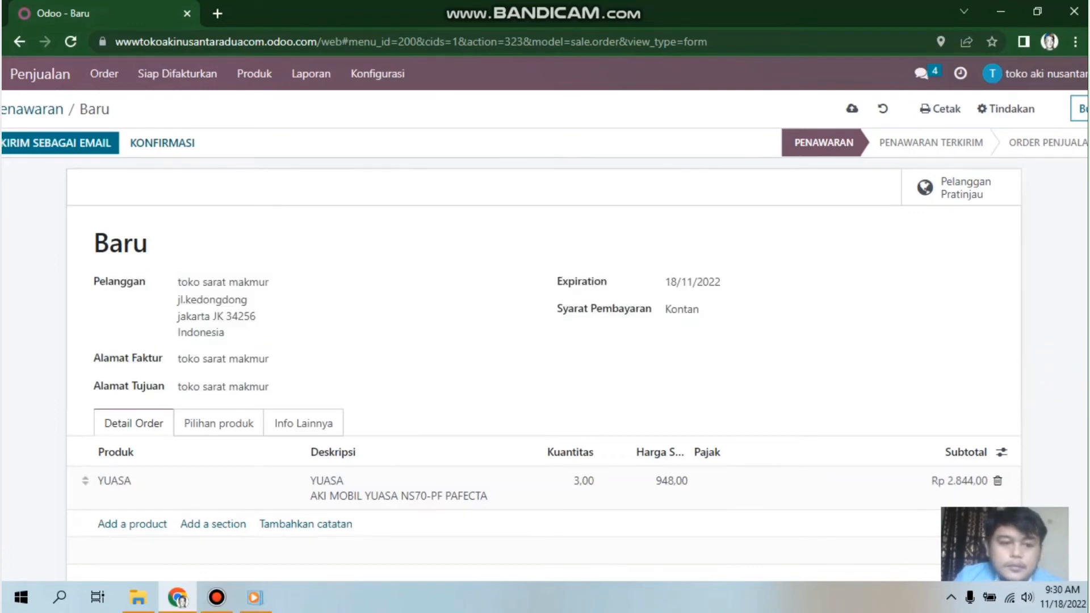
scroll(545, 341, down, 5)
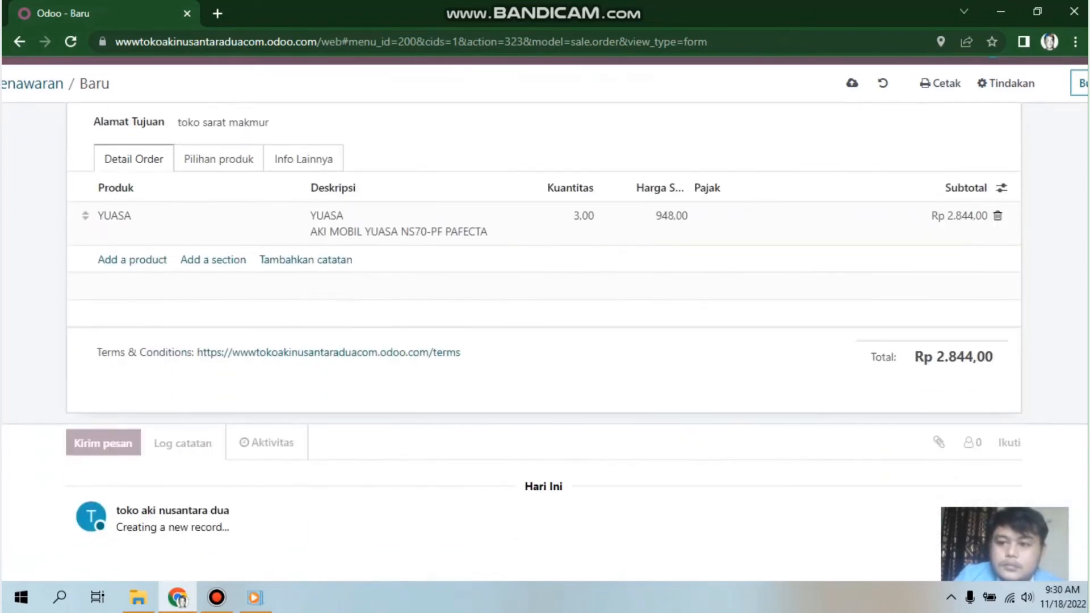
scroll(545, 341, up, 3)
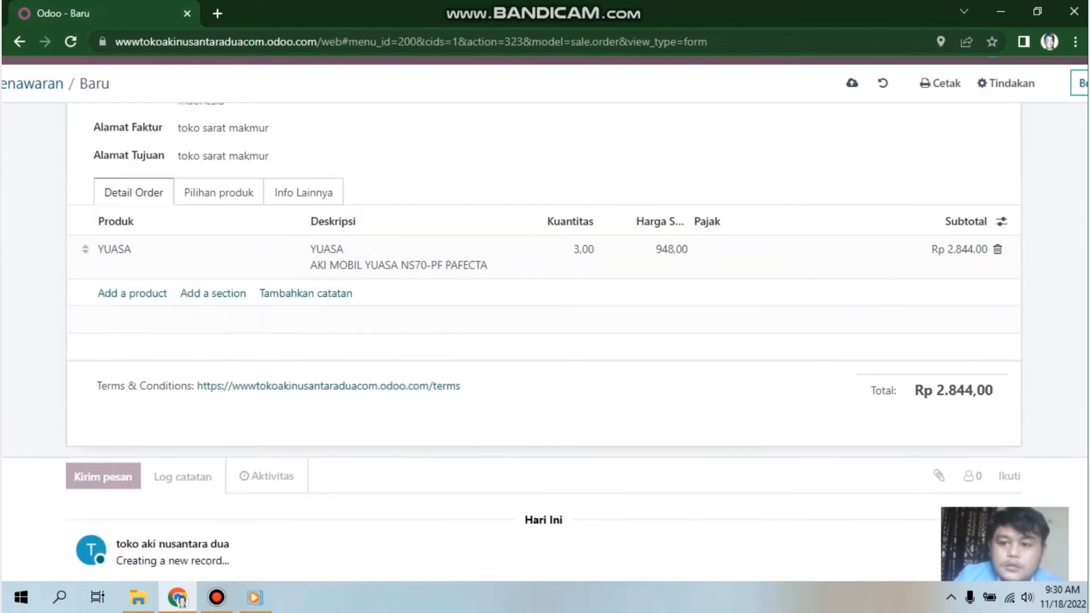
scroll(545, 340, down, 2)
scroll(545, 341, down, 1)
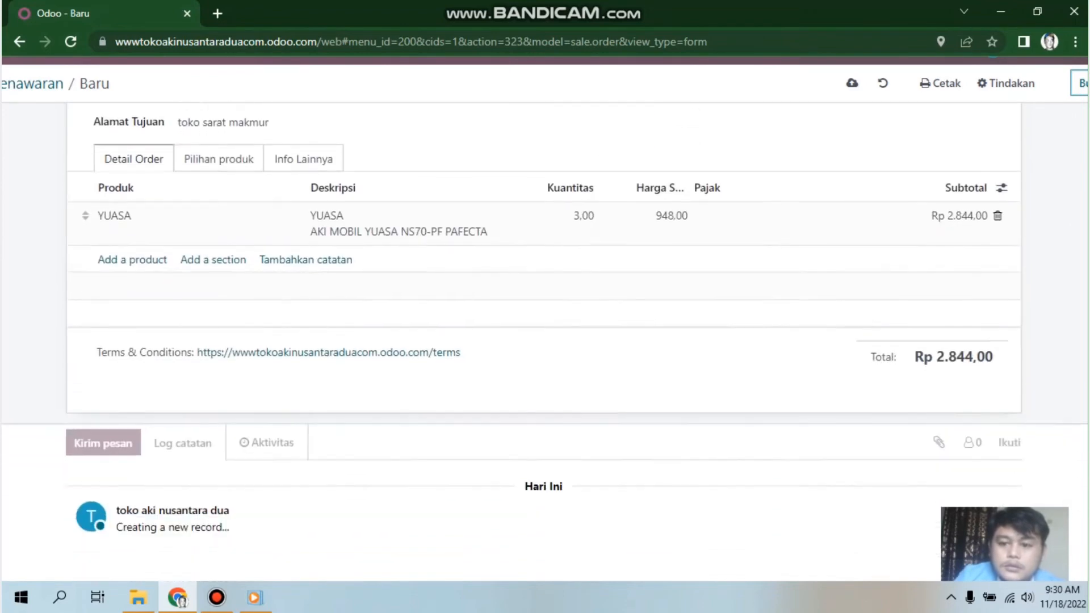
scroll(545, 341, up, 1)
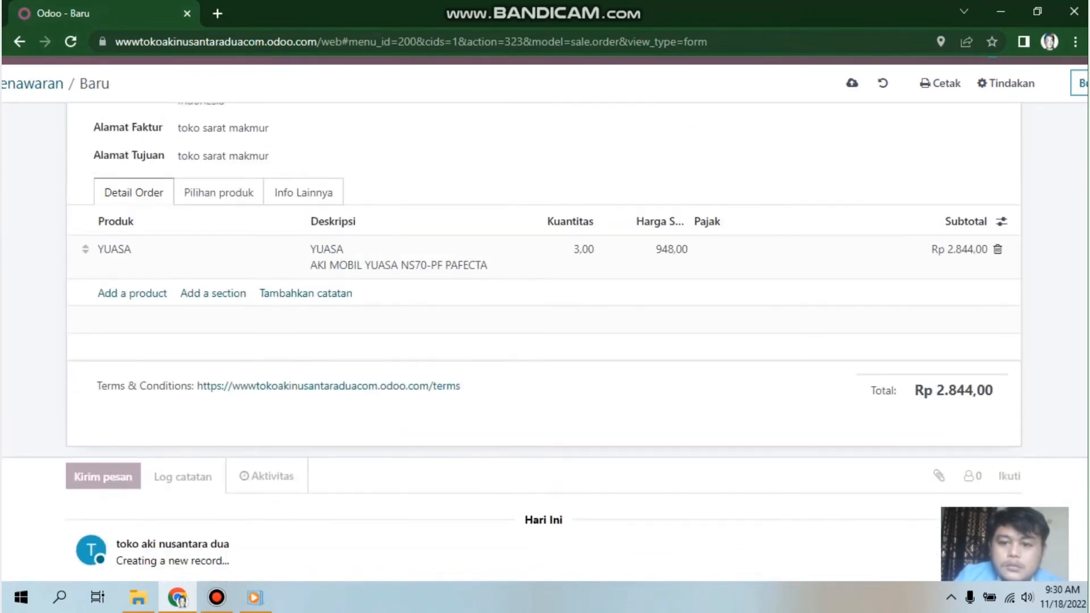
scroll(545, 340, up, 1)
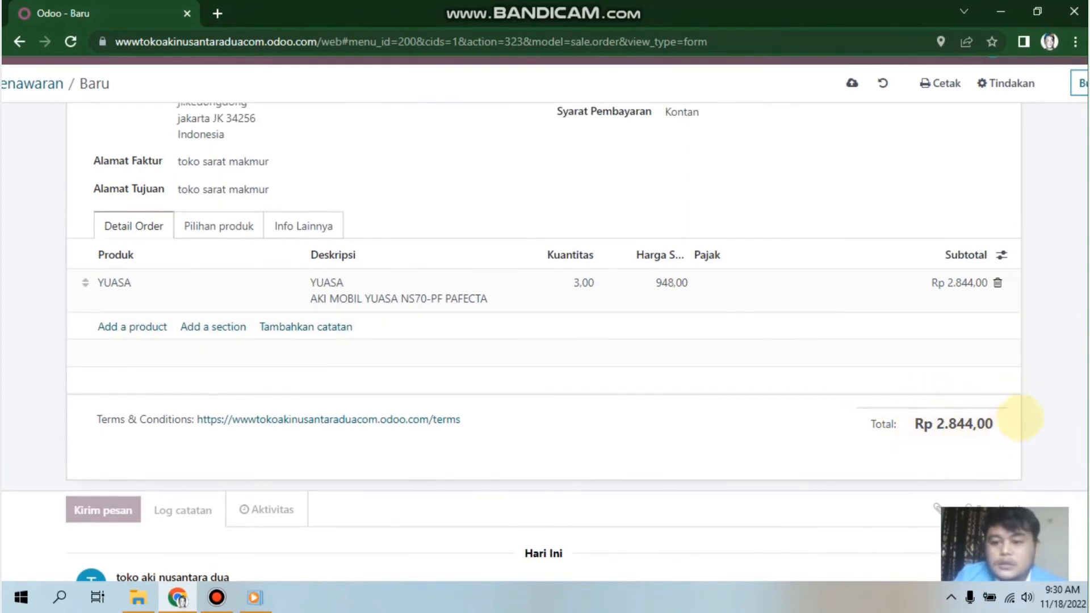
scroll(545, 341, up, 3)
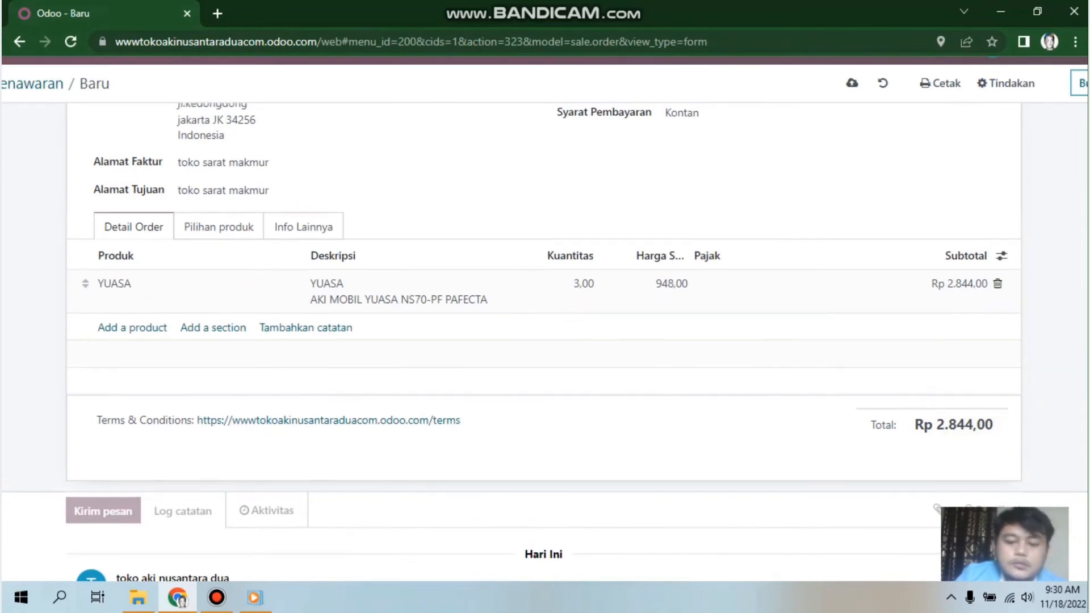
scroll(545, 340, up, 1)
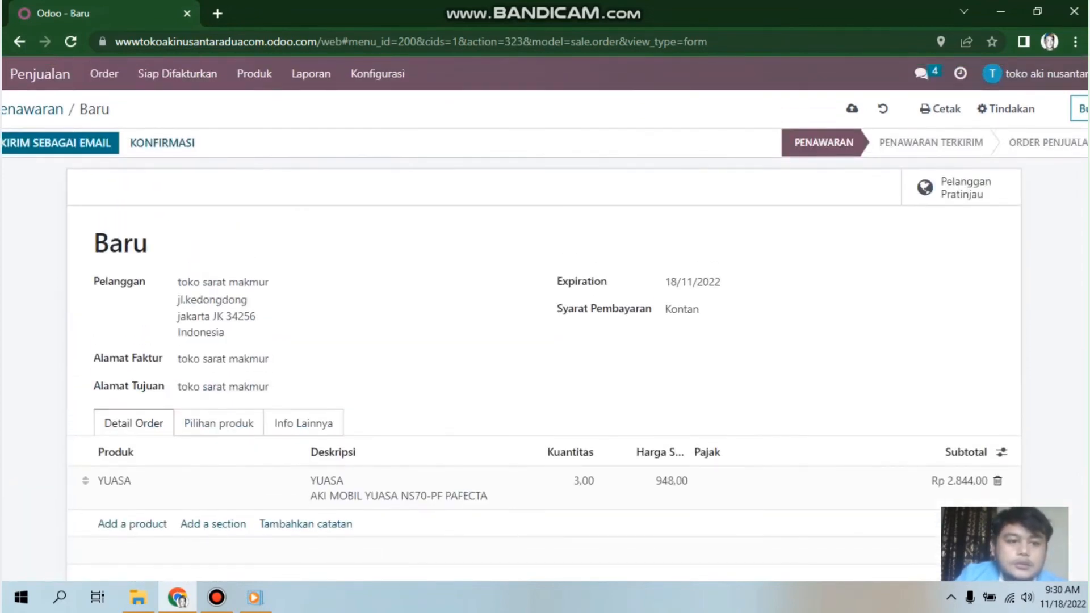
scroll(545, 341, down, 4)
scroll(434, 369, up, 4)
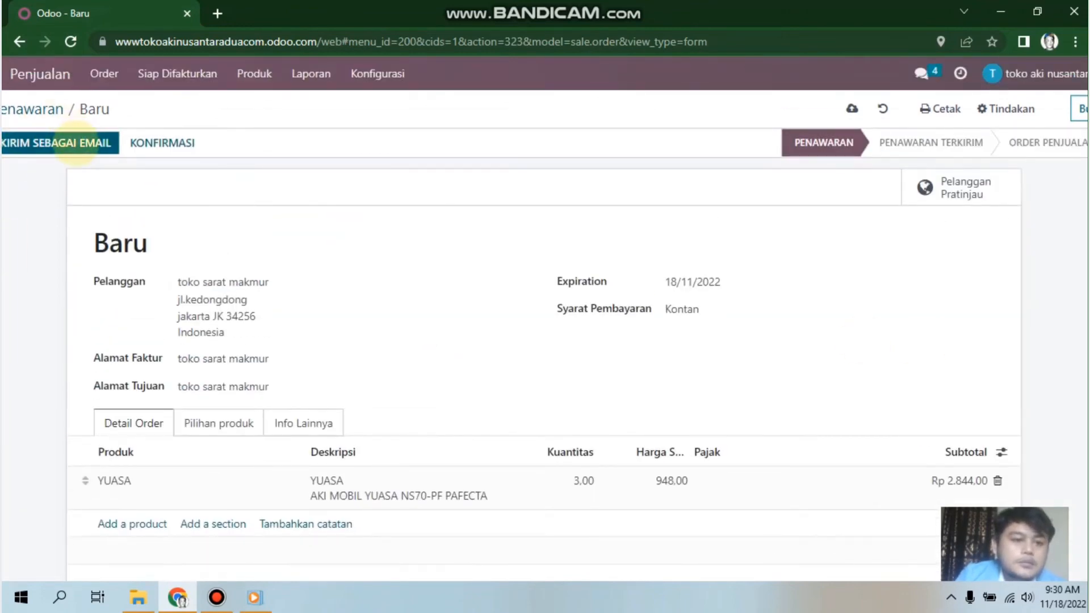
click(76, 143)
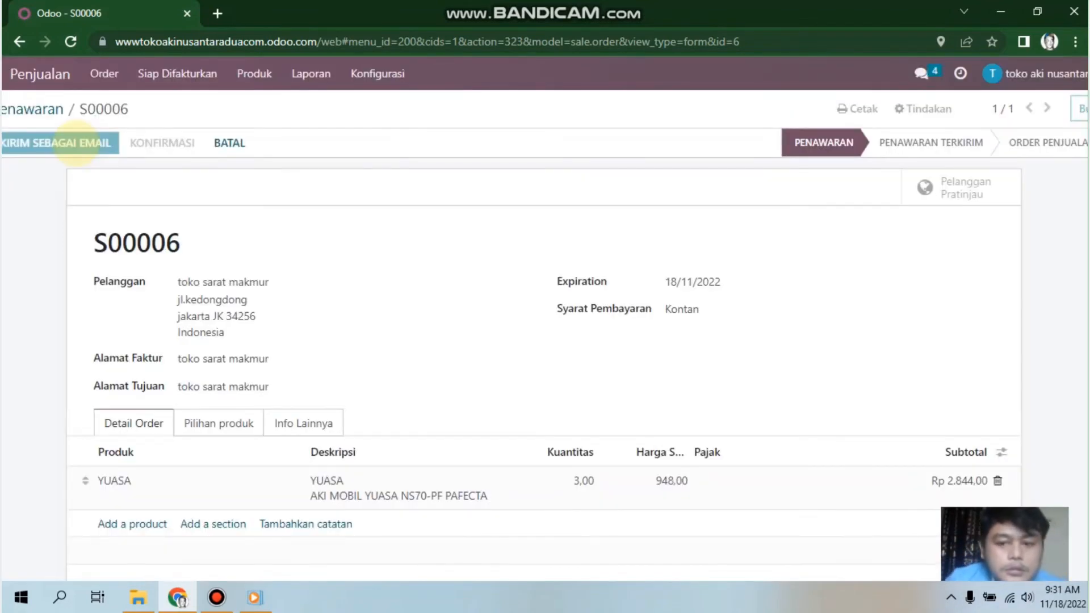
Step: Email quotation S00006 to the customer with S00006.pdf attached
click(74, 143)
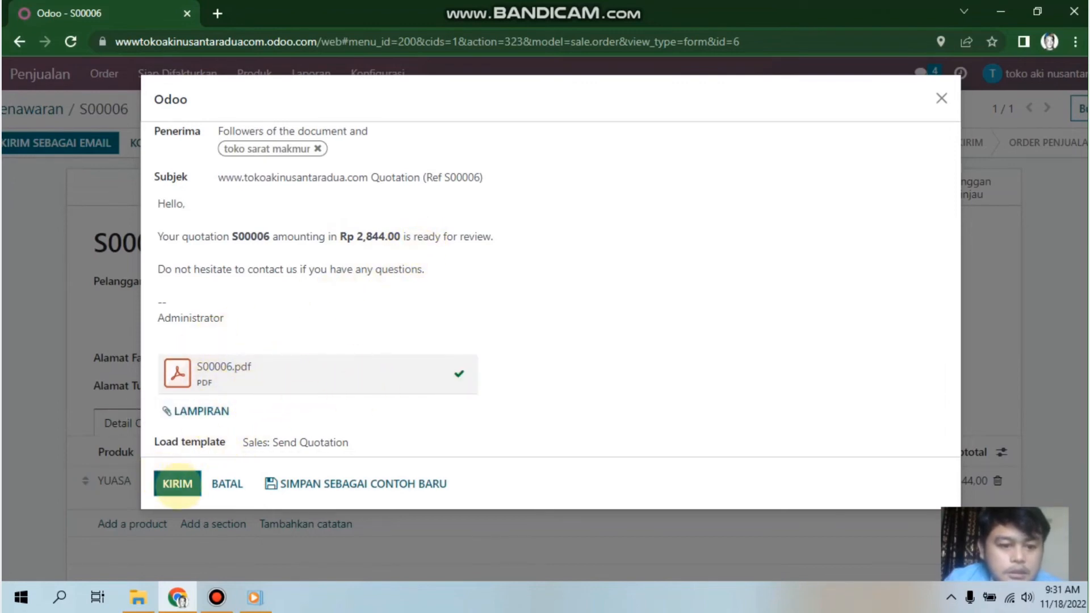
click(178, 484)
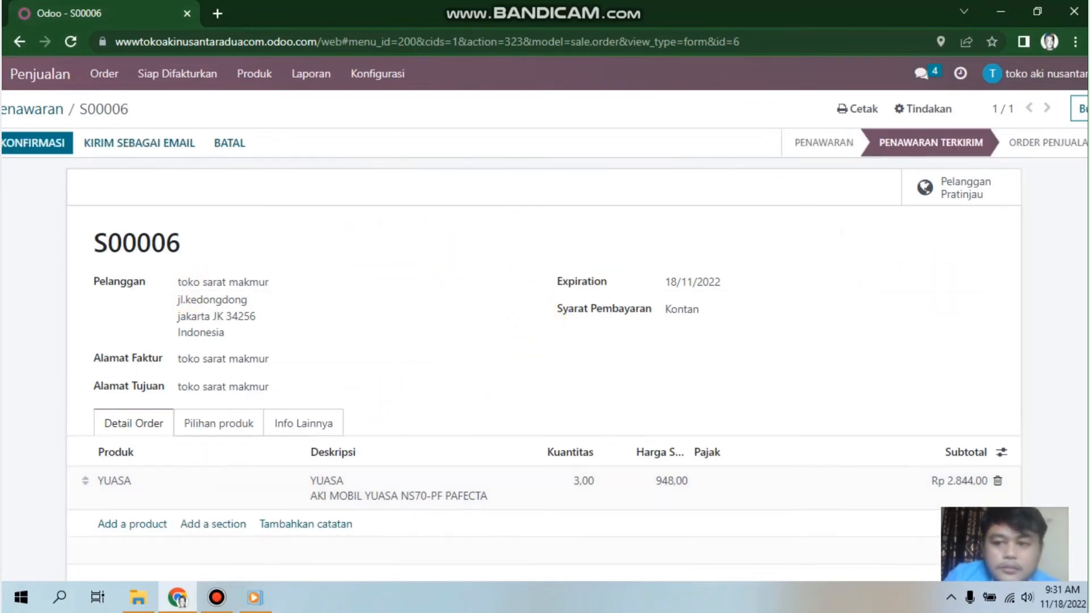
Step: Confirm quotation S00006 as a sales order, creating one delivery
scroll(545, 322, down, 1)
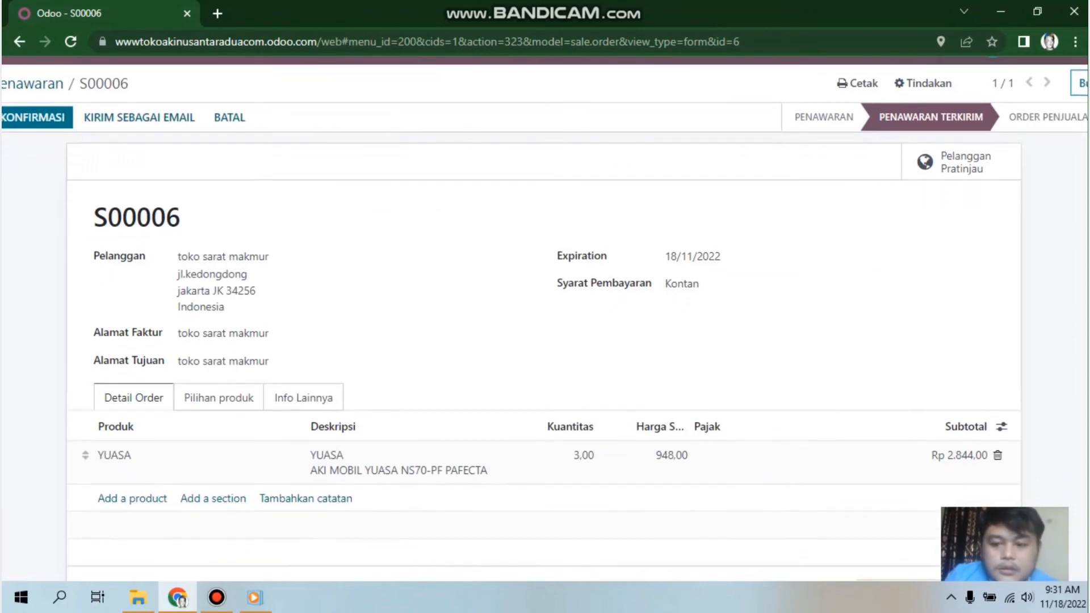
scroll(545, 313, up, 1)
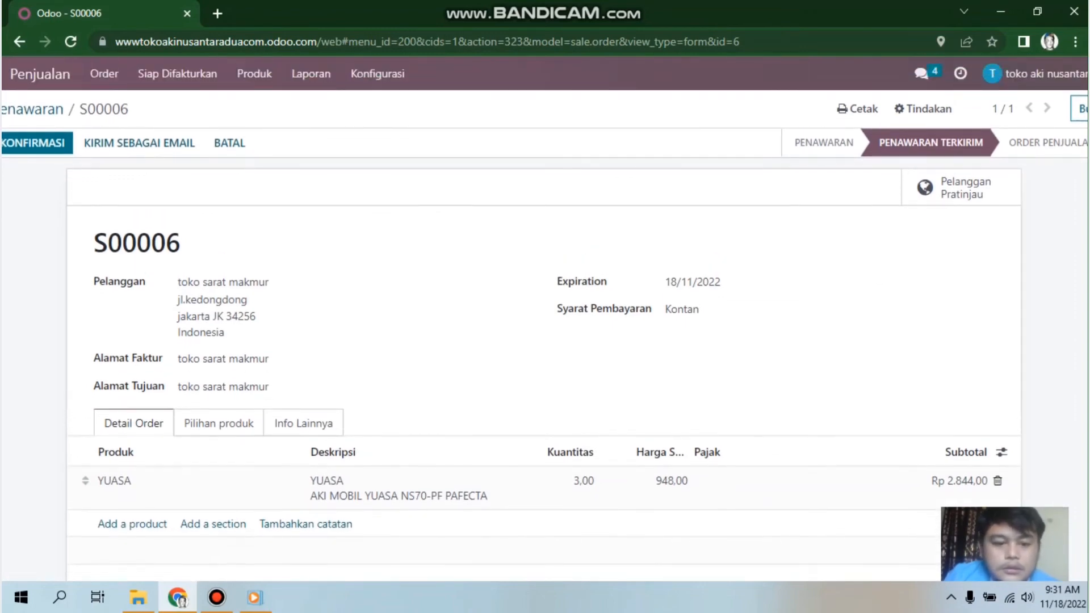
scroll(545, 320, down, 1)
scroll(545, 318, up, 1)
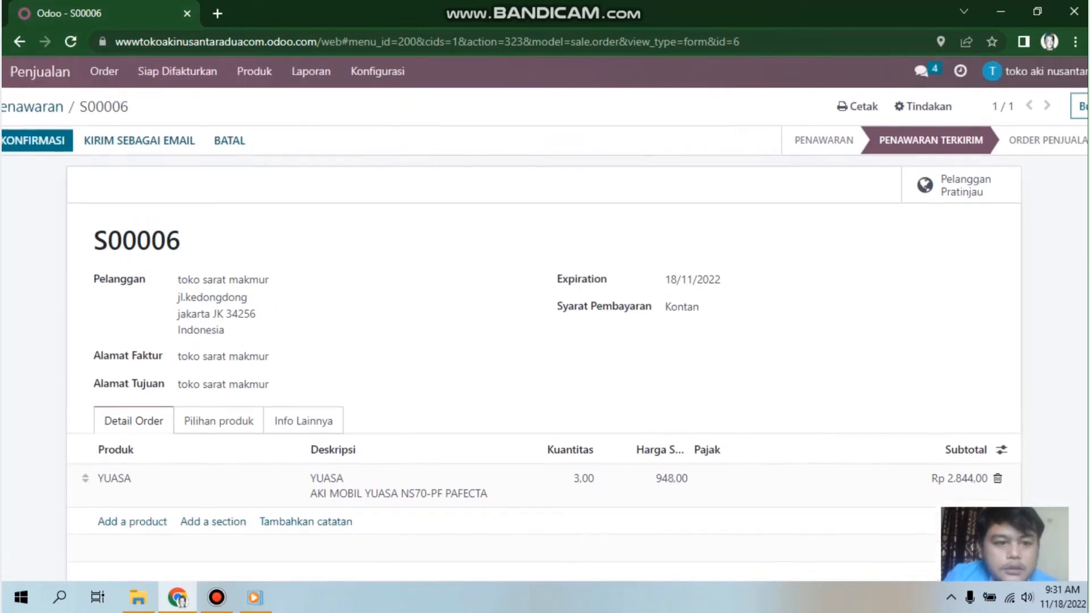
scroll(545, 313, down, 1)
scroll(545, 314, up, 1)
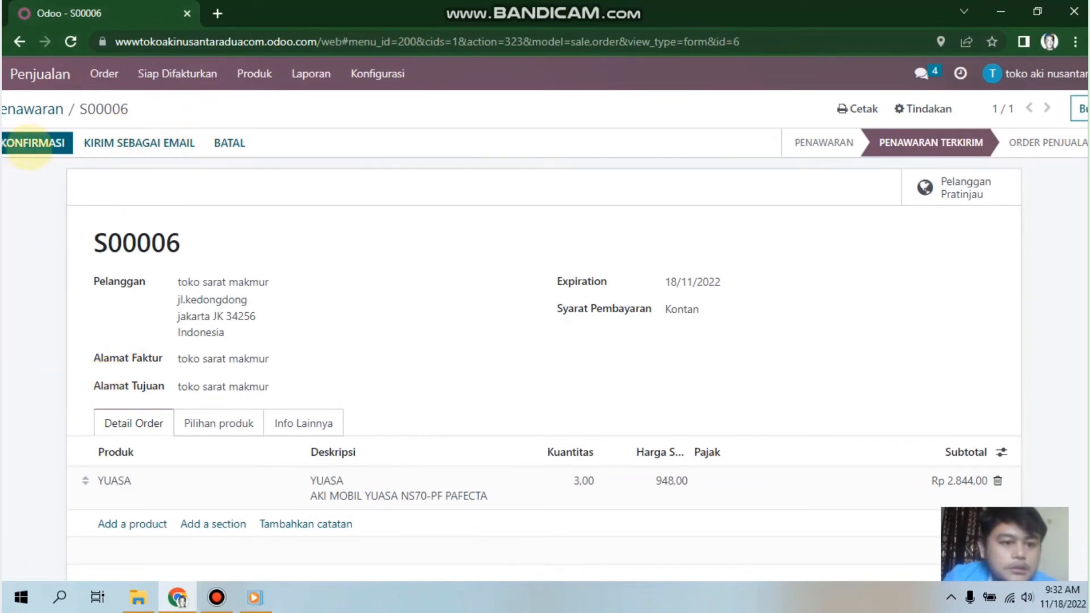
click(30, 145)
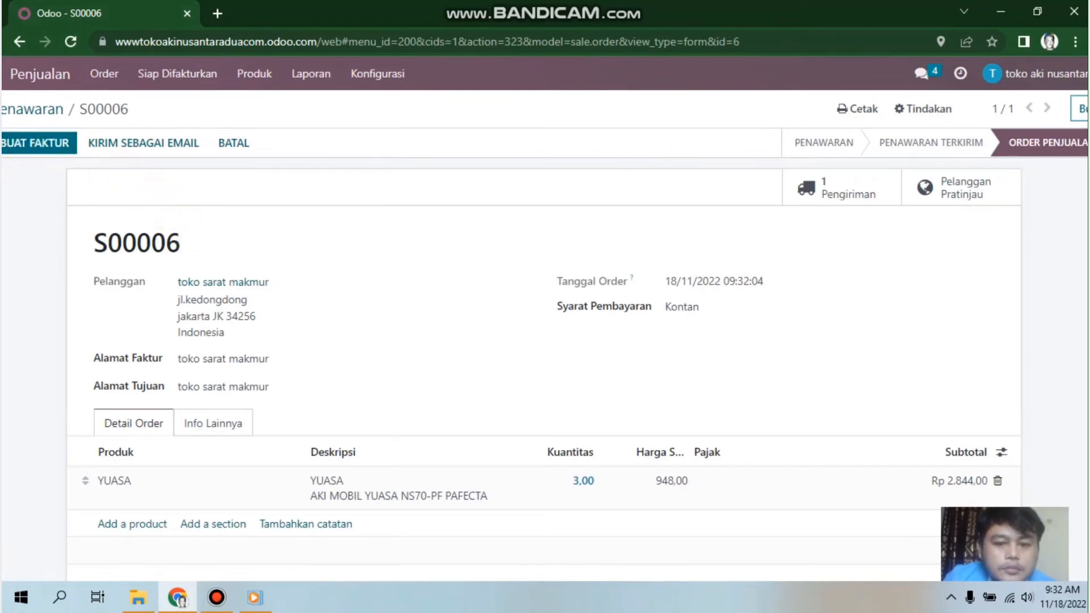
scroll(545, 350, down, 1)
scroll(545, 350, down, 8)
scroll(545, 355, up, 9)
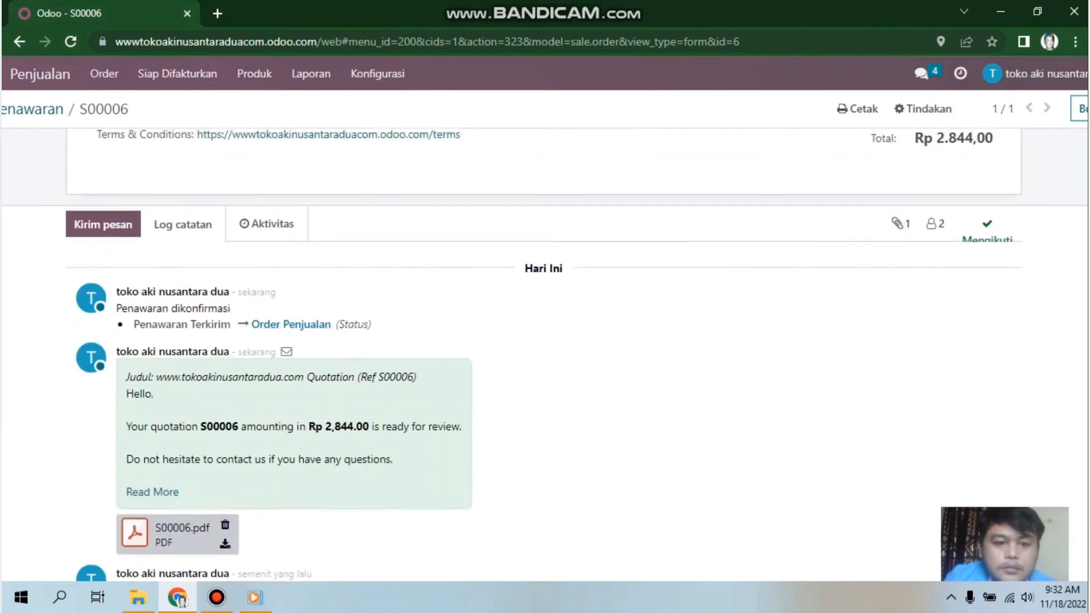
scroll(546, 350, down, 1)
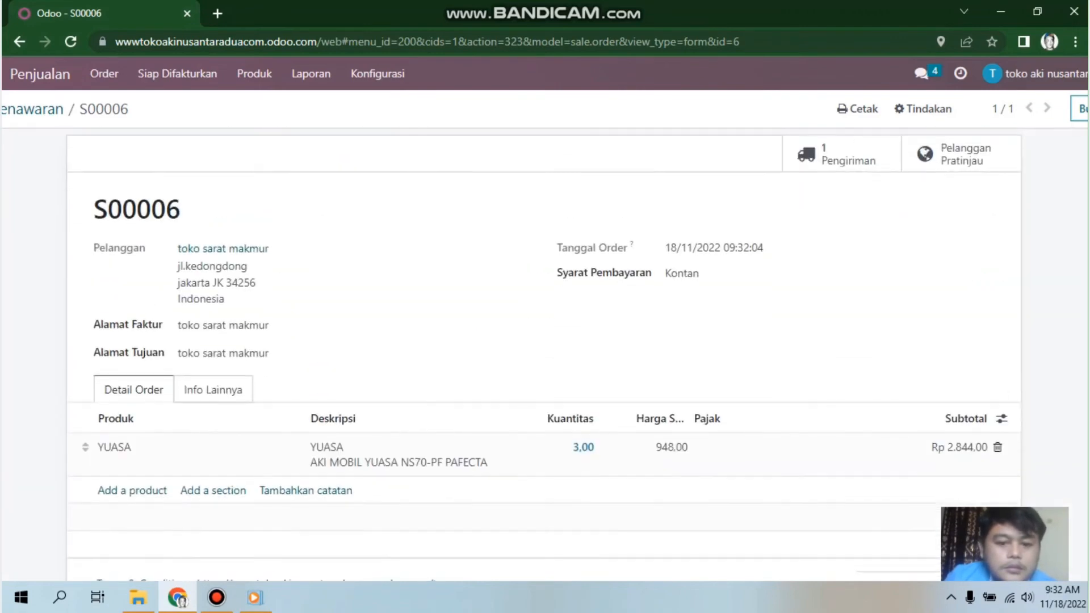
scroll(545, 350, up, 1)
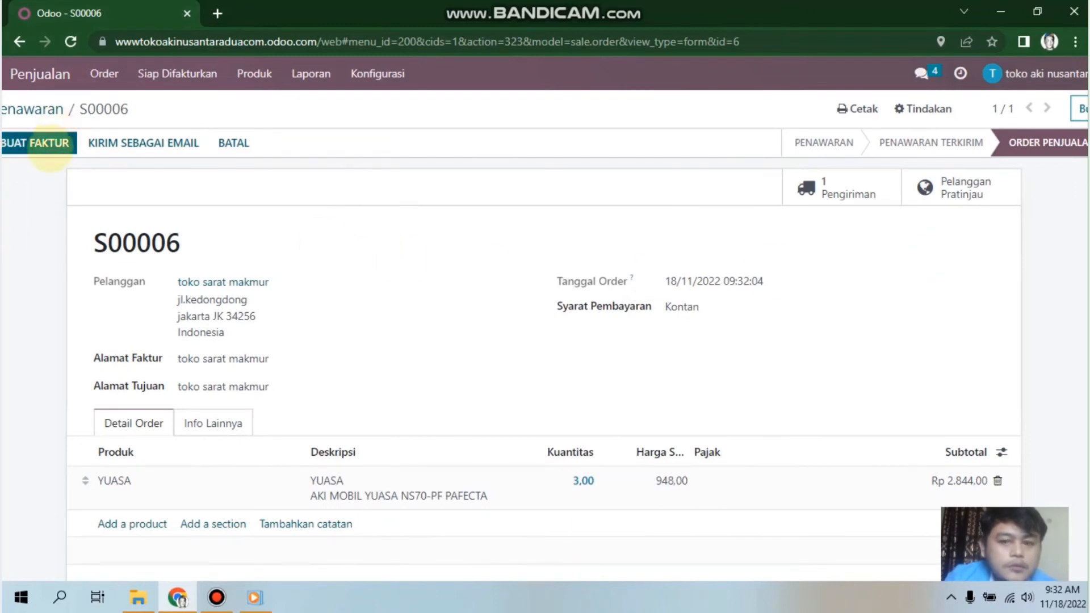
Step: Bring up the Buat Faktur dialog for S00006 with Regular invoice selected
click(50, 149)
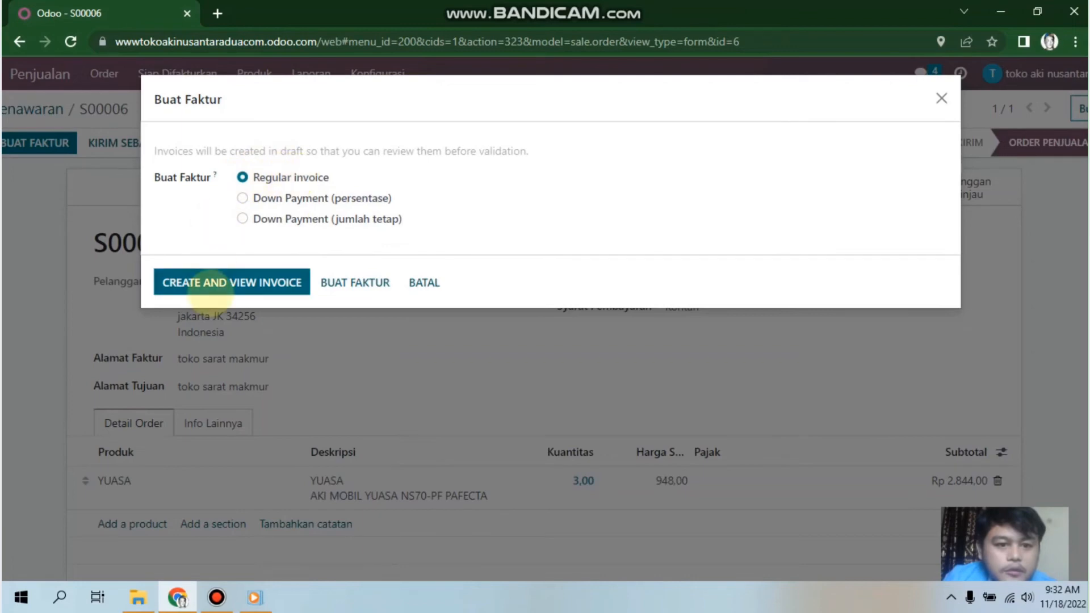
Step: Create the regular invoice and post it as INV/2022/00003 for Rp 2.844,00
click(216, 282)
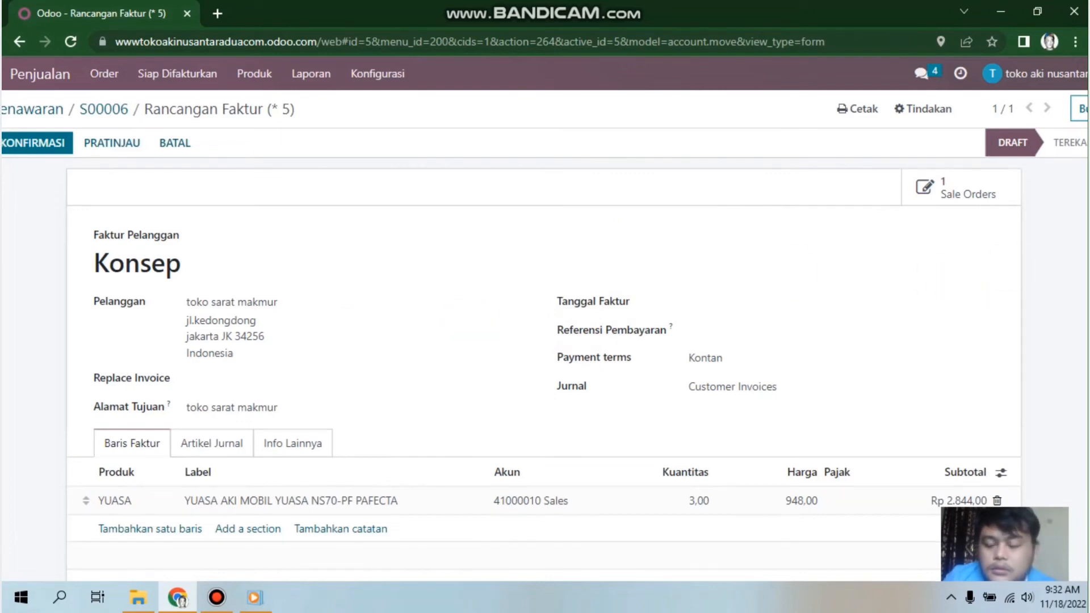
scroll(545, 318, down, 1)
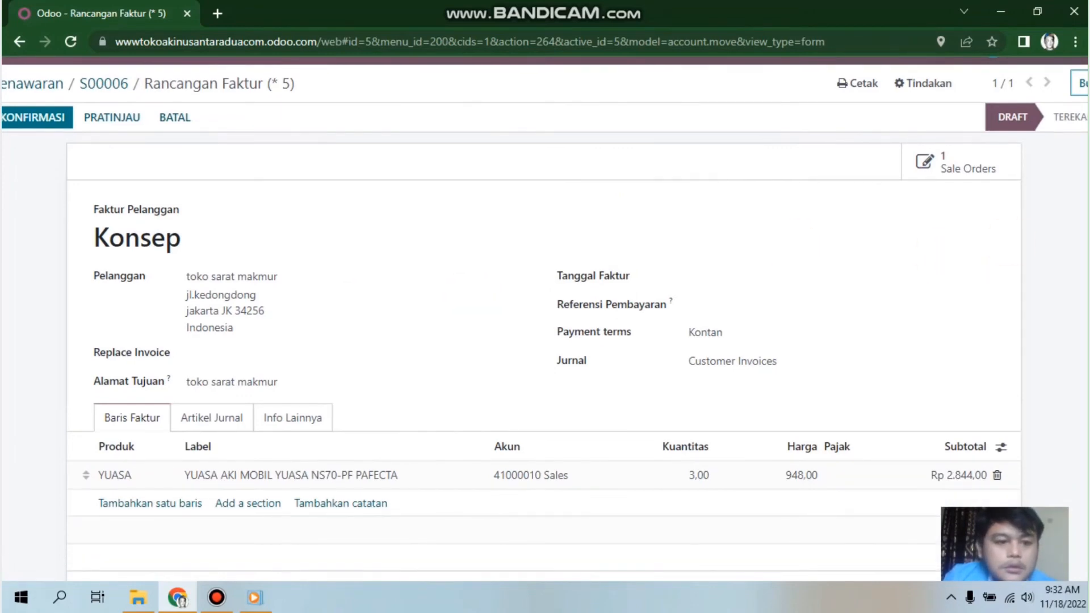
scroll(545, 318, up, 1)
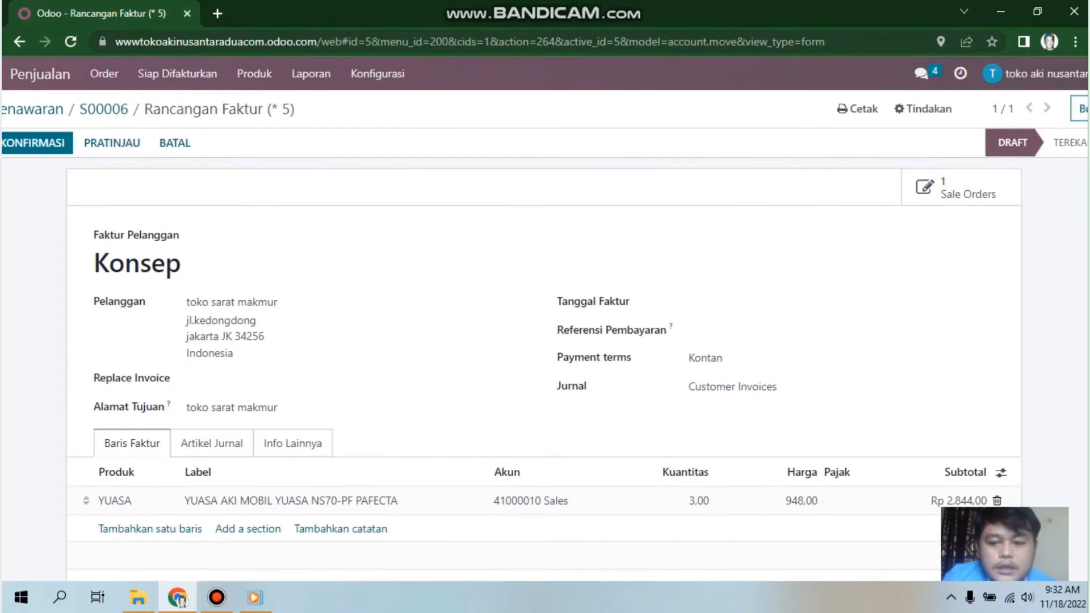
scroll(545, 318, down, 1)
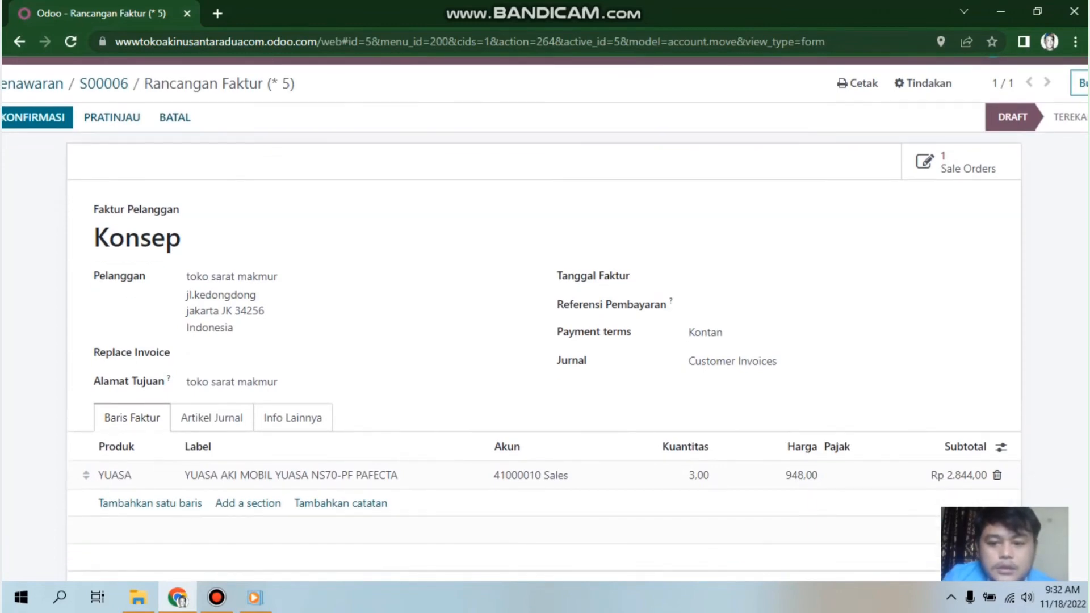
scroll(545, 318, up, 1)
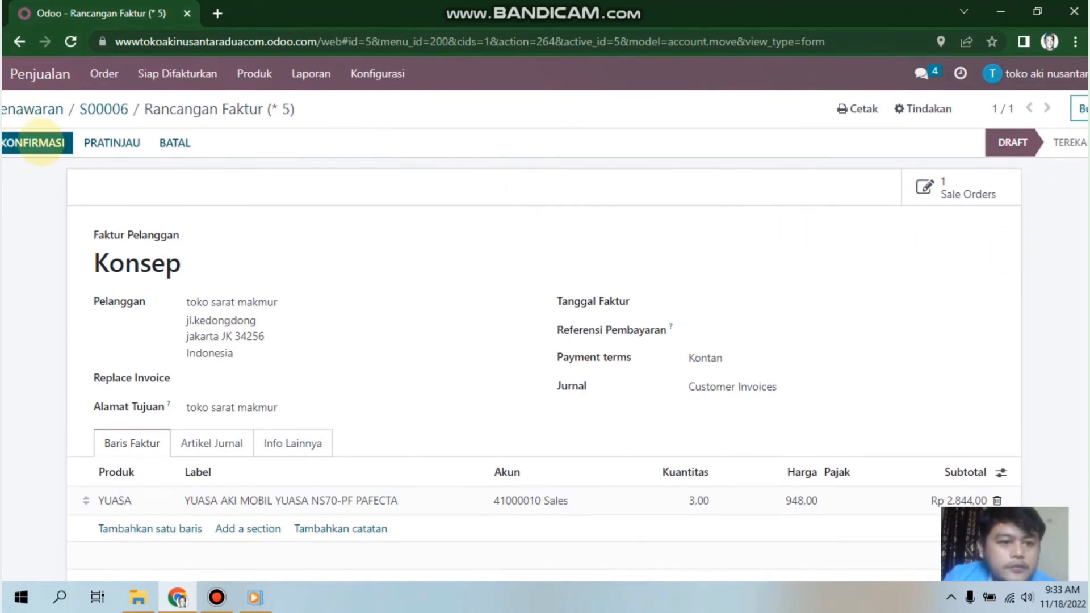
click(40, 145)
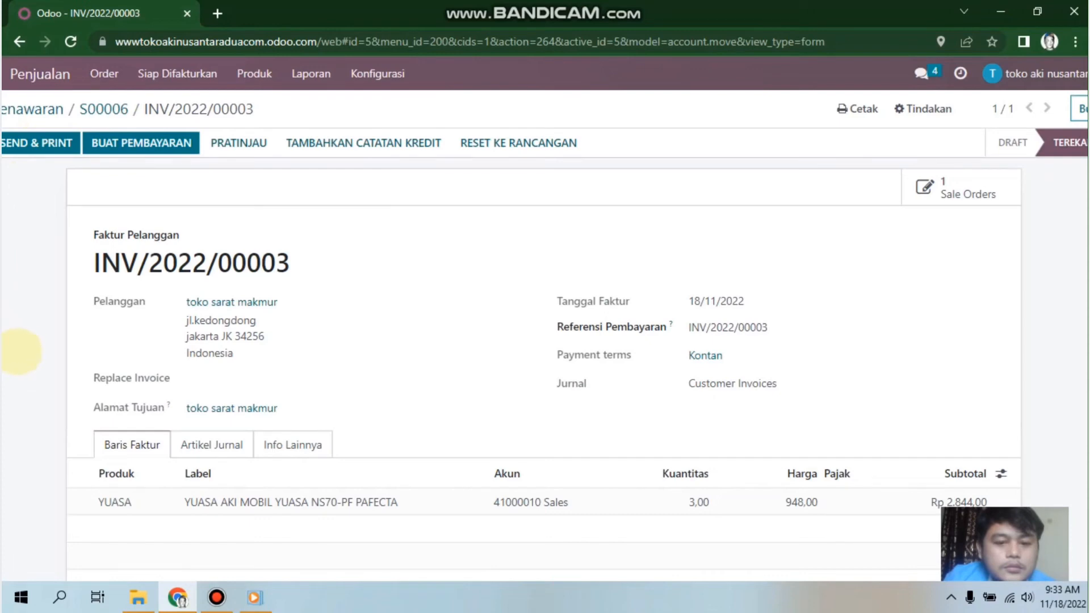
scroll(23, 372, down, 10)
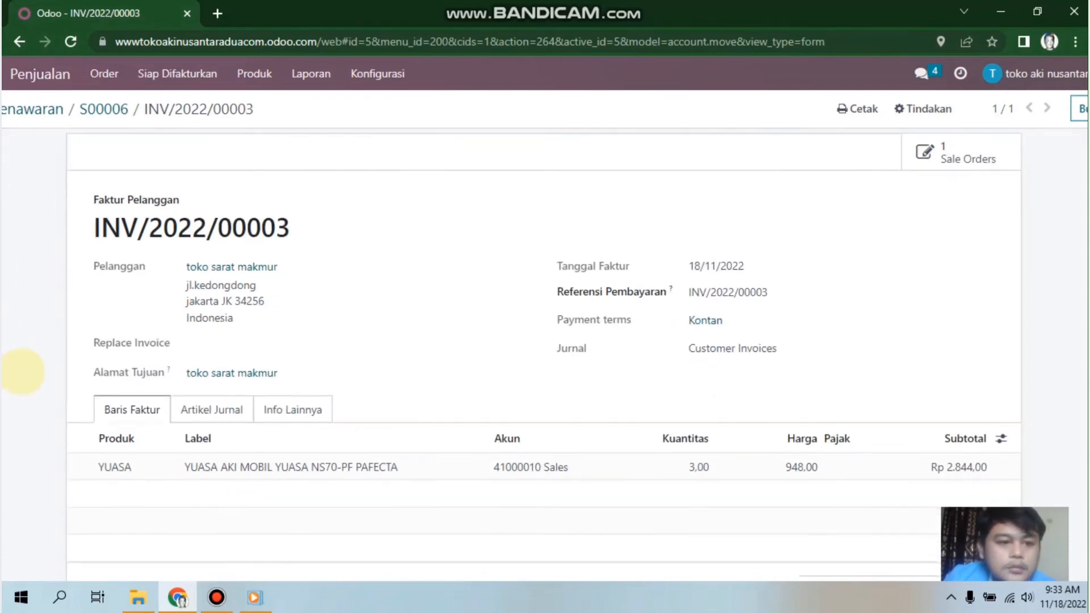
scroll(23, 372, up, 10)
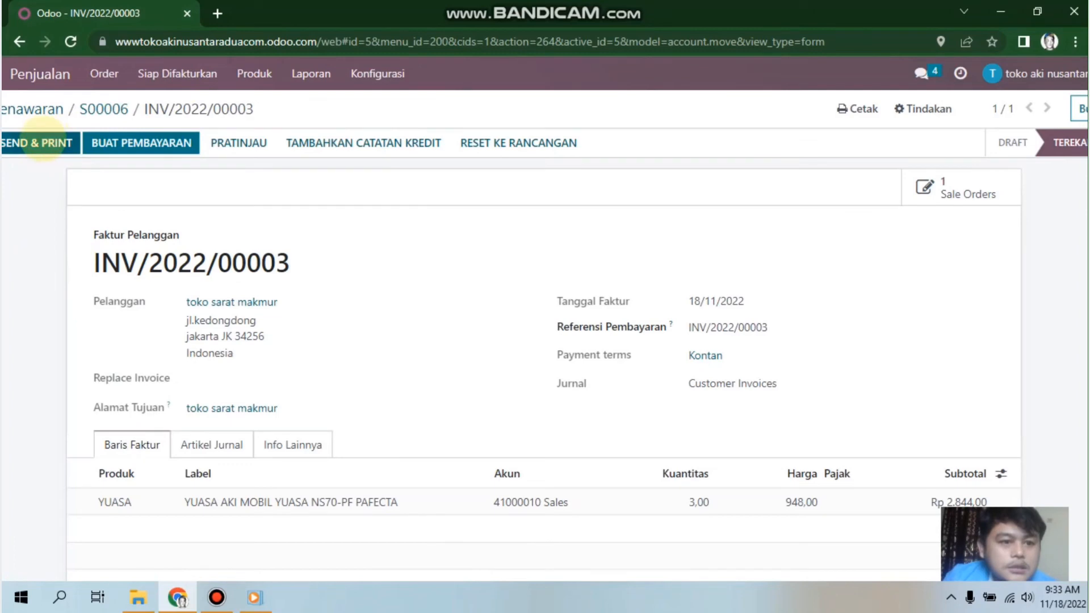
Step: With Cetak and Email ticked, email invoice INV/2022/00003 to the customer and download its PDF
click(43, 141)
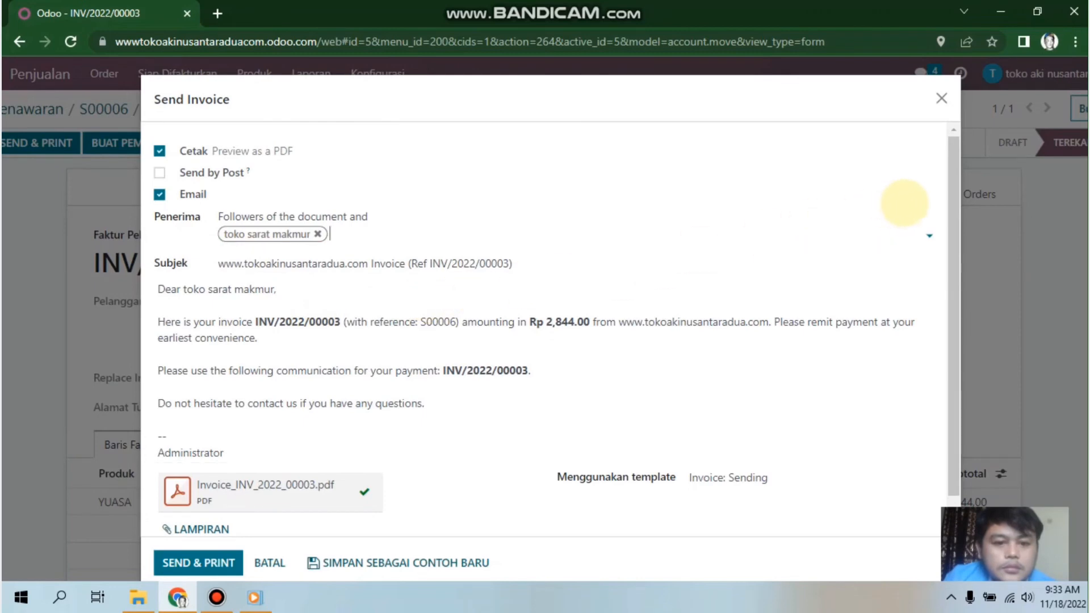
scroll(949, 218, down, 1)
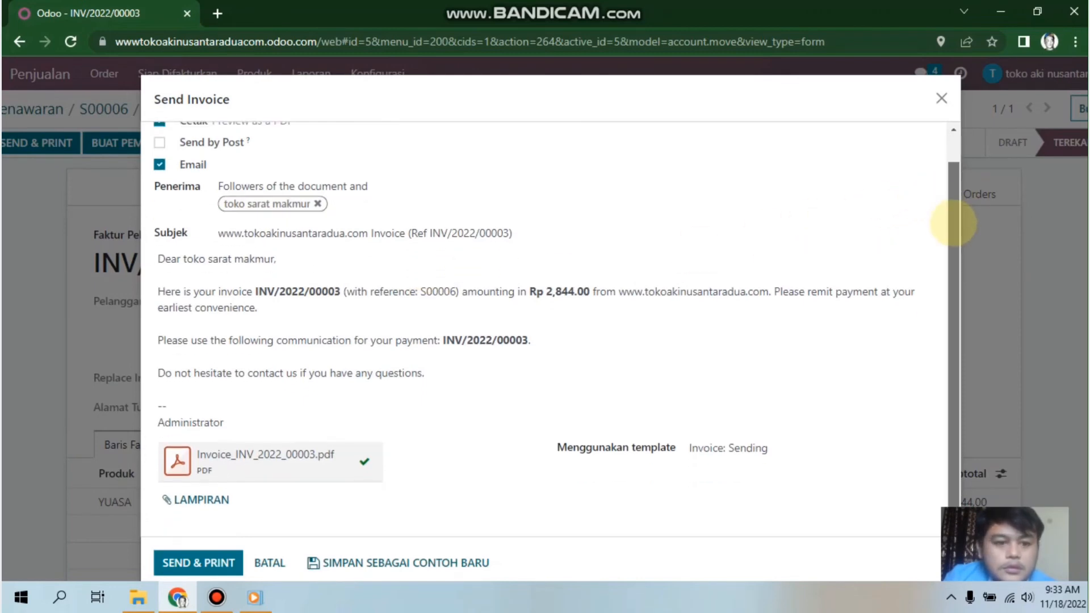
mouse_move(951, 219)
mouse_down()
mouse_move(947, 188)
mouse_move(943, 236)
mouse_move(947, 180)
mouse_move(945, 231)
mouse_up()
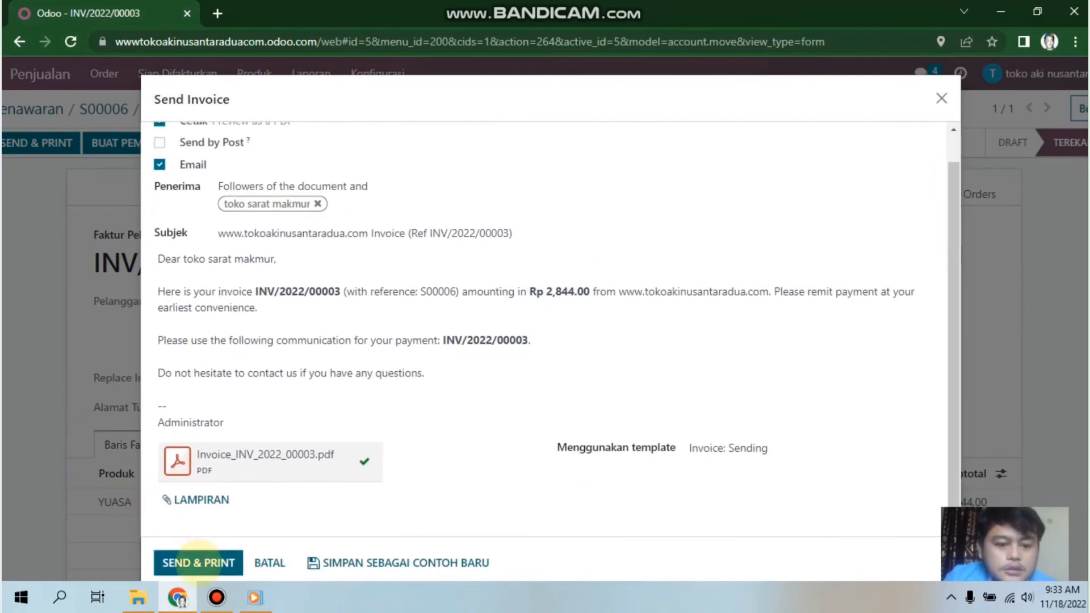
click(198, 562)
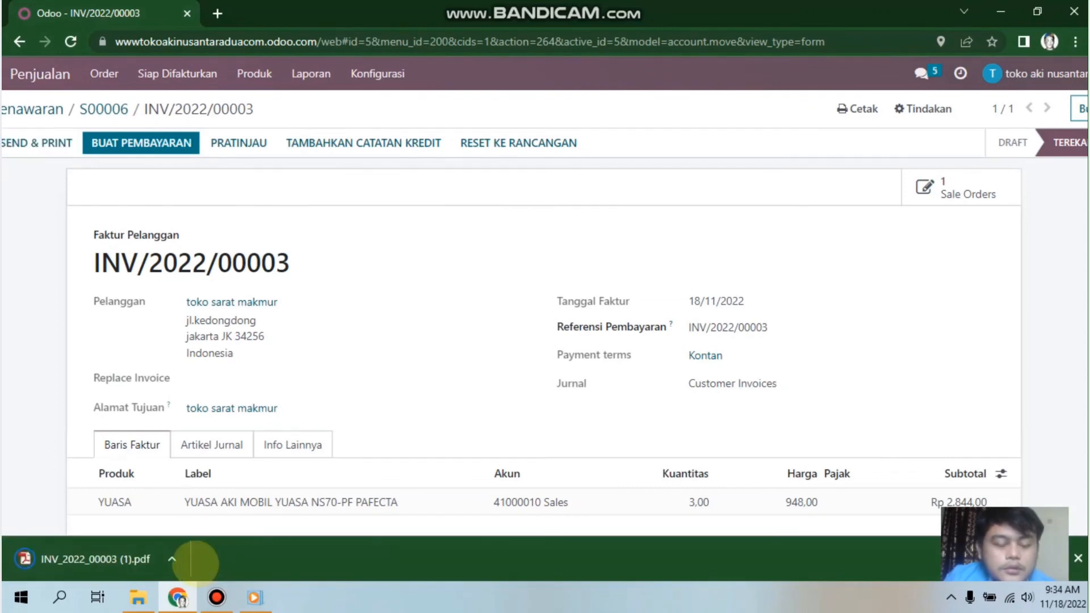
Step: Review the downloaded INV_2022_00003 (1).pdf, then close its tab to return to the invoice
click(116, 562)
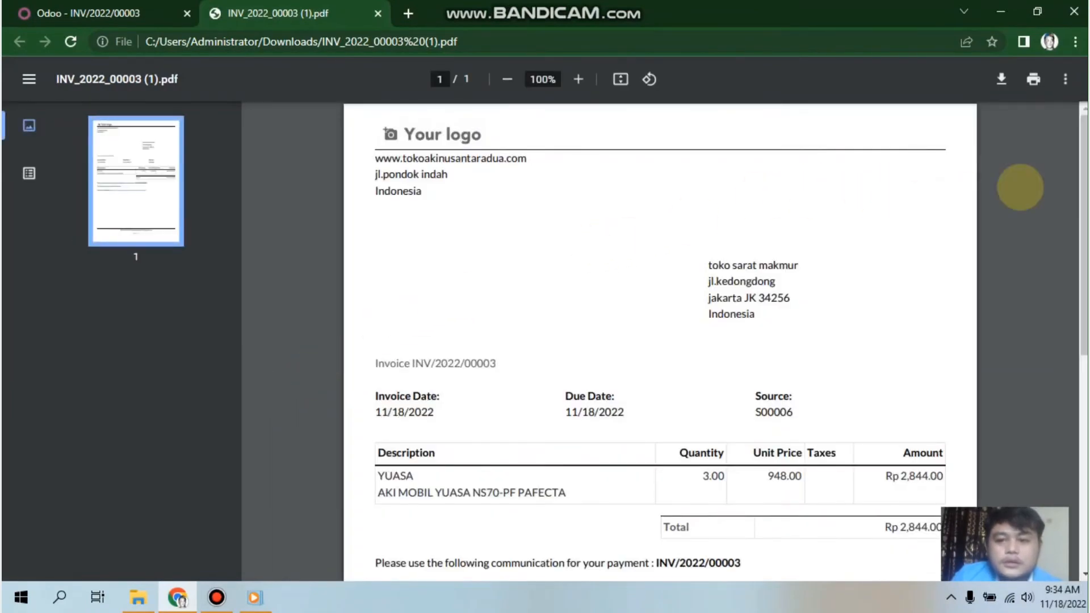
scroll(962, 205, down, 1)
scroll(659, 342, down, 3)
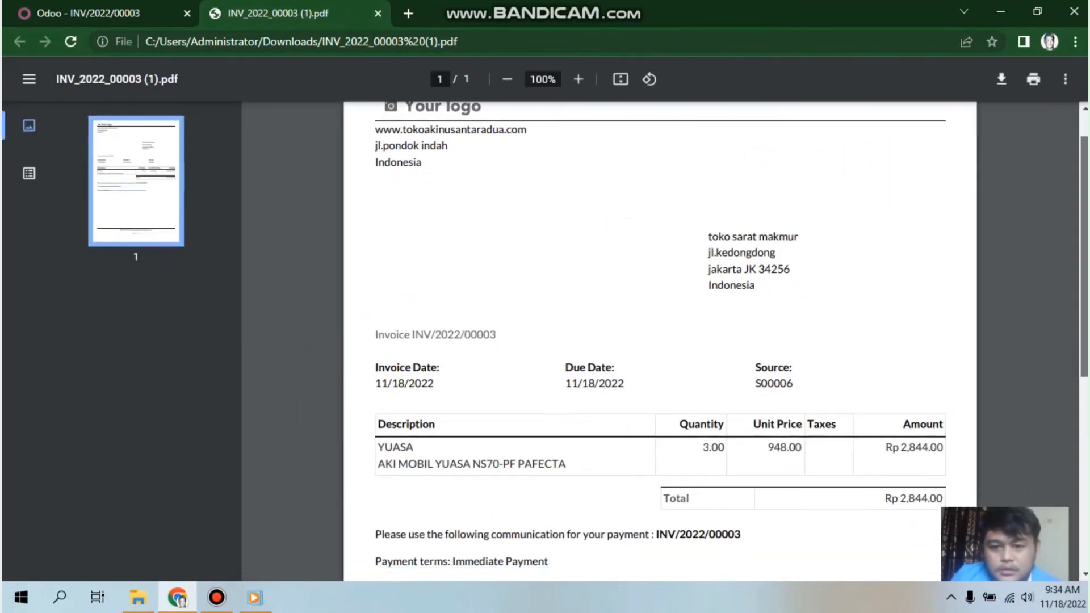
scroll(659, 341, down, 4)
scroll(659, 341, up, 6)
scroll(660, 340, down, 2)
scroll(660, 341, up, 2)
scroll(660, 341, up, 1)
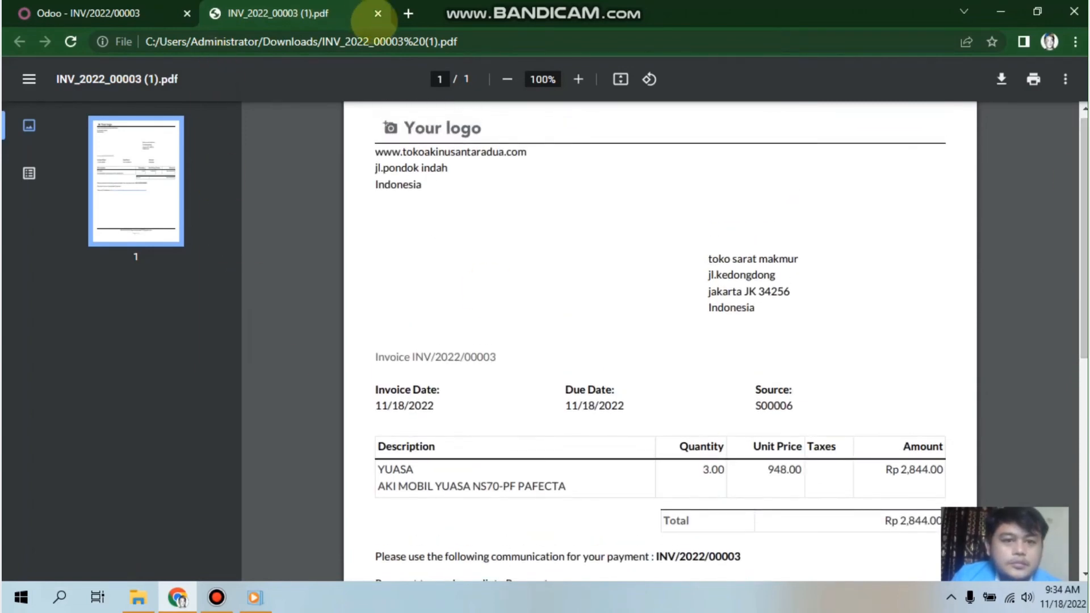
click(378, 13)
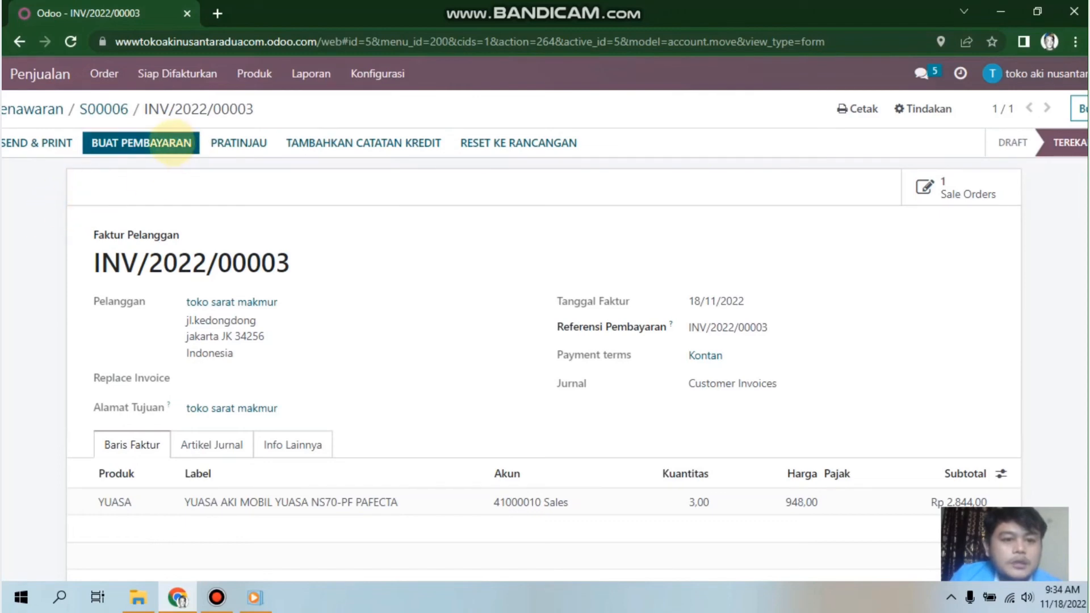
Step: Register a 2,844.00 payment via the Bank journal with Manual method, marking the invoice In Payment
click(173, 145)
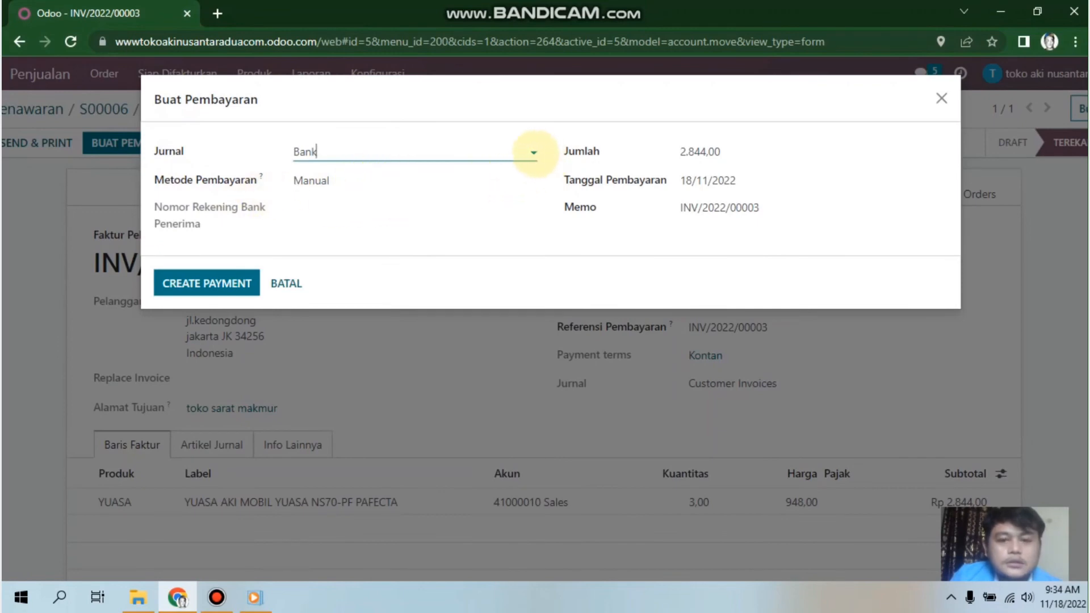
click(532, 152)
click(532, 152)
click(533, 152)
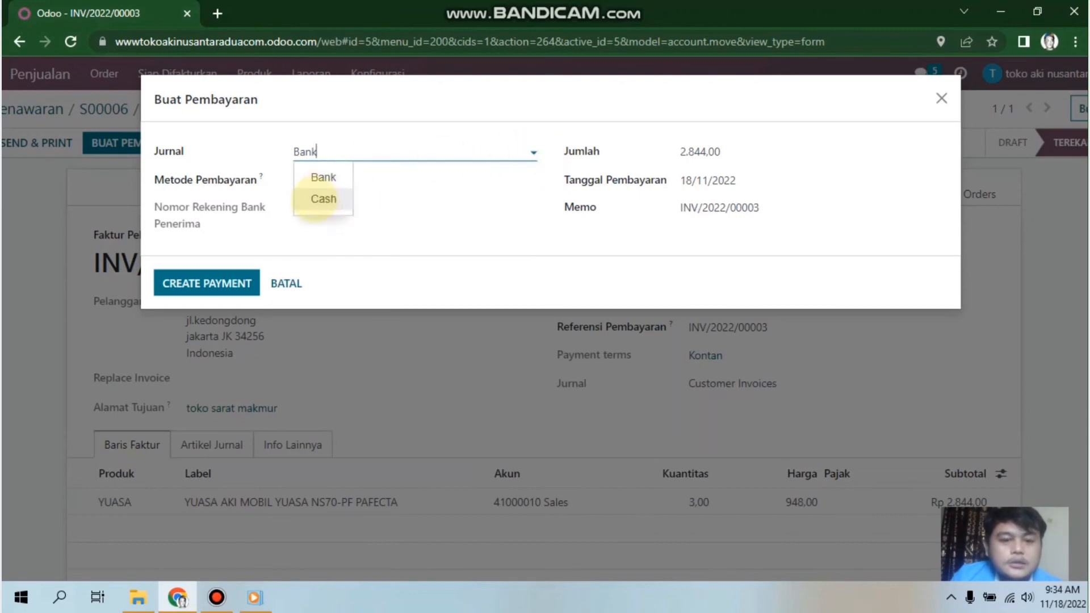
click(534, 152)
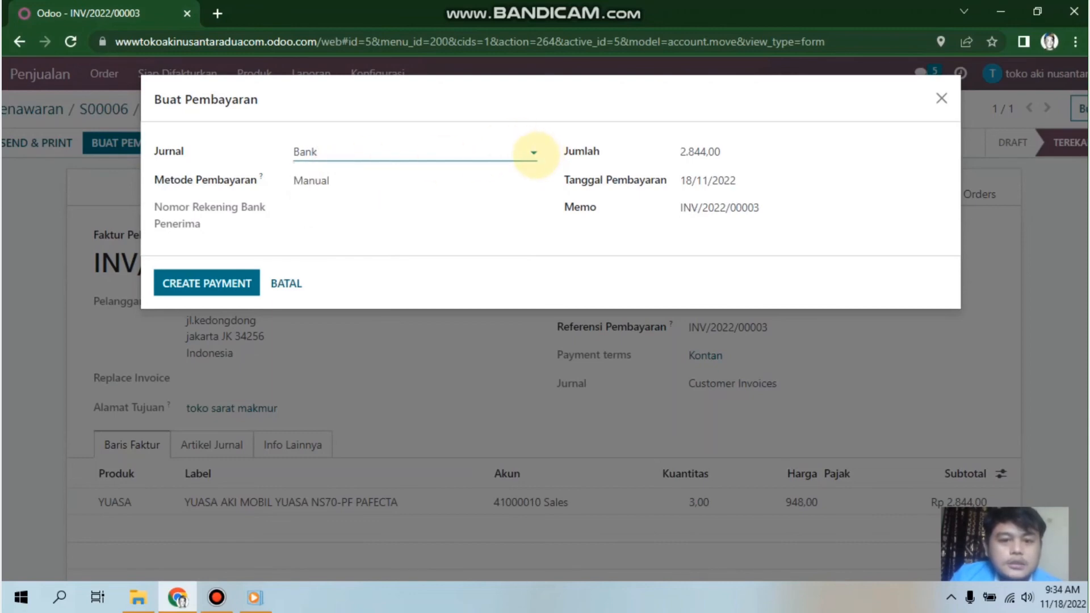
click(416, 182)
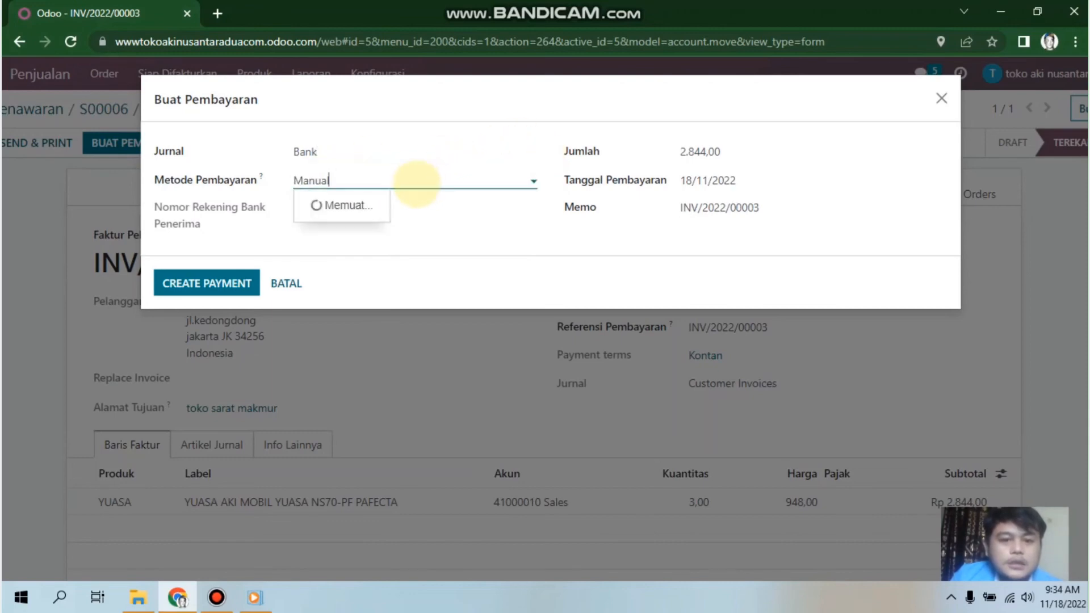
click(418, 183)
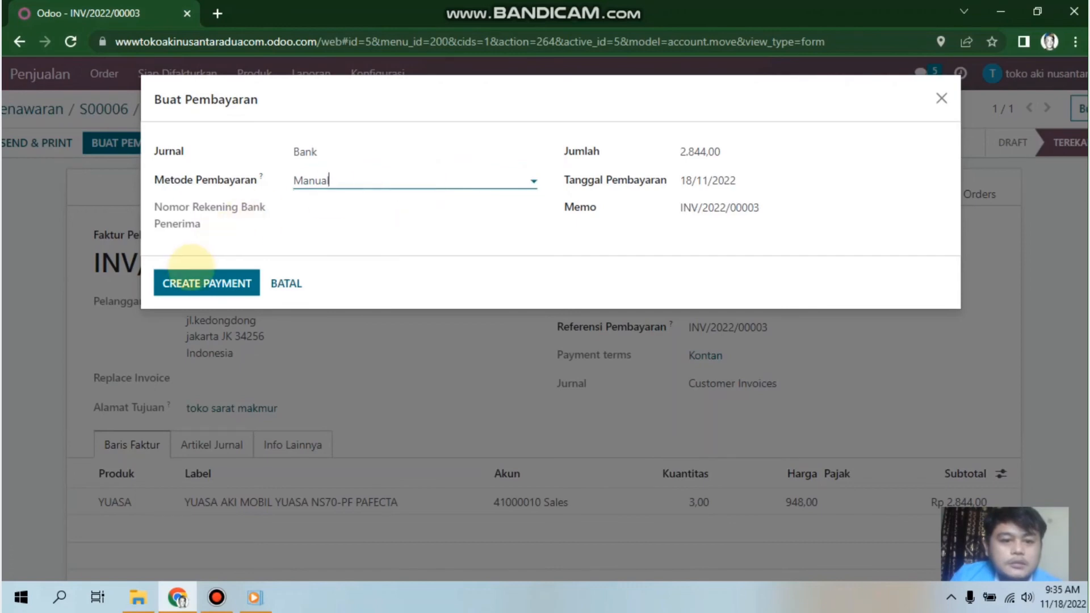
click(208, 287)
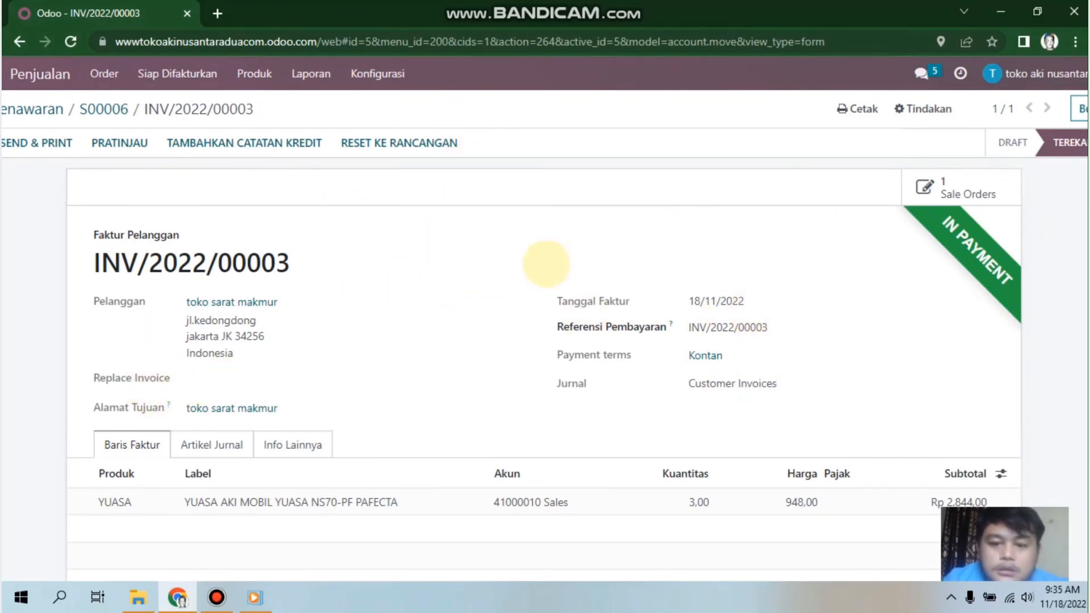
scroll(238, 293, down, 1)
scroll(238, 287, down, 1)
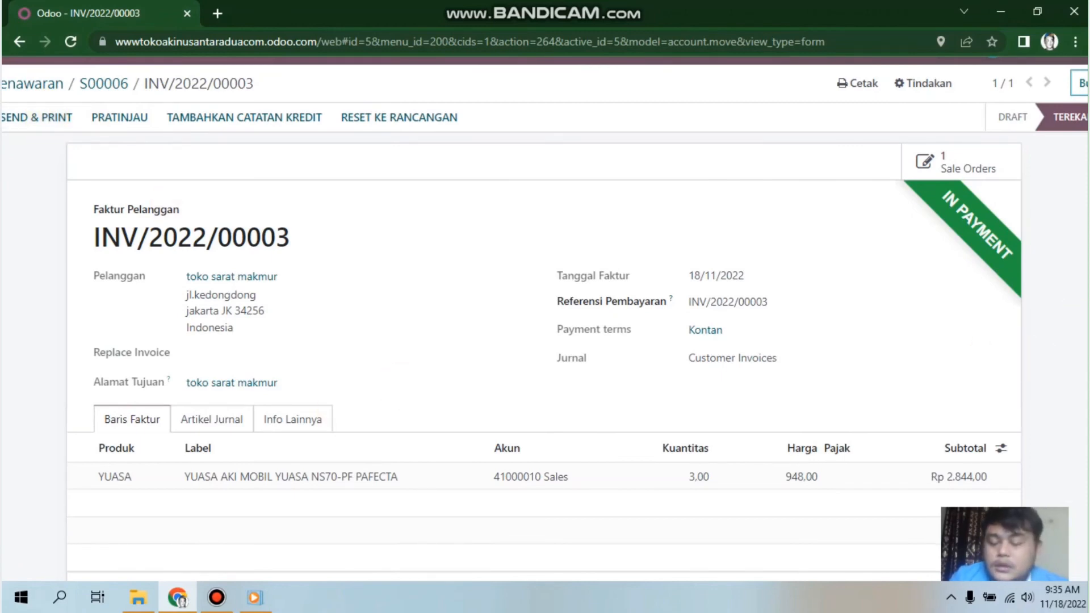
scroll(545, 318, up, 1)
scroll(546, 318, down, 1)
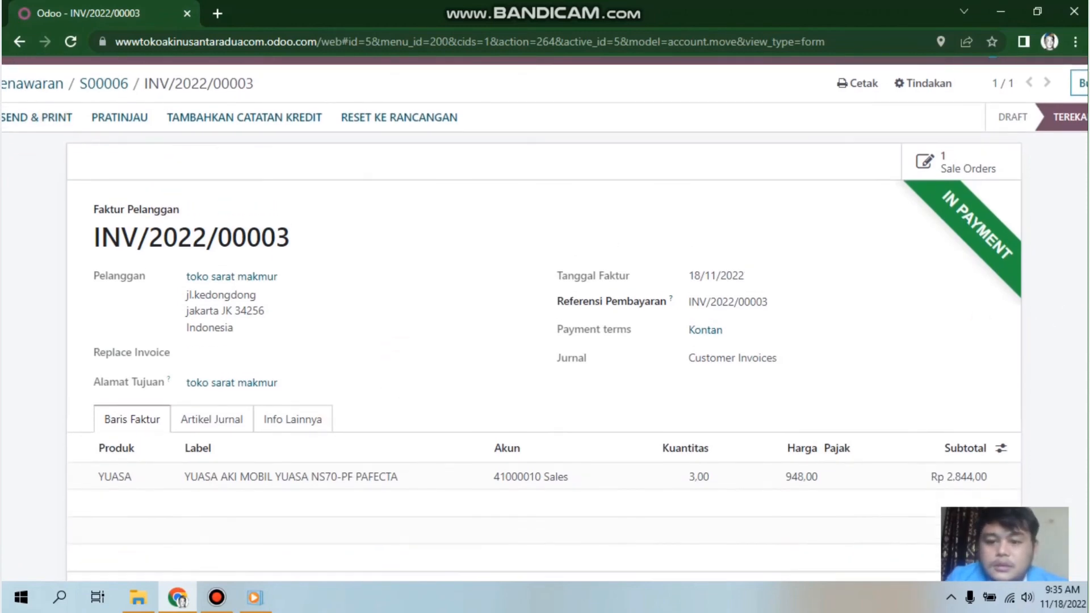
scroll(545, 318, up, 1)
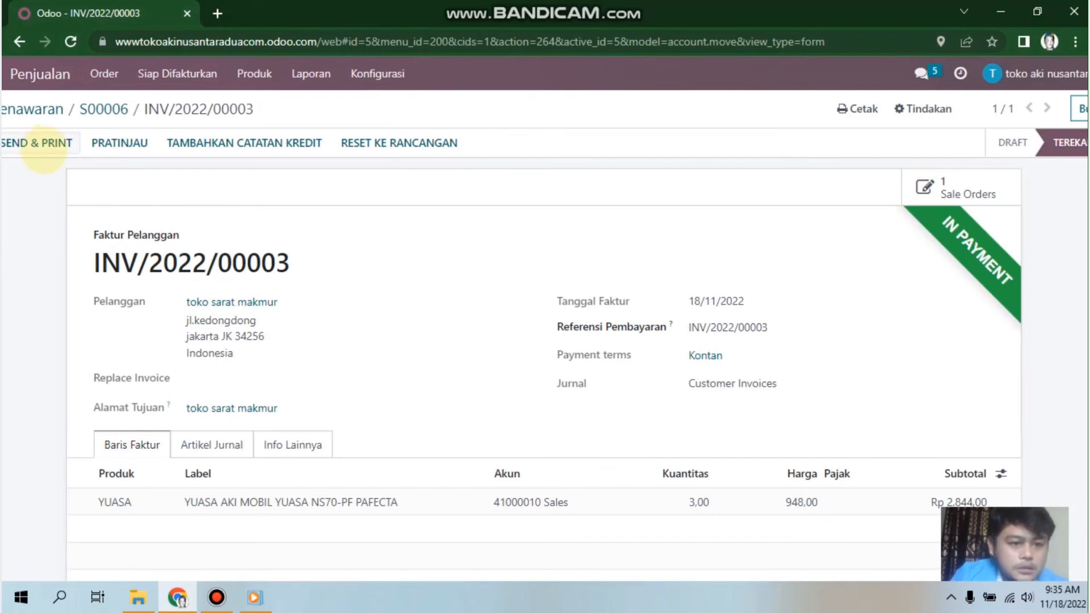
Step: Send & Print invoice INV/2022/00003, emailing the customer with the invoice PDF attached
click(44, 145)
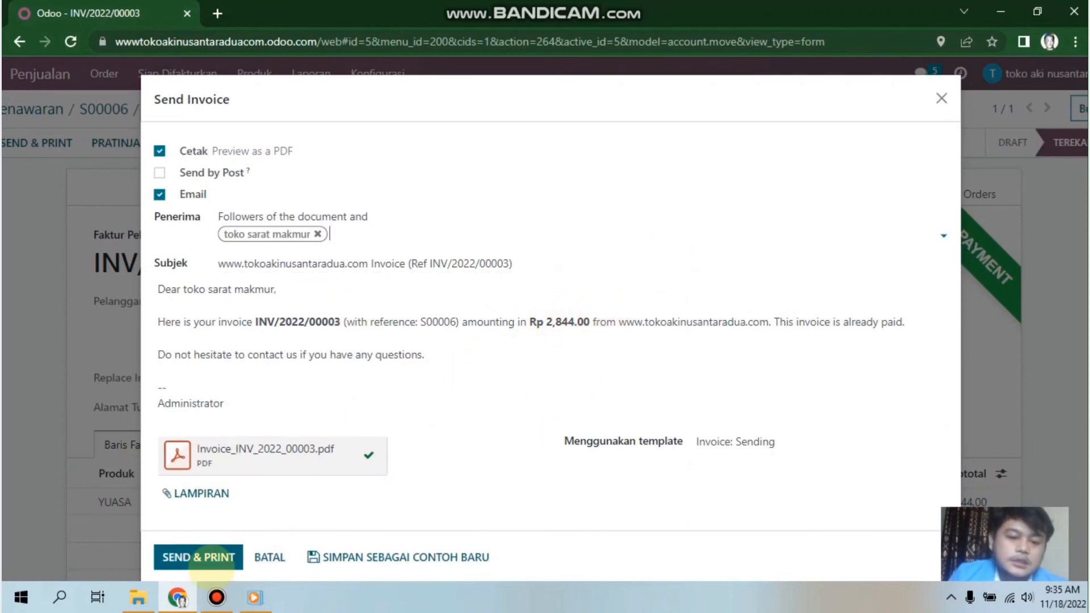
click(215, 558)
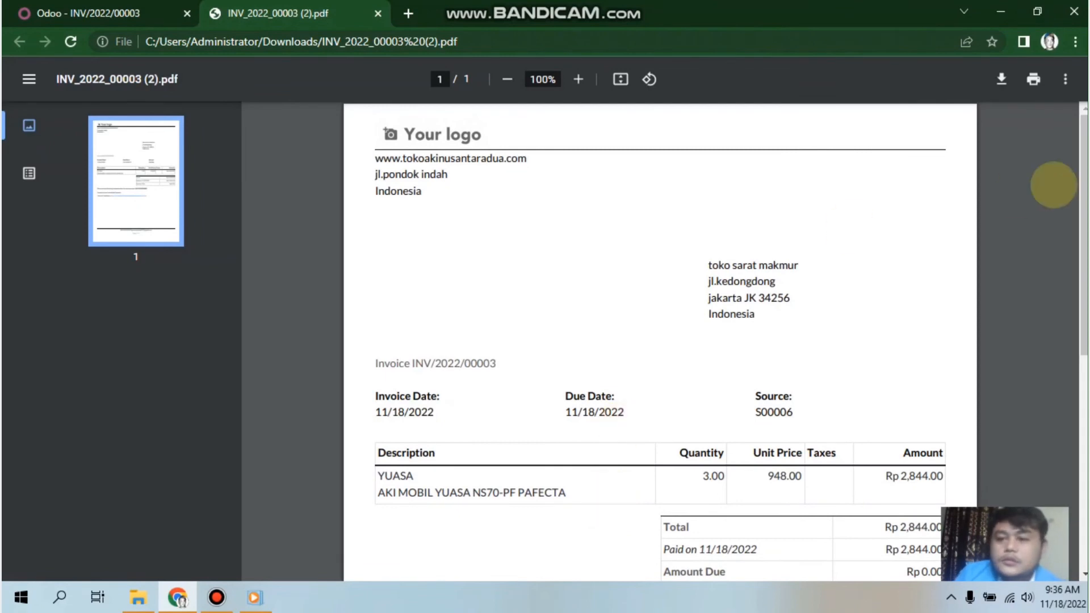
Step: Check INV_2022_00003 (2).pdf shows paid on 11/18/2022 with Rp 0.00 due, then return to Odoo
scroll(1051, 187, down, 1)
scroll(659, 341, down, 2)
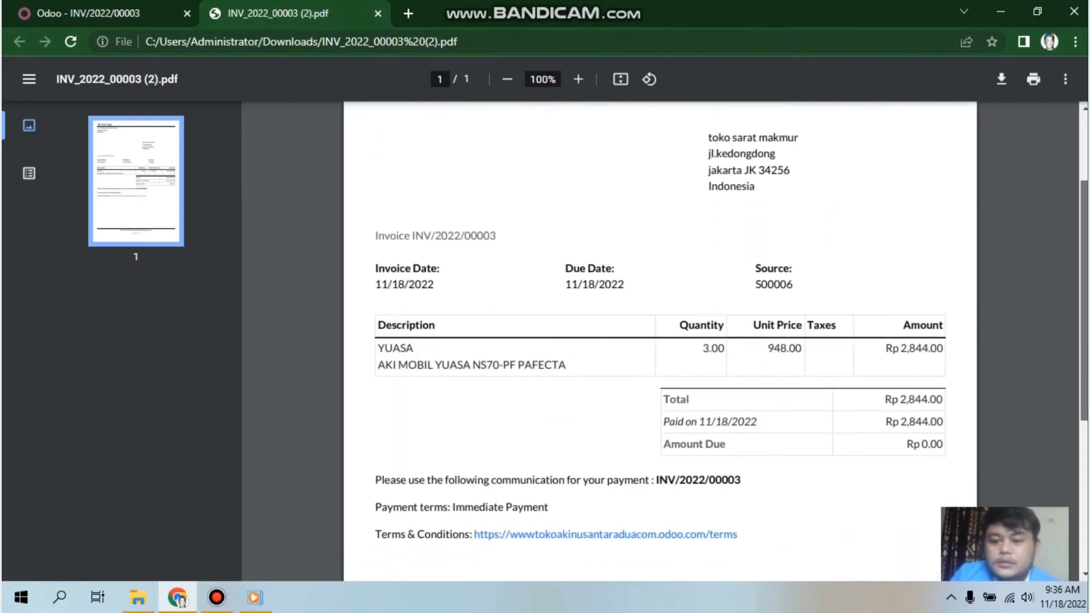
scroll(659, 341, down, 1)
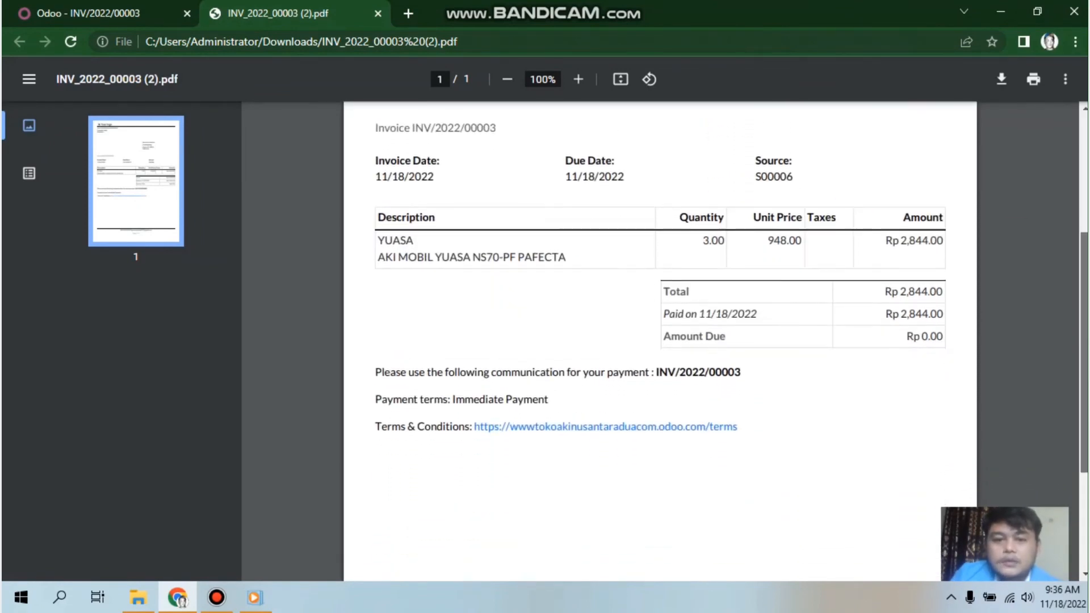
scroll(658, 341, down, 1)
scroll(658, 341, up, 1)
scroll(658, 340, up, 2)
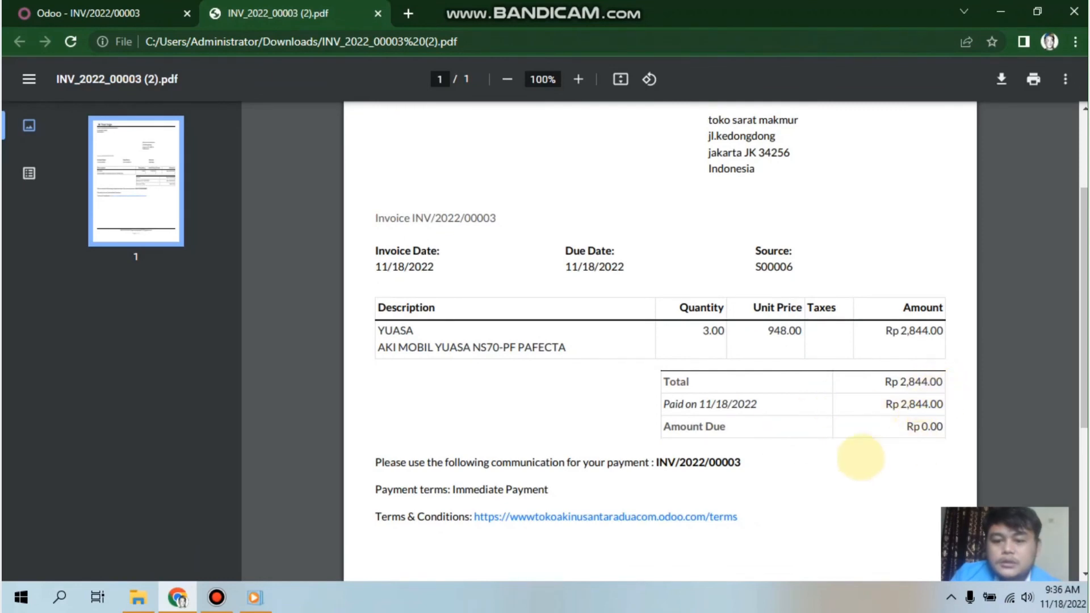
scroll(1044, 392, up, 1)
scroll(658, 341, down, 3)
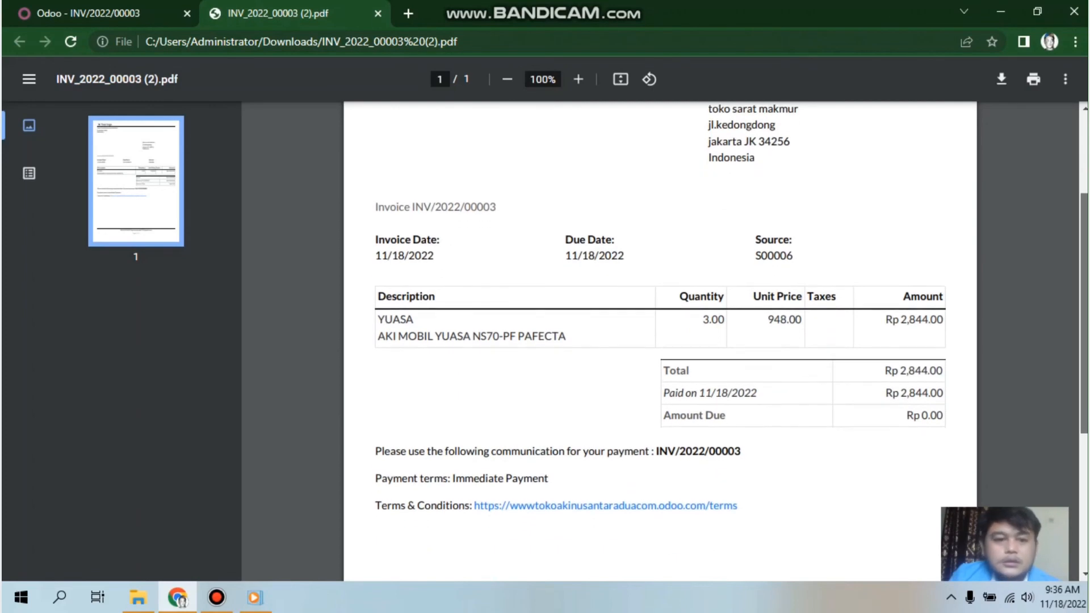
scroll(659, 341, up, 5)
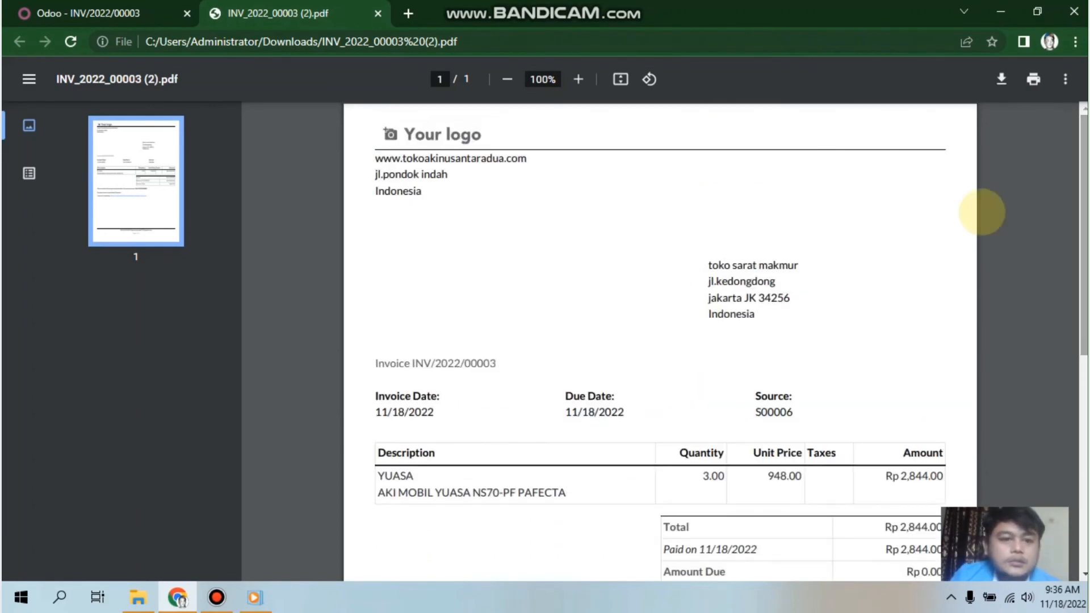
click(71, 12)
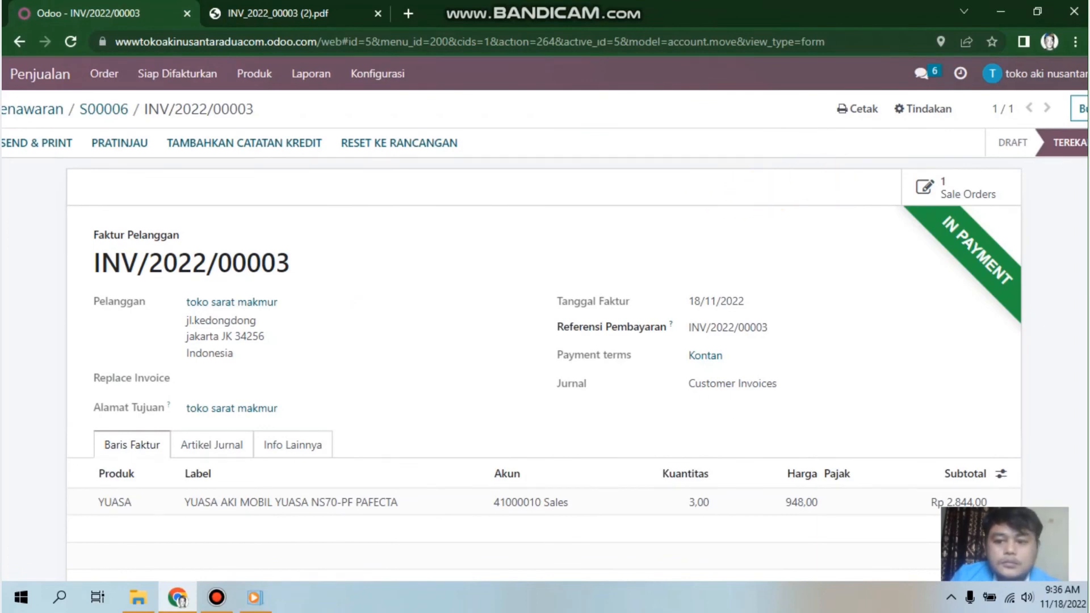
Step: Open the invoice's Kontan payment term and review its single Saldo line of 0 months, 0 days
drag(1079, 267, 1042, 297)
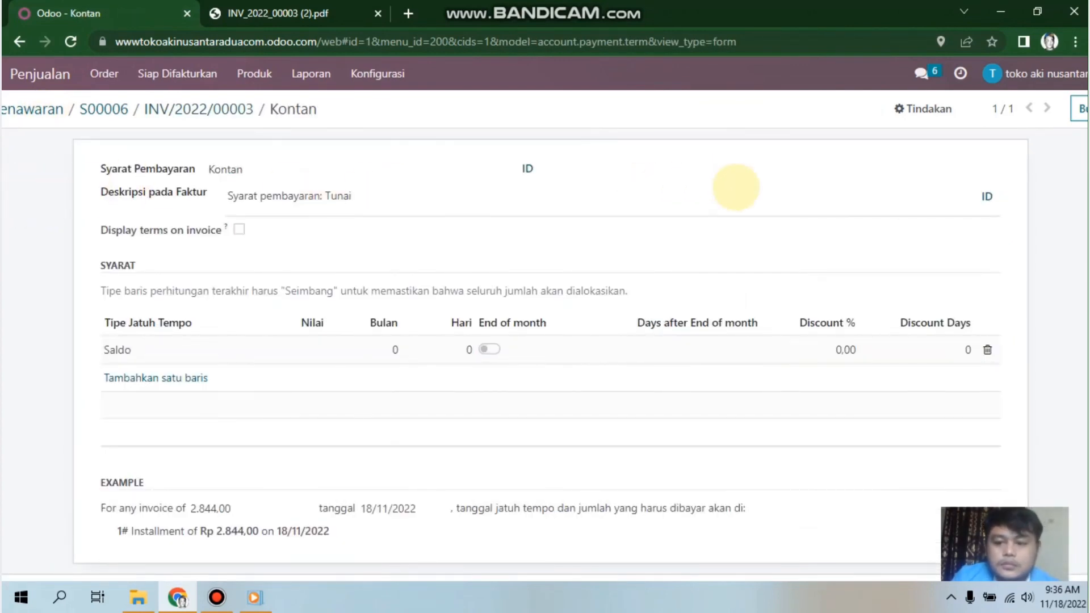
scroll(732, 188, down, 1)
scroll(737, 188, up, 1)
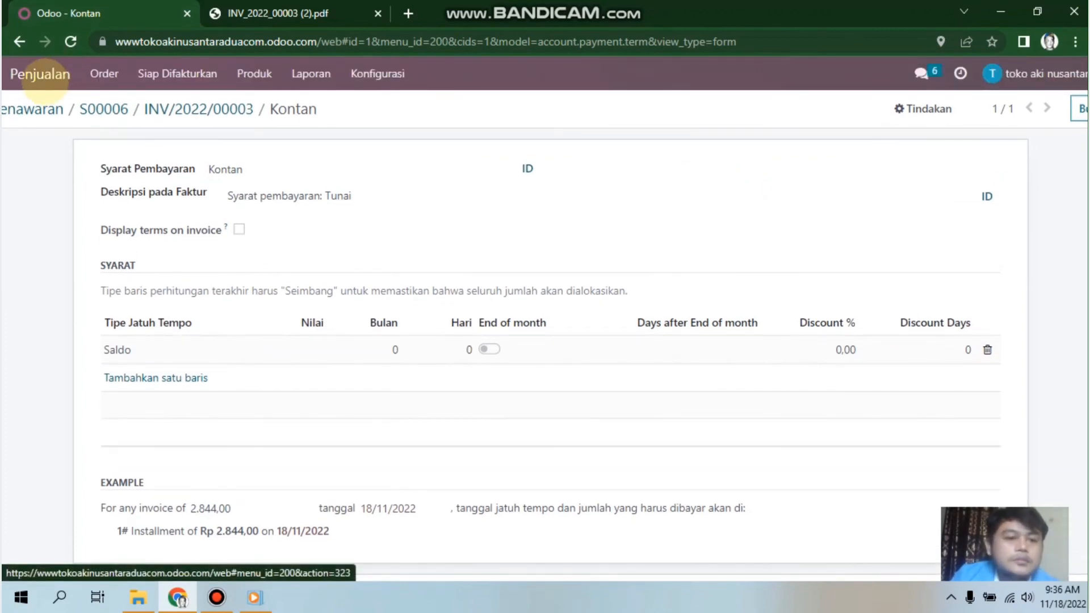
Step: Go to the Penjualan app's Penawaran list, where S00006 shows as a sales order for Rp 2.844,00
click(45, 80)
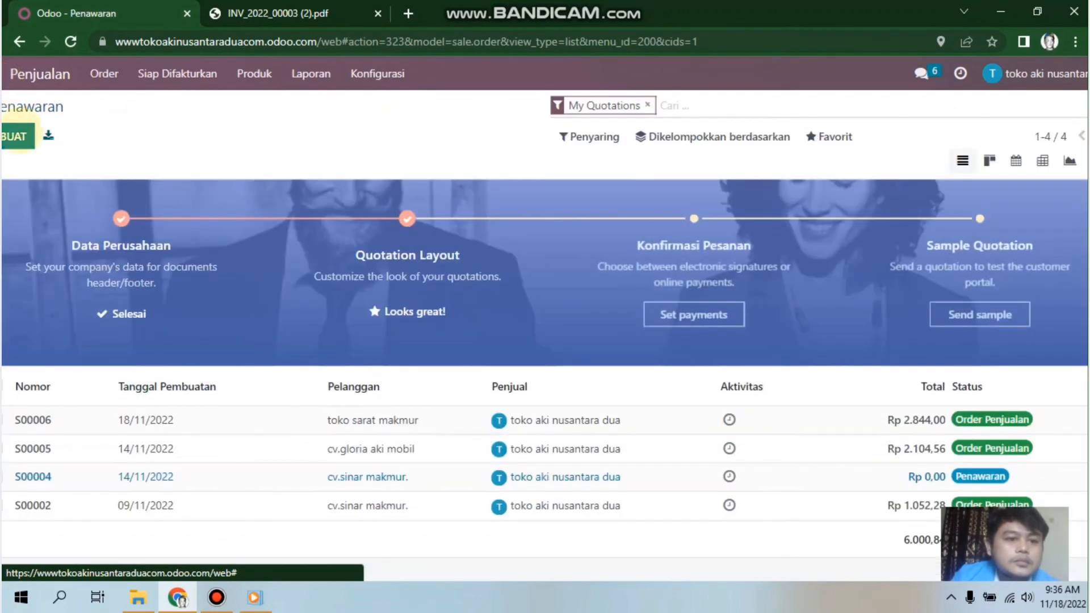
click(3, 76)
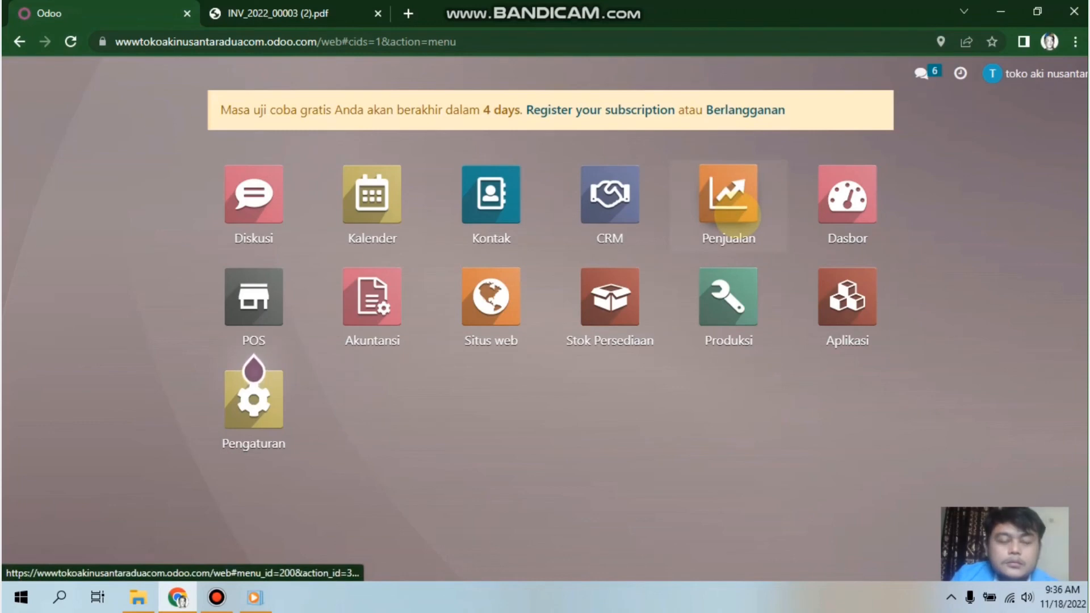
click(736, 215)
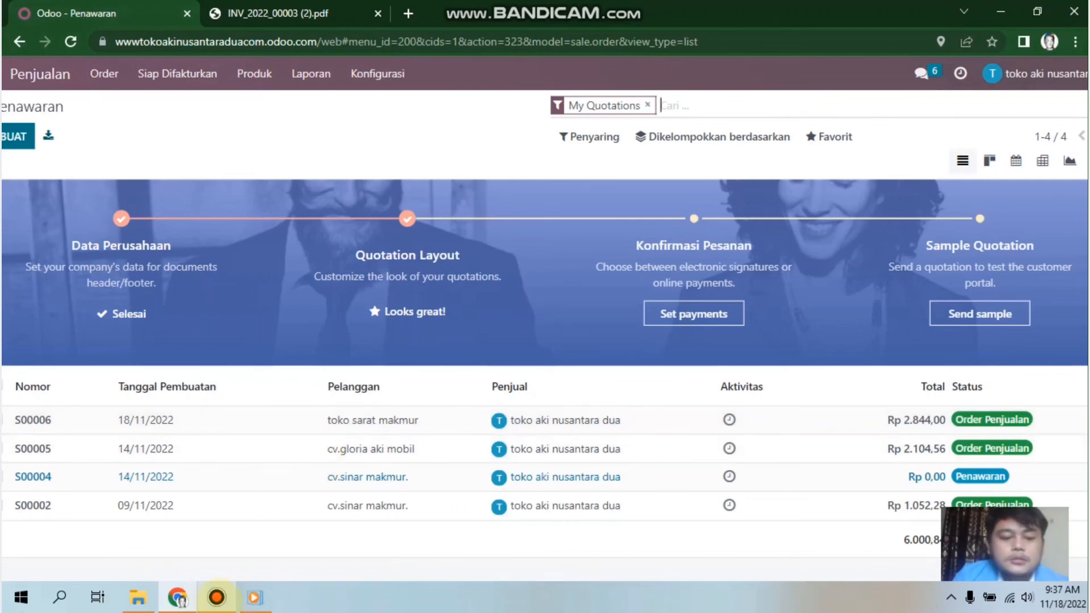
click(216, 598)
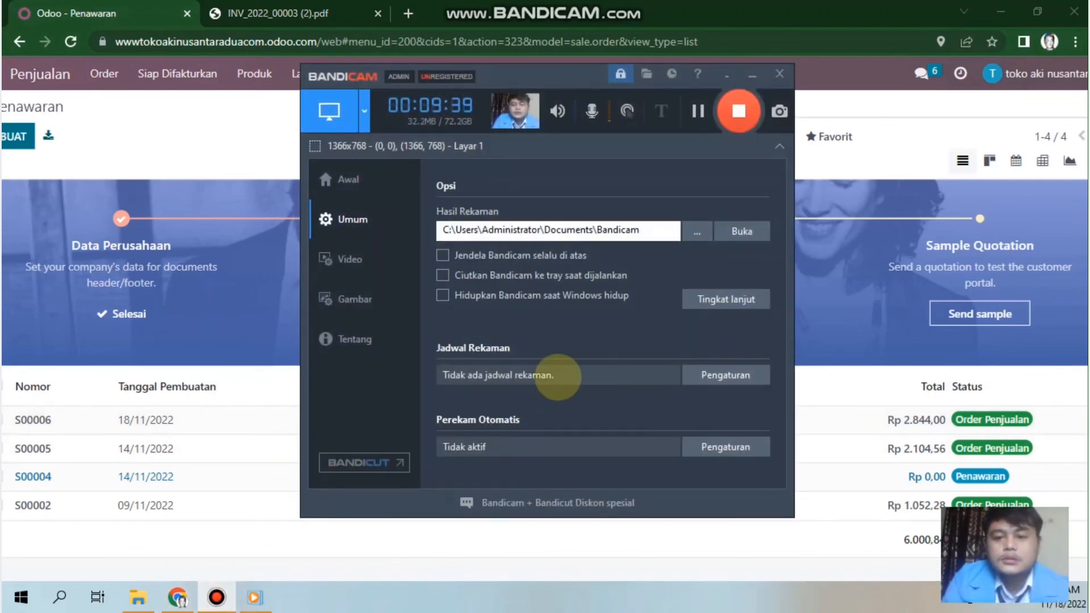